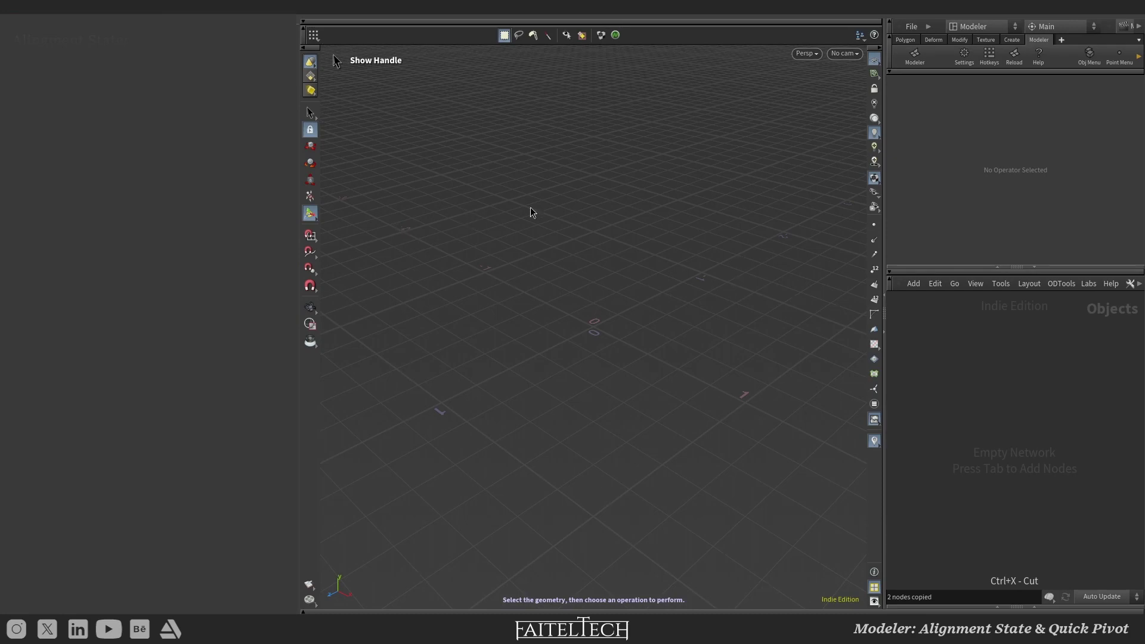
Step: Activate the Modeler toolset from the shelf in the empty scene
left_click(914, 57)
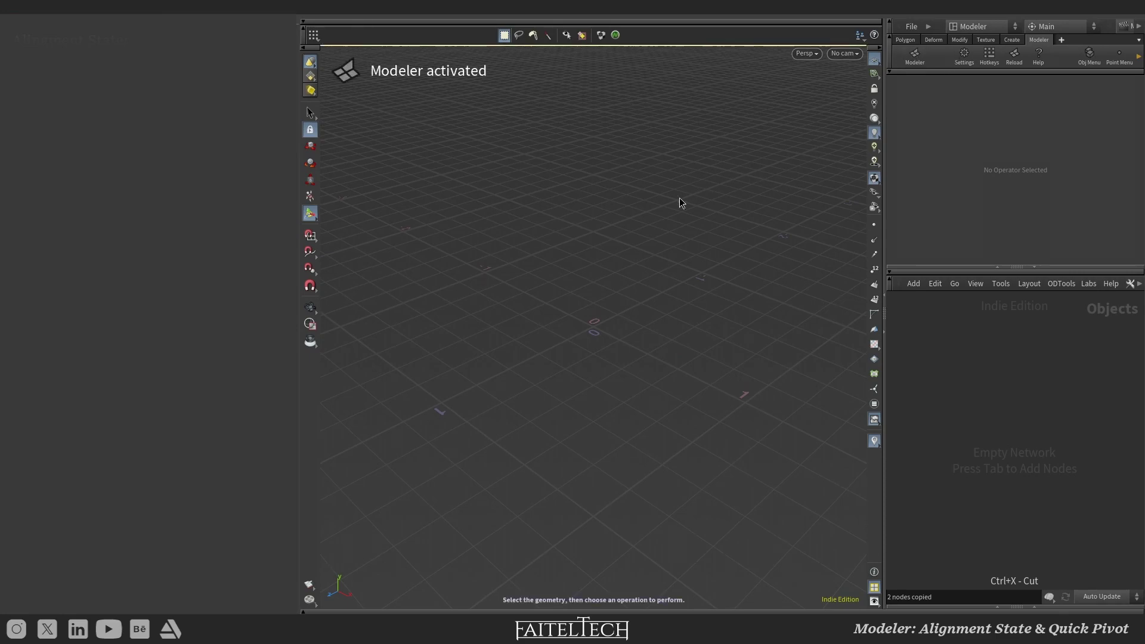
Step: Create a QBox cube primitive (qbox1) from the Modeler tool panel
key("Tab")
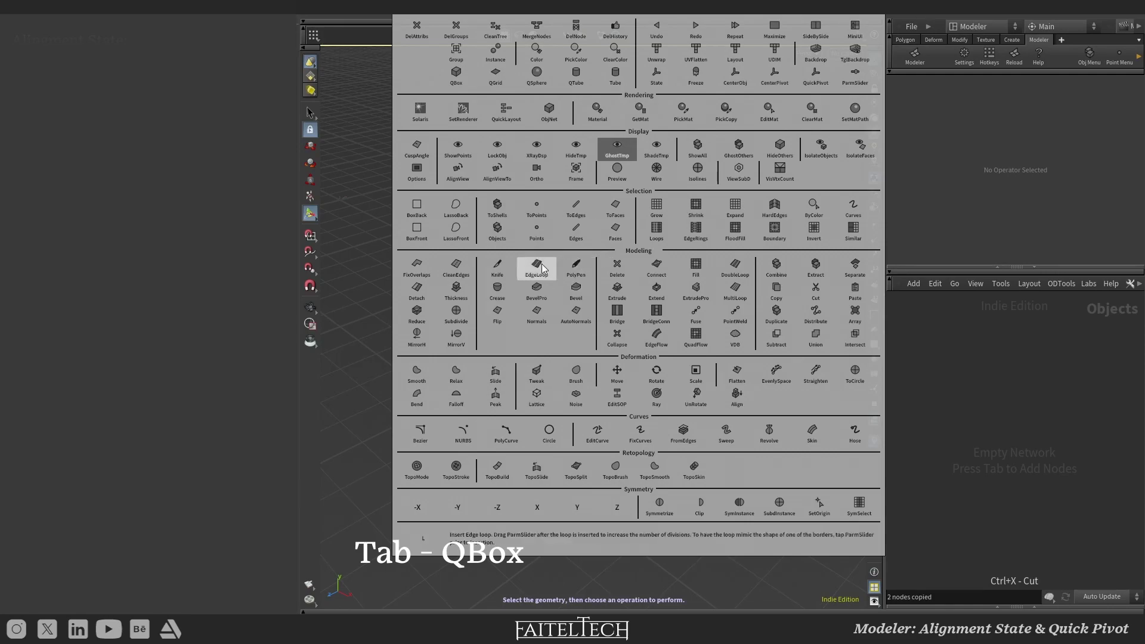
left_click(453, 73)
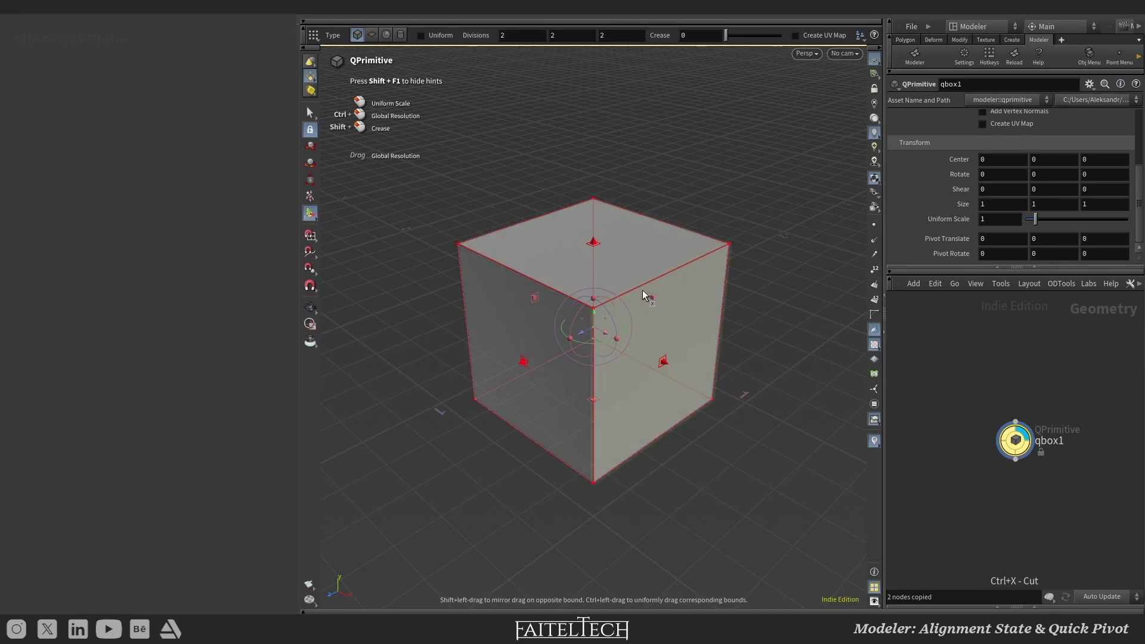
Step: Bevel the cube's top right edge to a distance of about 0.3 (bevel1)
key("3")
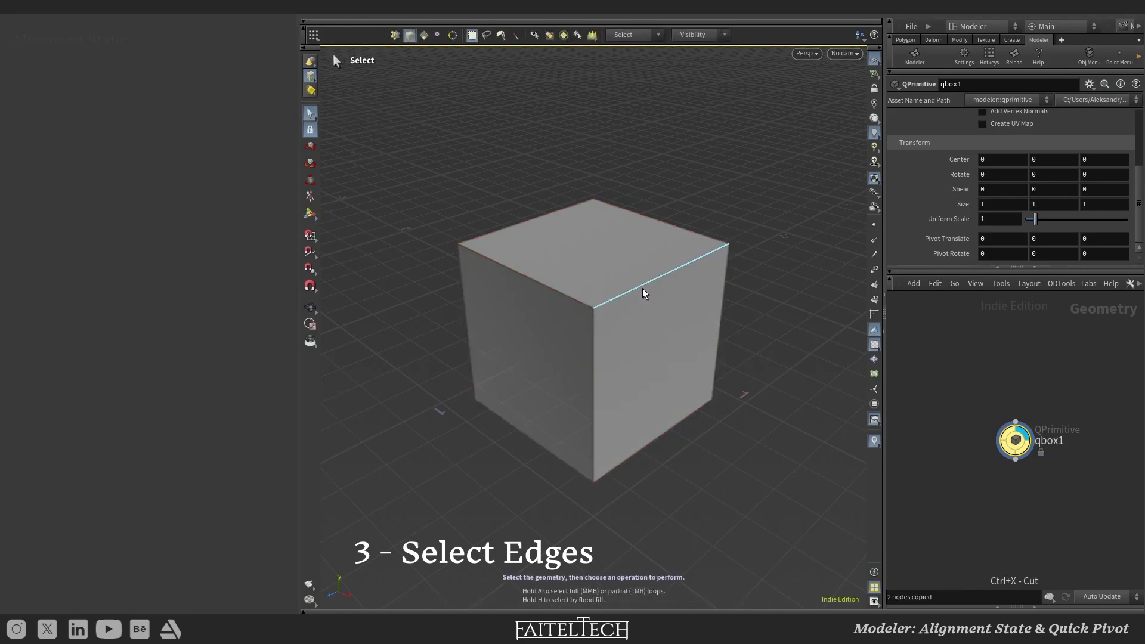
left_click(642, 292)
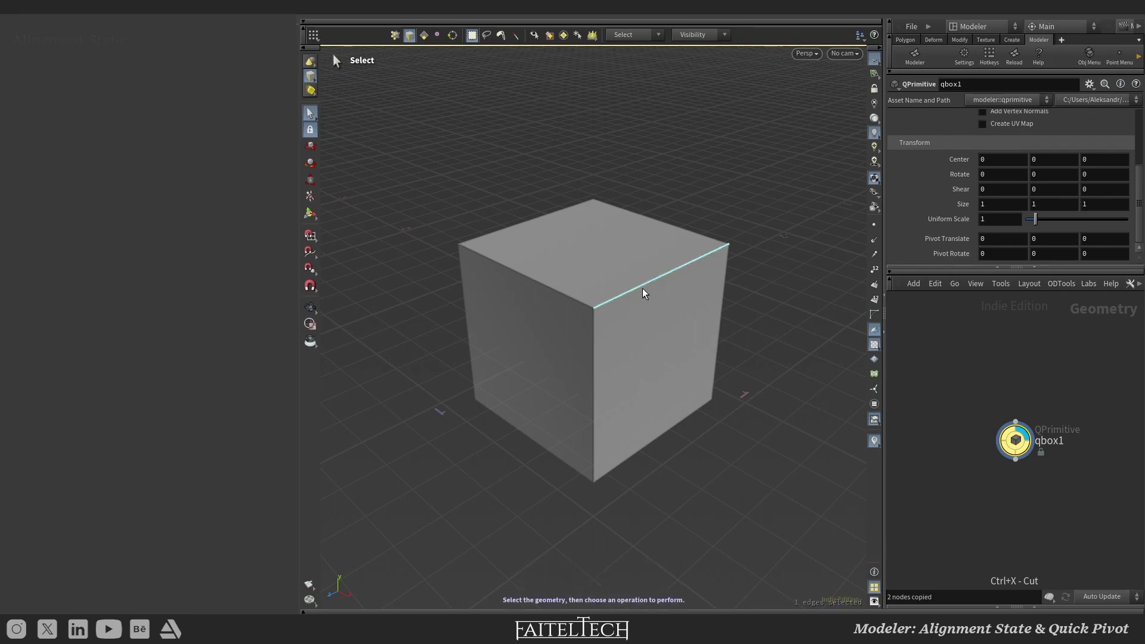
left_click(644, 295)
key("Tab")
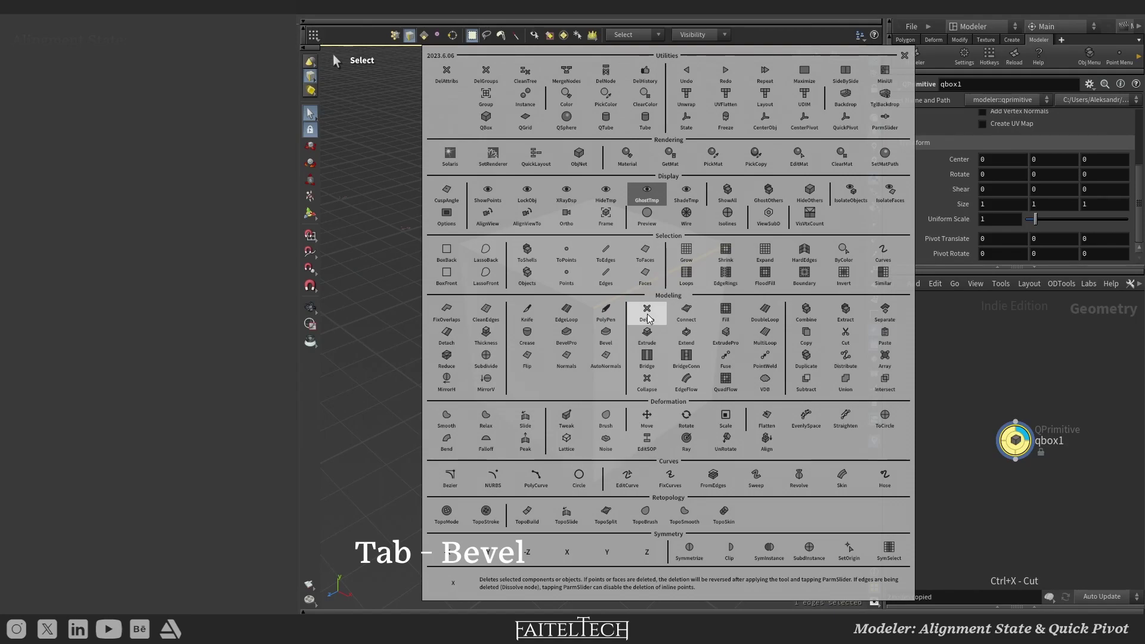
left_click(615, 336)
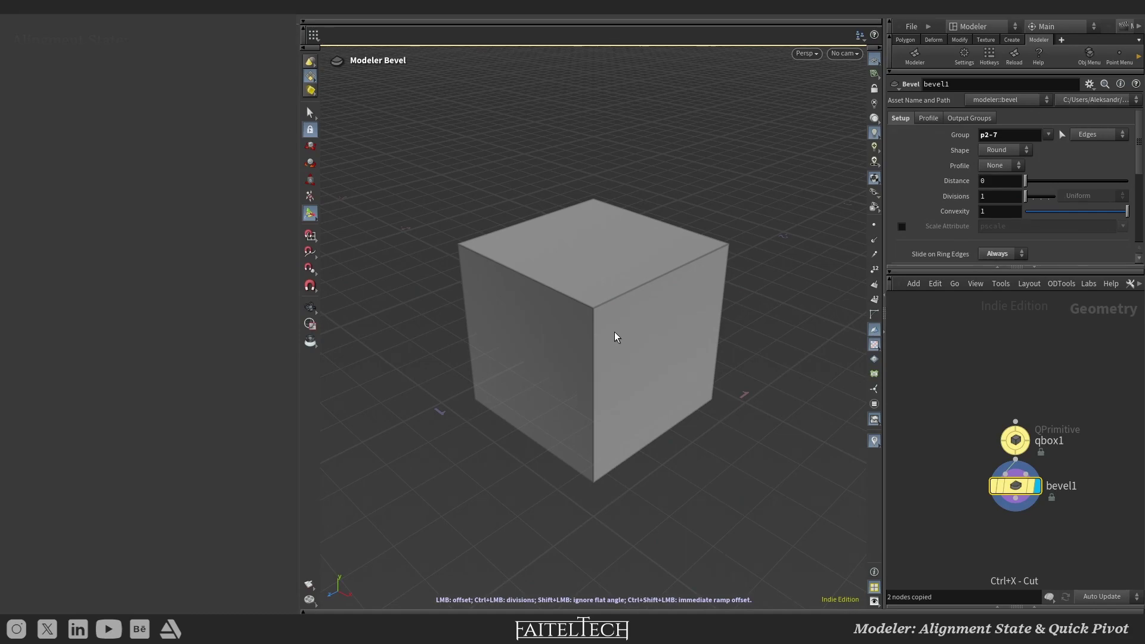
mouse_move(615, 331)
left_mouse_down()
mouse_move(681, 310)
mouse_move(655, 343)
left_mouse_up()
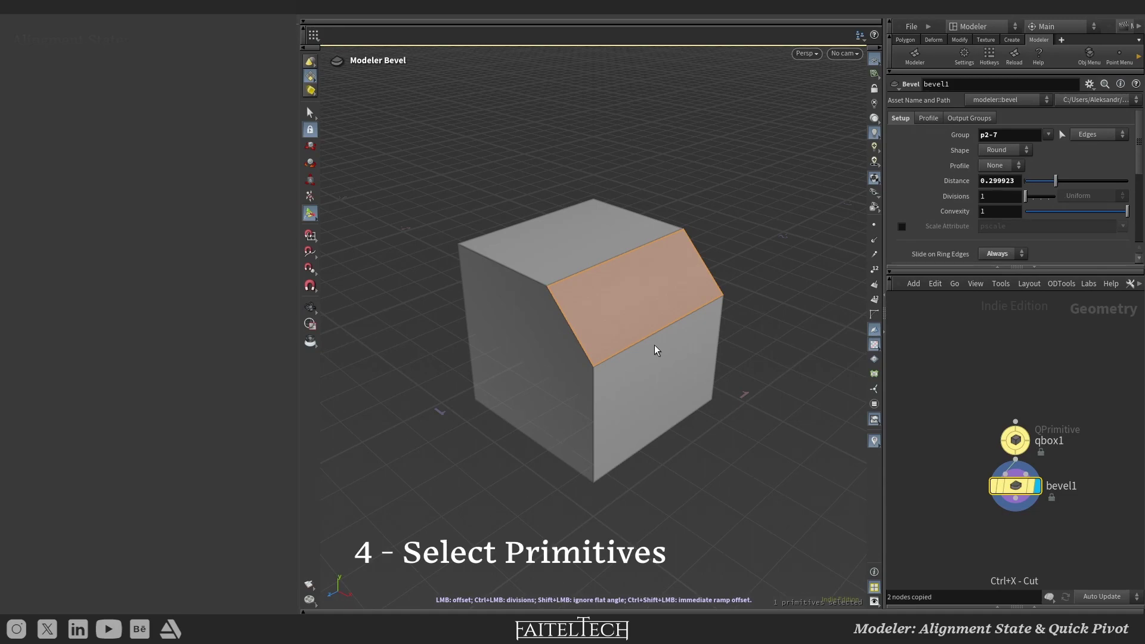
Step: Add a QTube on the box's top face, scaled wider and about 1.5 tall
key("s")
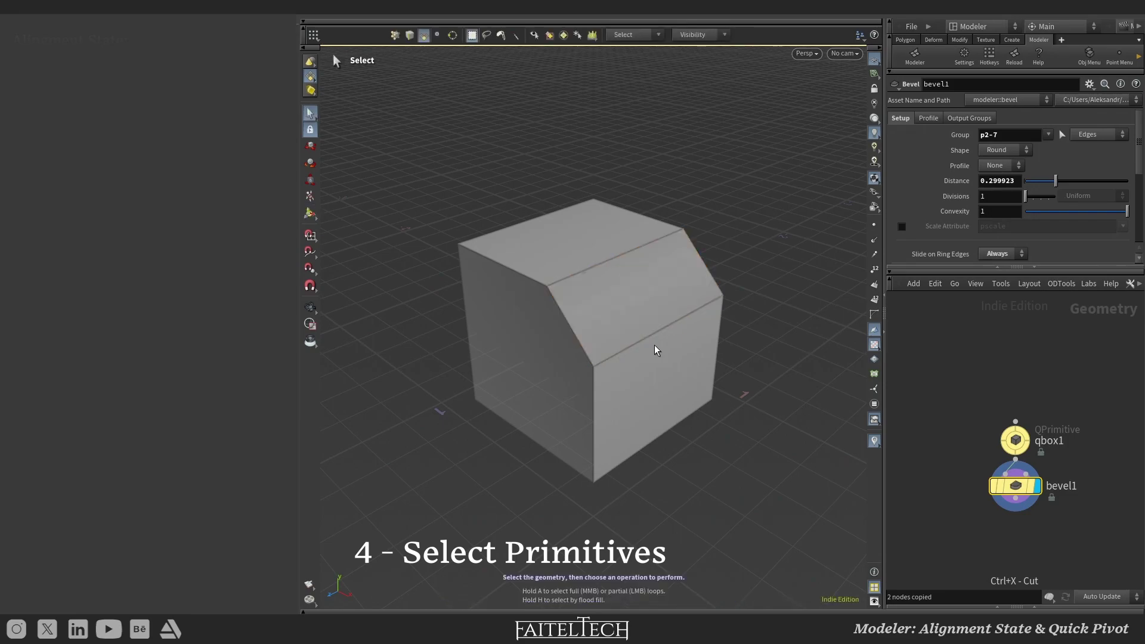
left_click(614, 259)
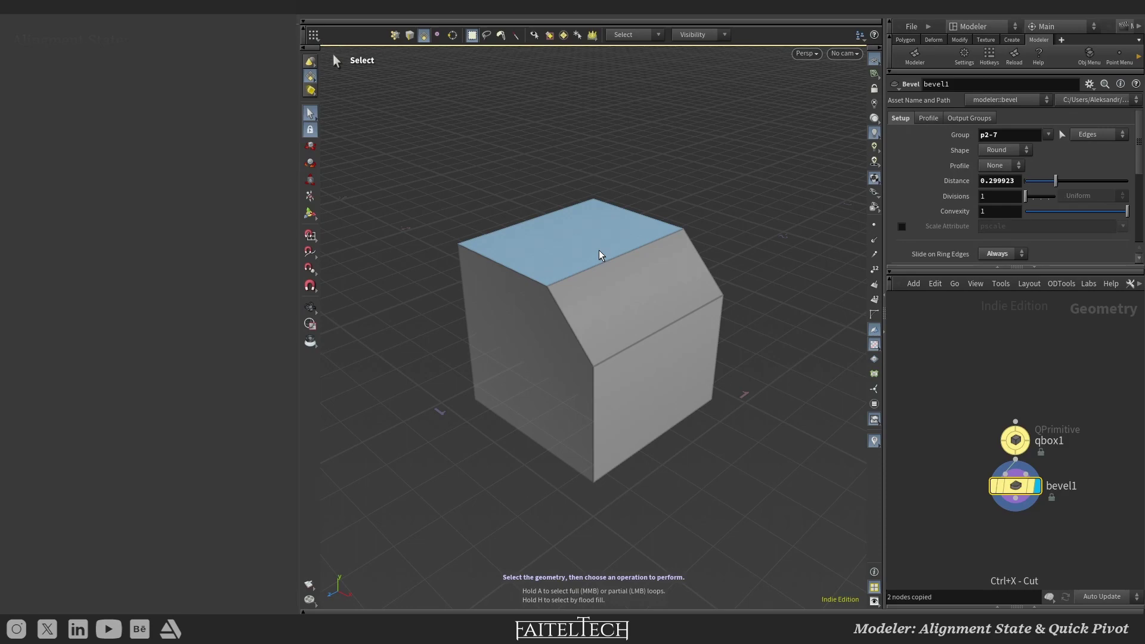
left_click(600, 254)
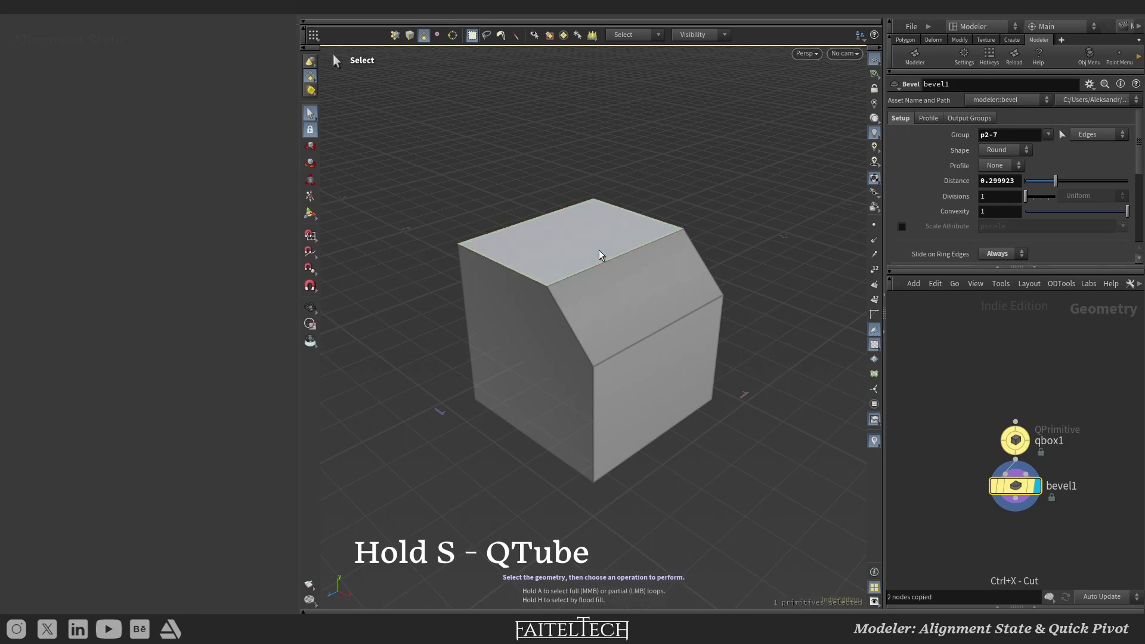
key("s")
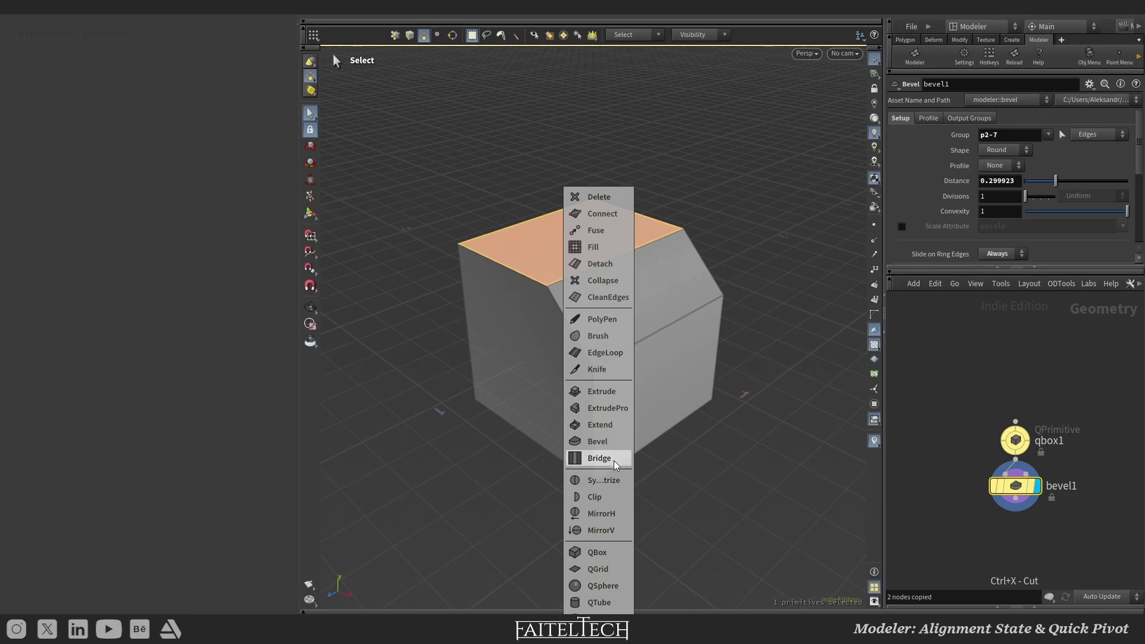
left_click(609, 608)
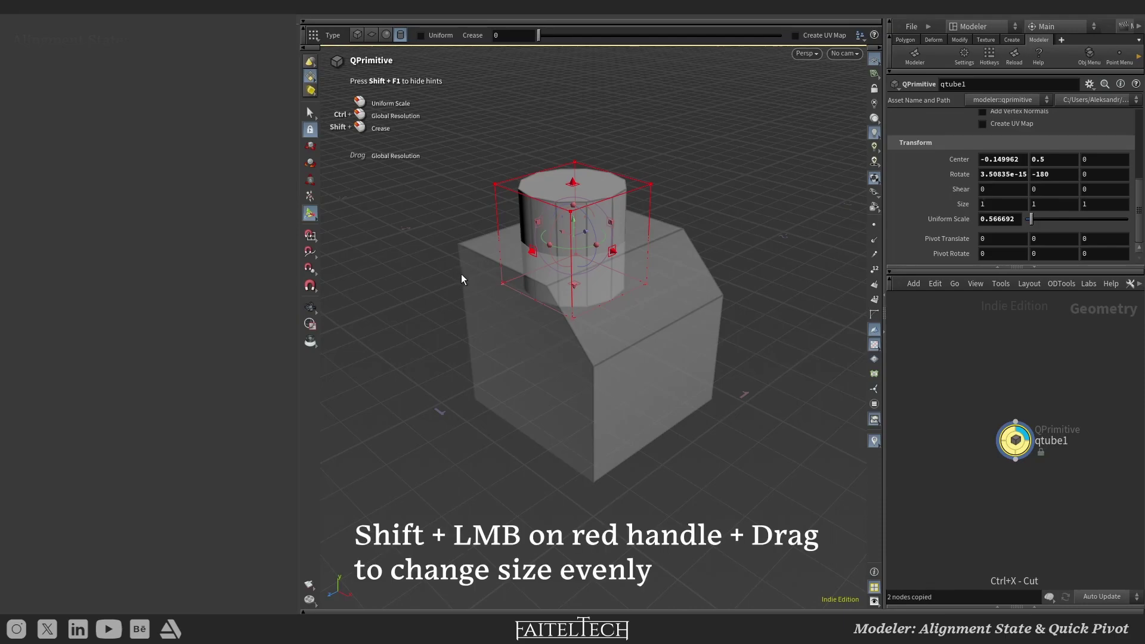
left_click_drag(532, 252, 506, 258, "shift")
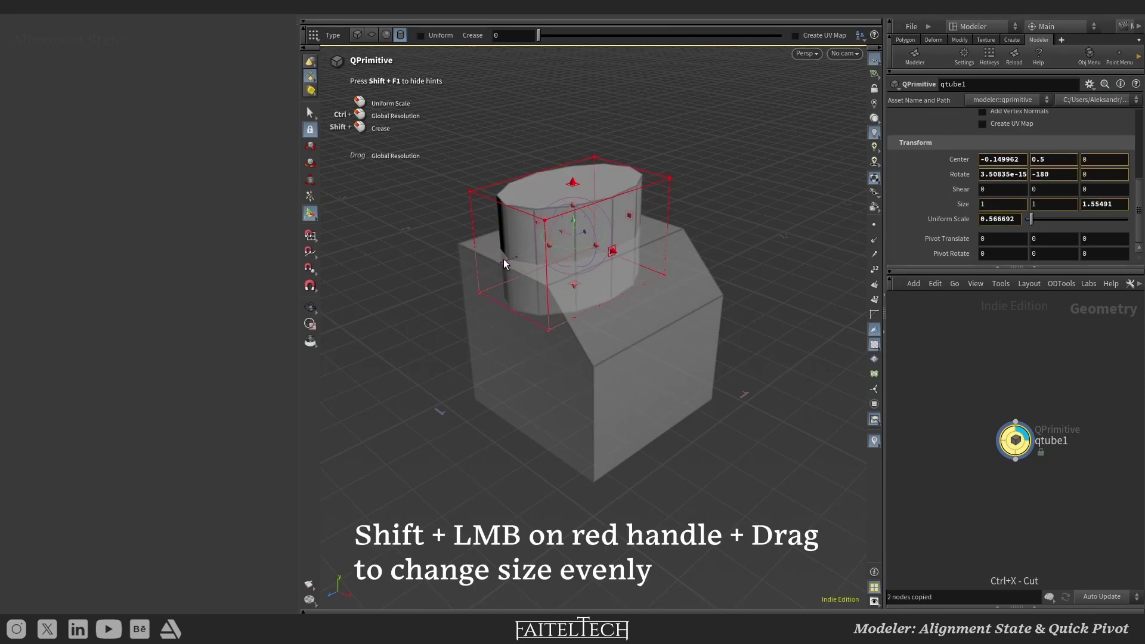
left_click_drag(573, 182, 572, 159, "shift")
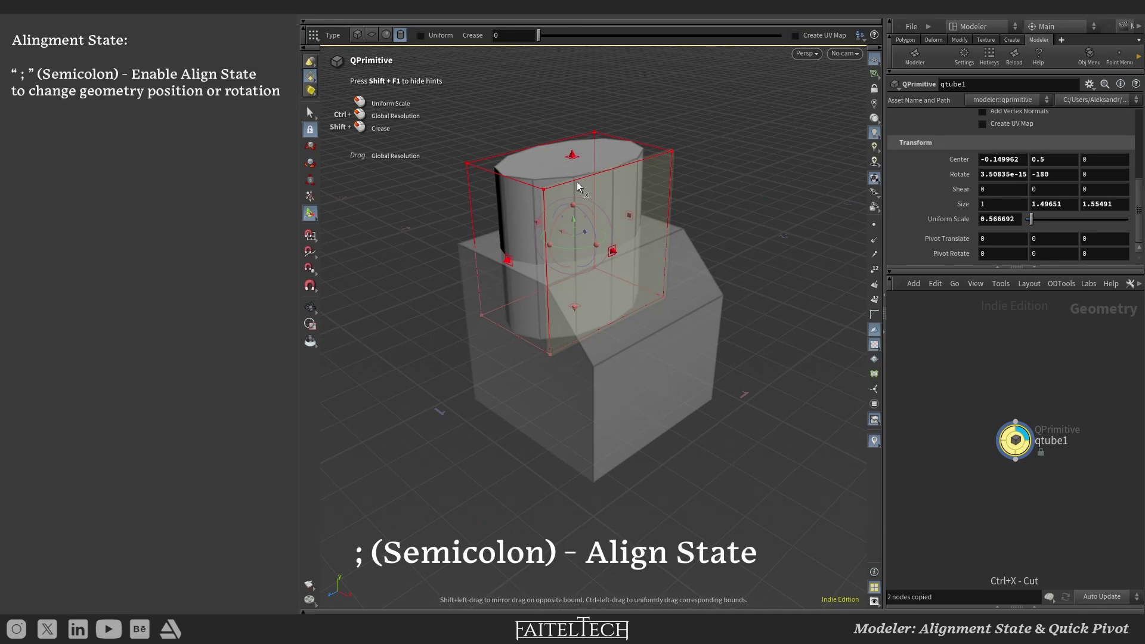
key("semicolon")
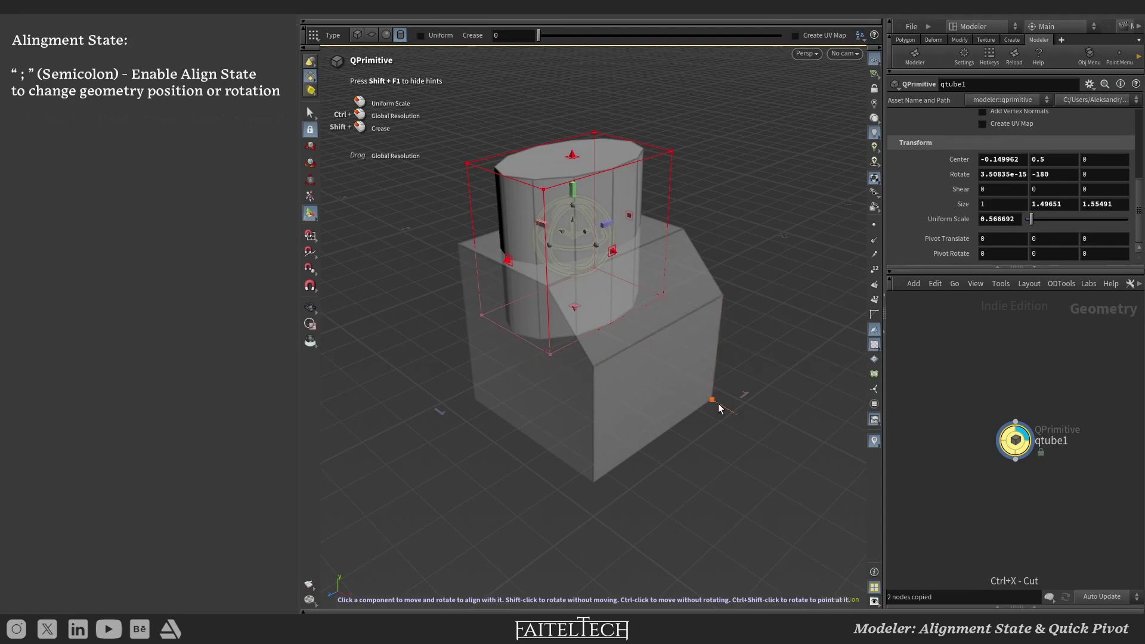
left_click(642, 402)
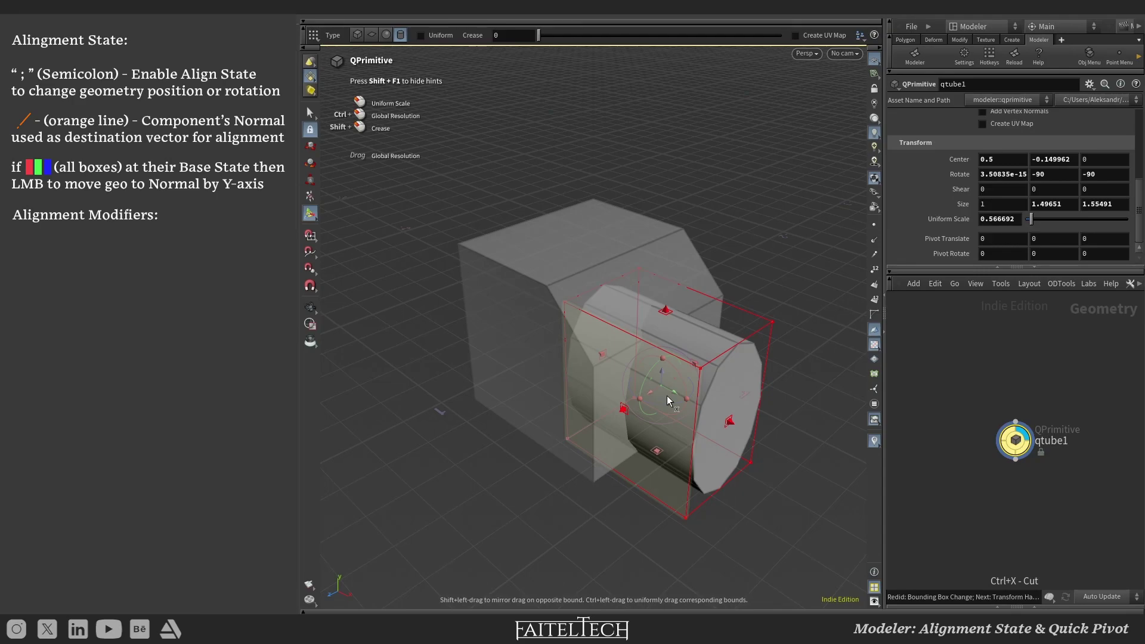
left_click_drag(666, 396, 679, 395)
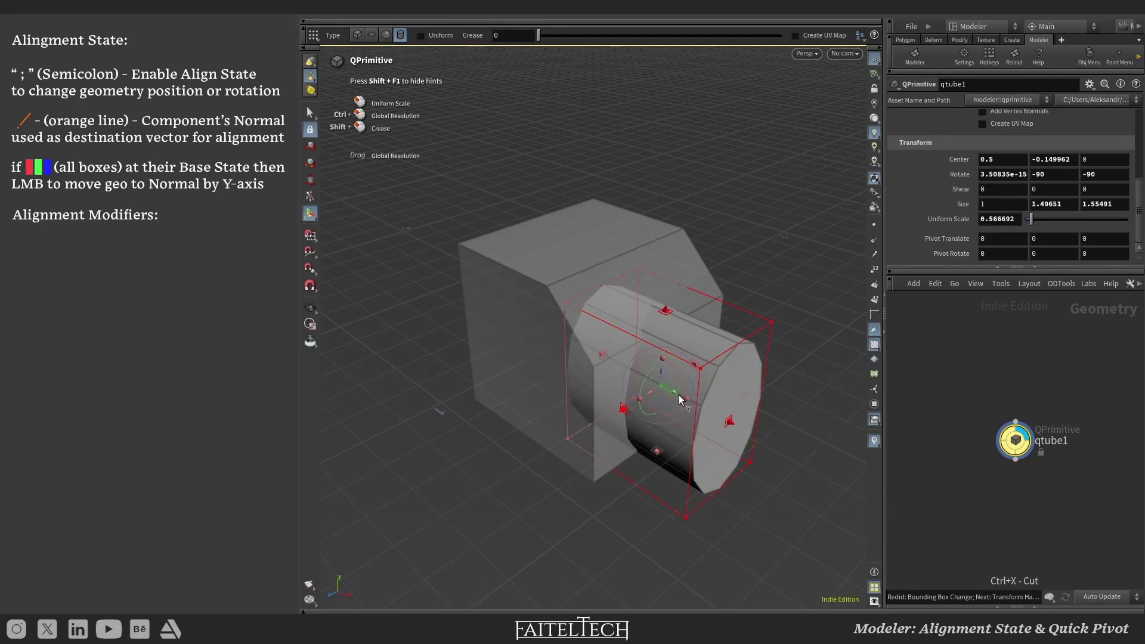
key("semicolon")
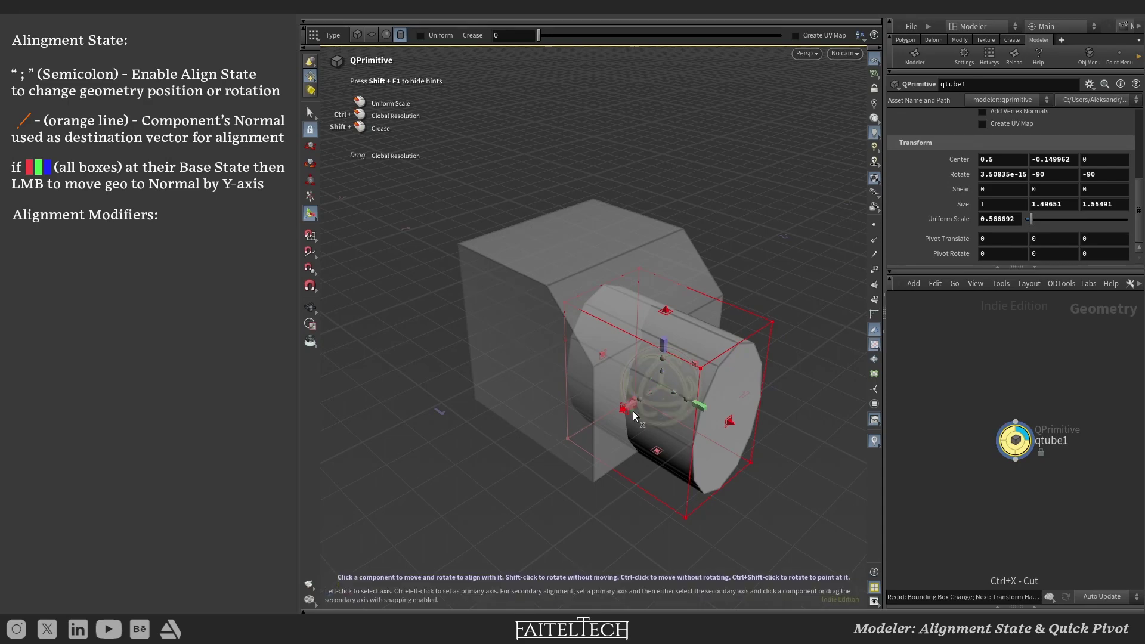
left_click(543, 374)
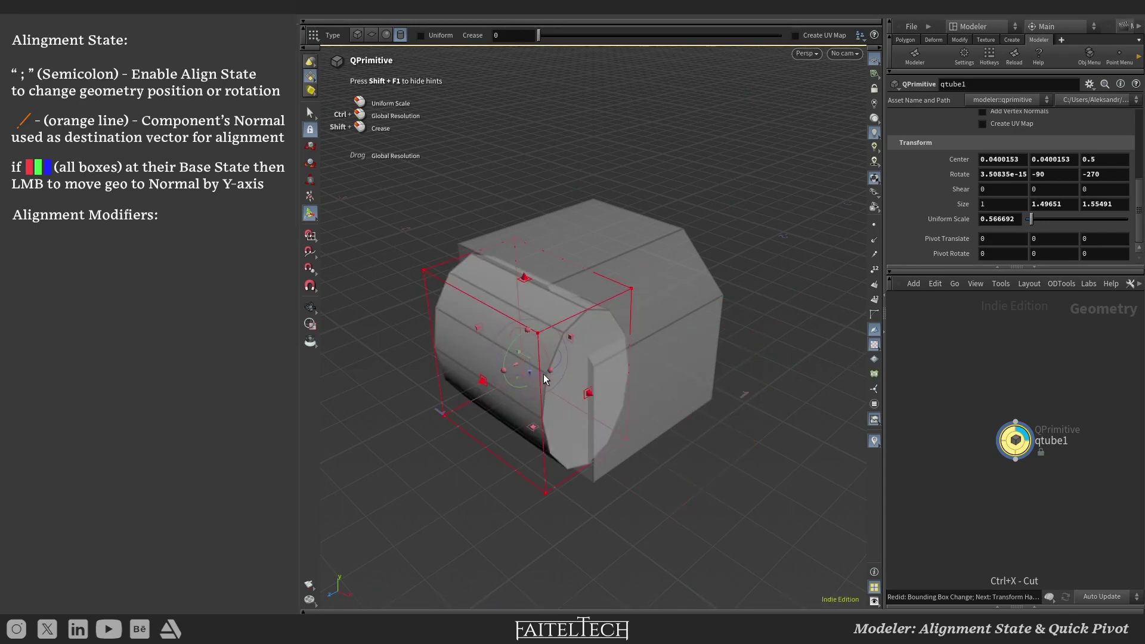
left_click(554, 250)
key("semicolon")
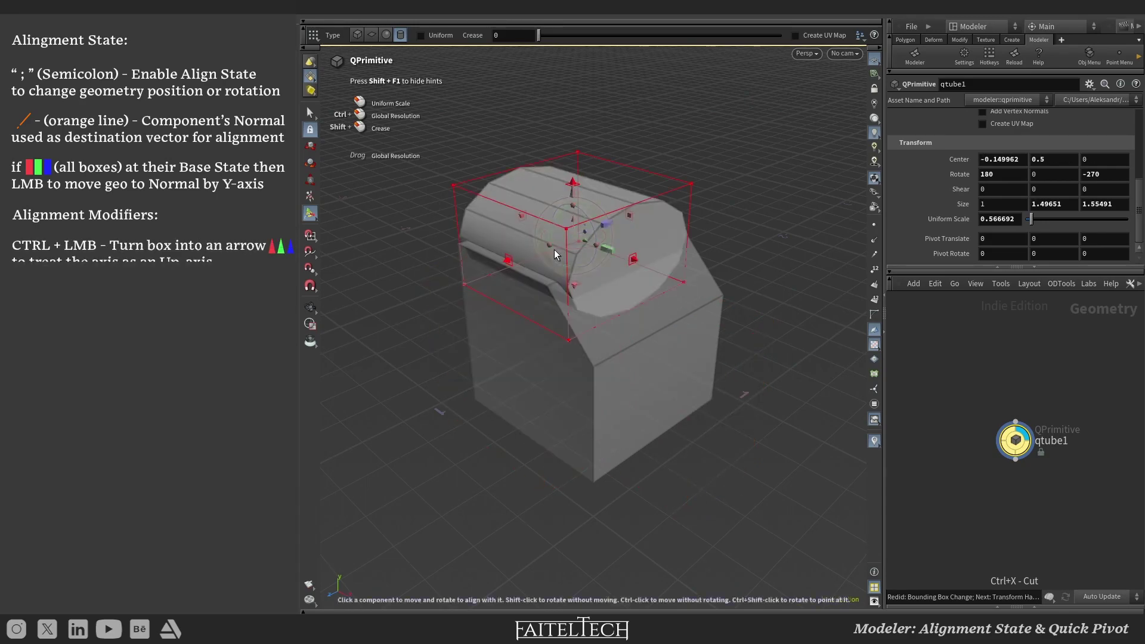
left_click(662, 392)
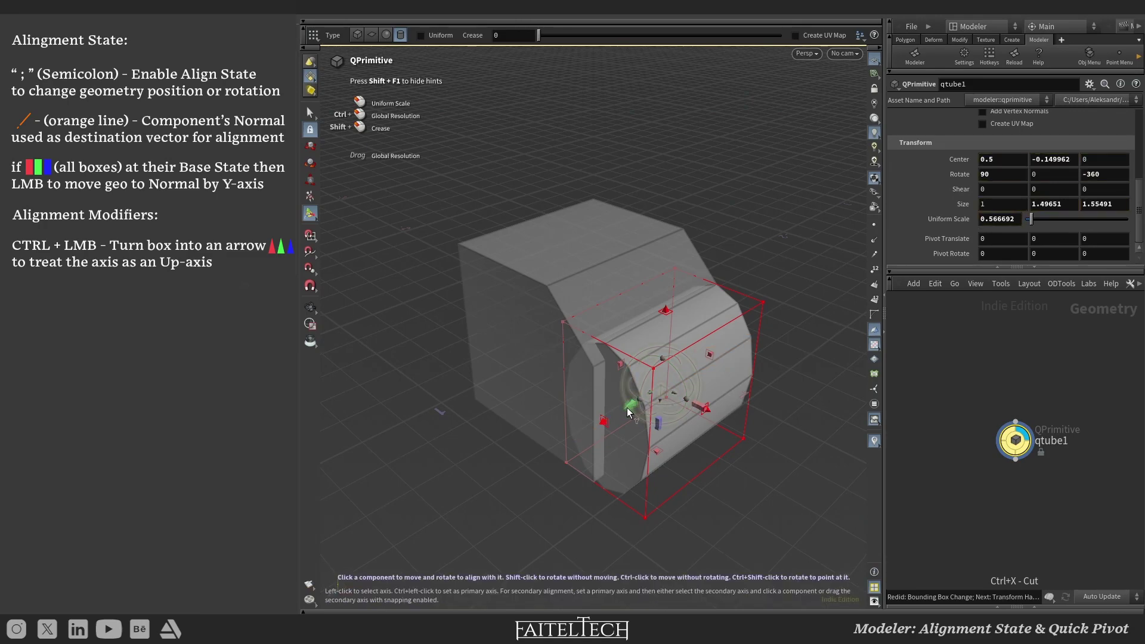
left_click(577, 243)
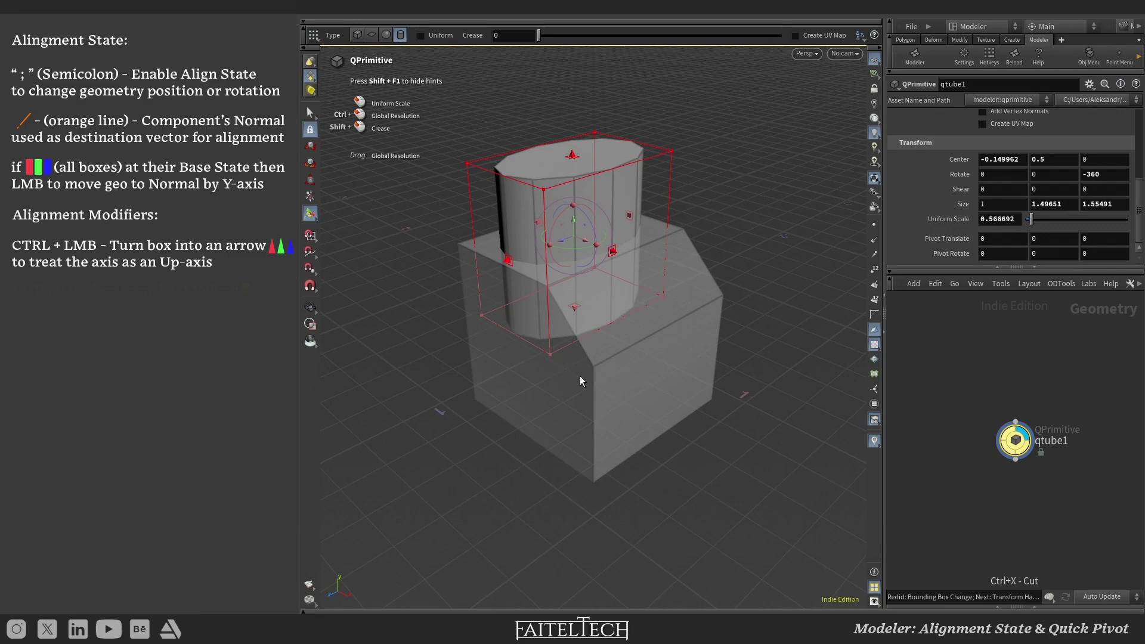
Step: With Align State, try orienting the tube parallel to various box edges
key("semicolon")
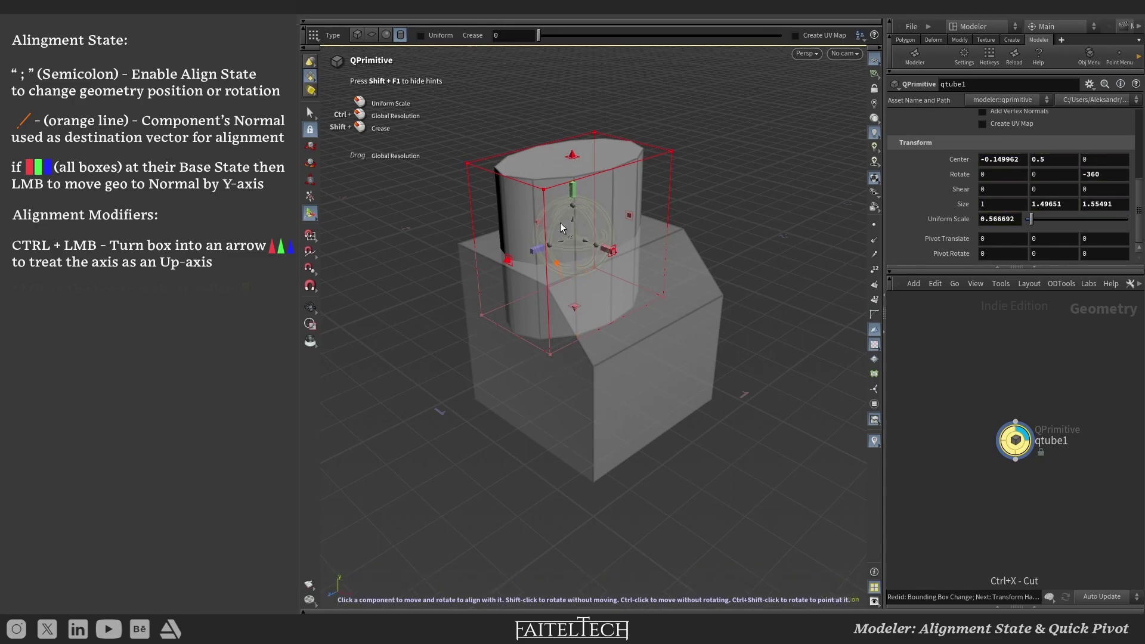
left_click(538, 250)
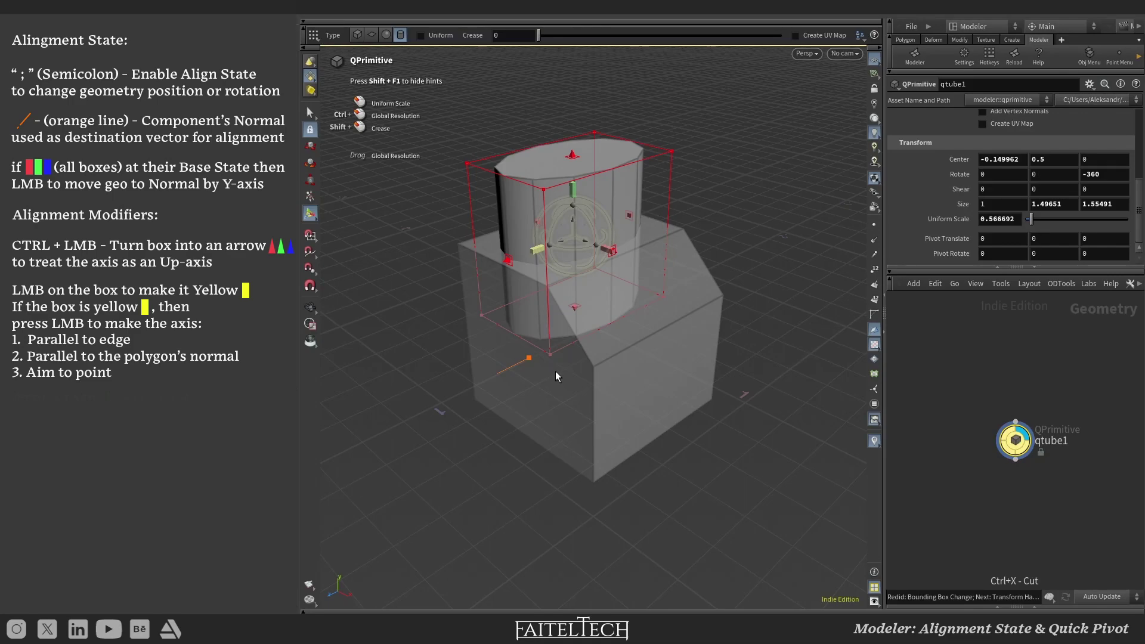
left_click(593, 391)
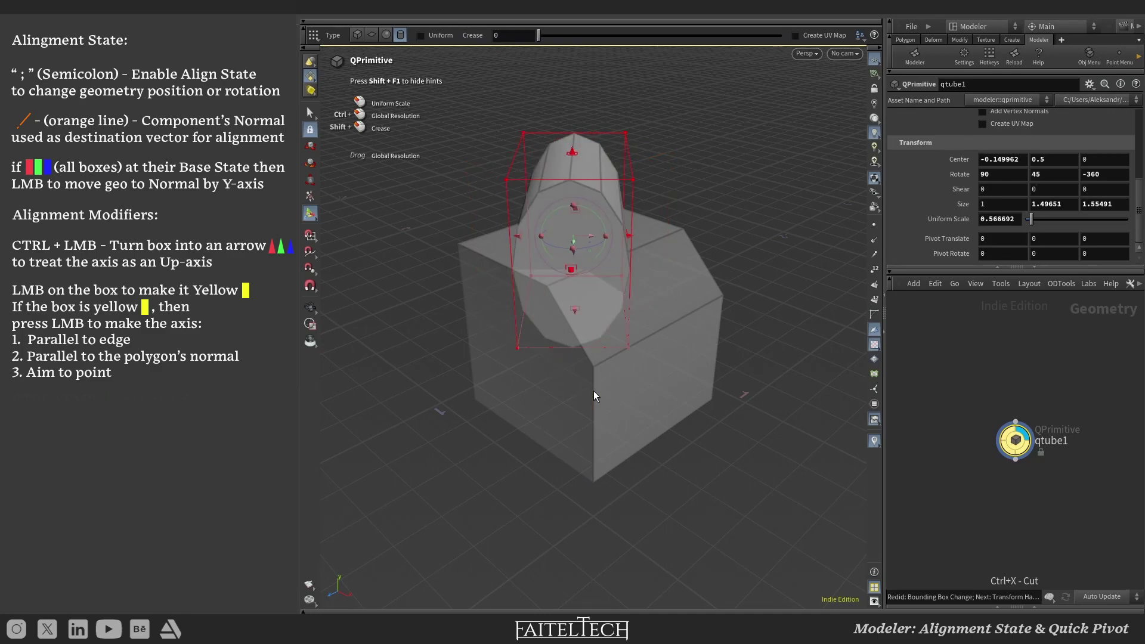
key("semicolon")
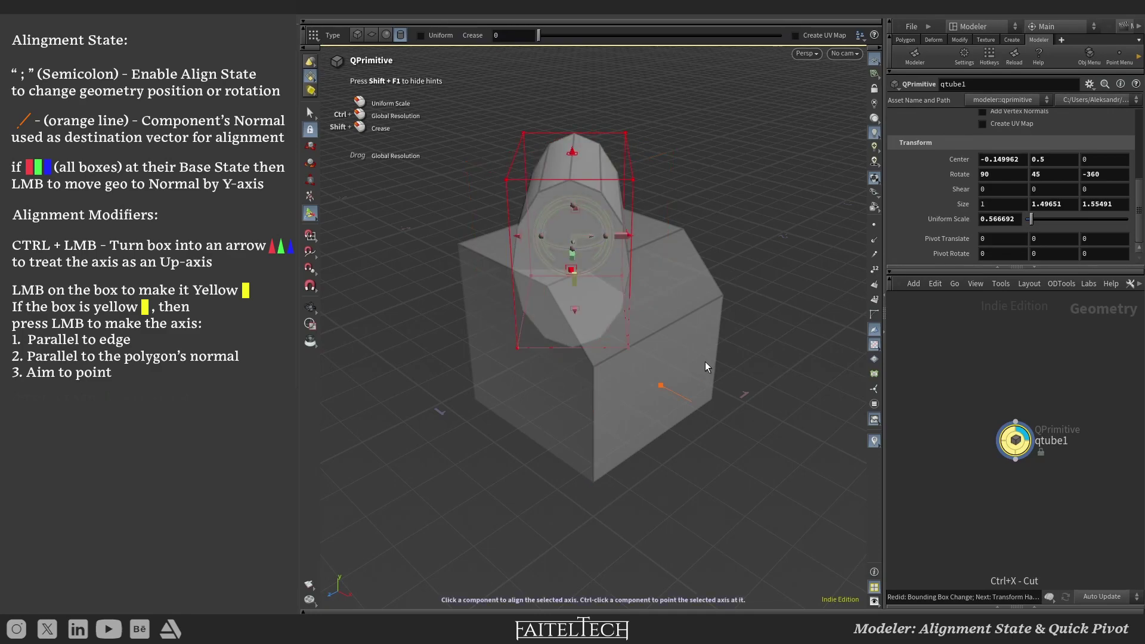
left_click(717, 357)
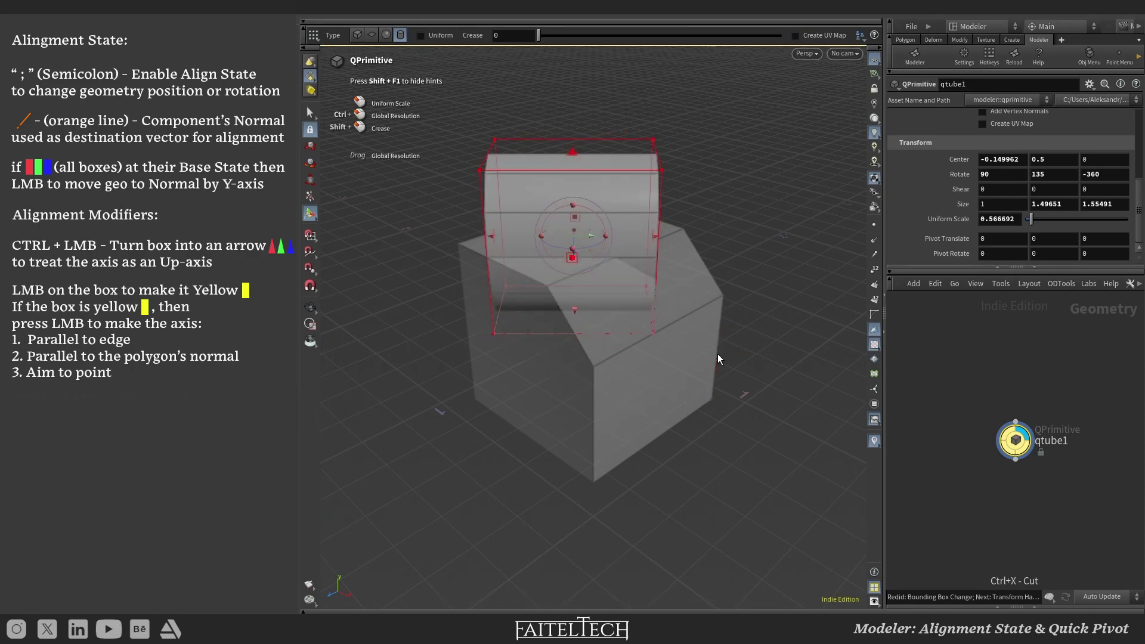
key("semicolon")
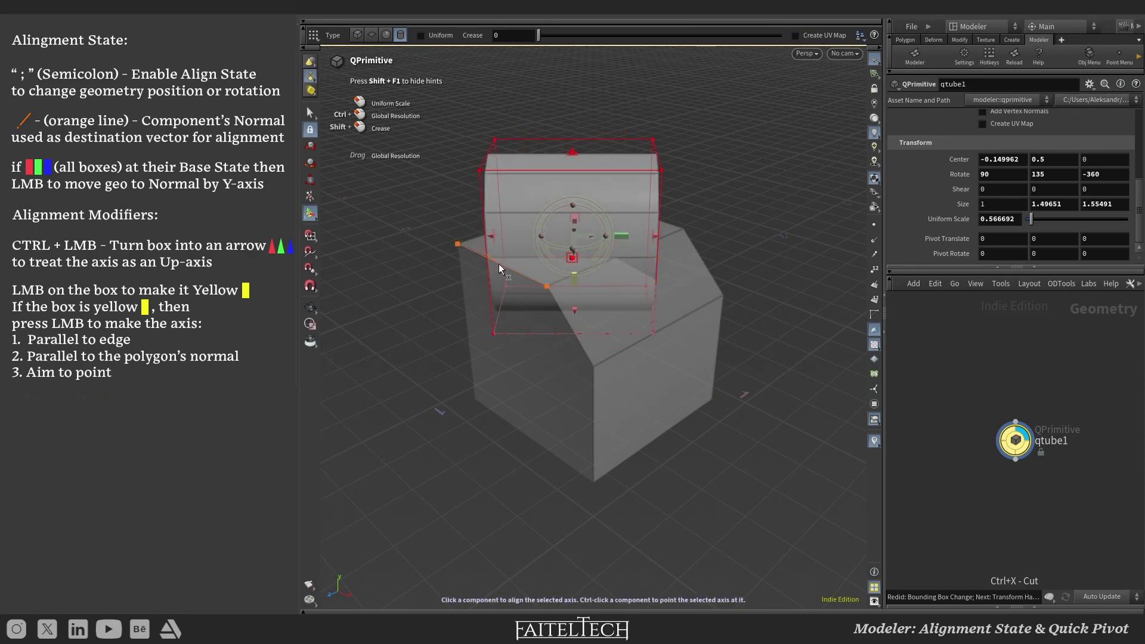
left_click(498, 265)
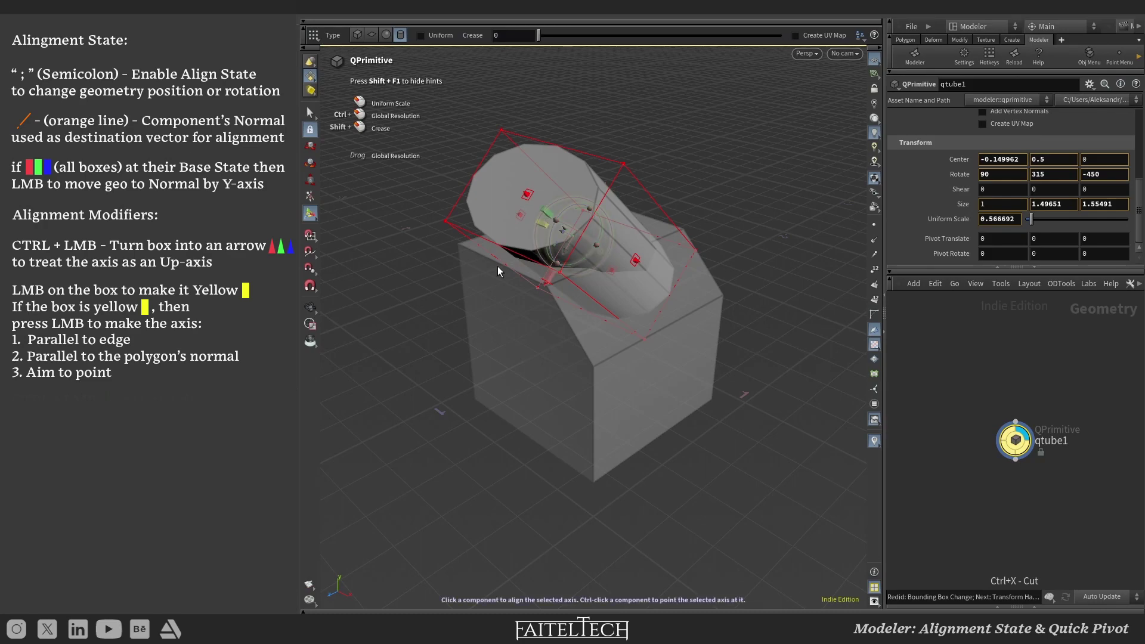
left_click(650, 214)
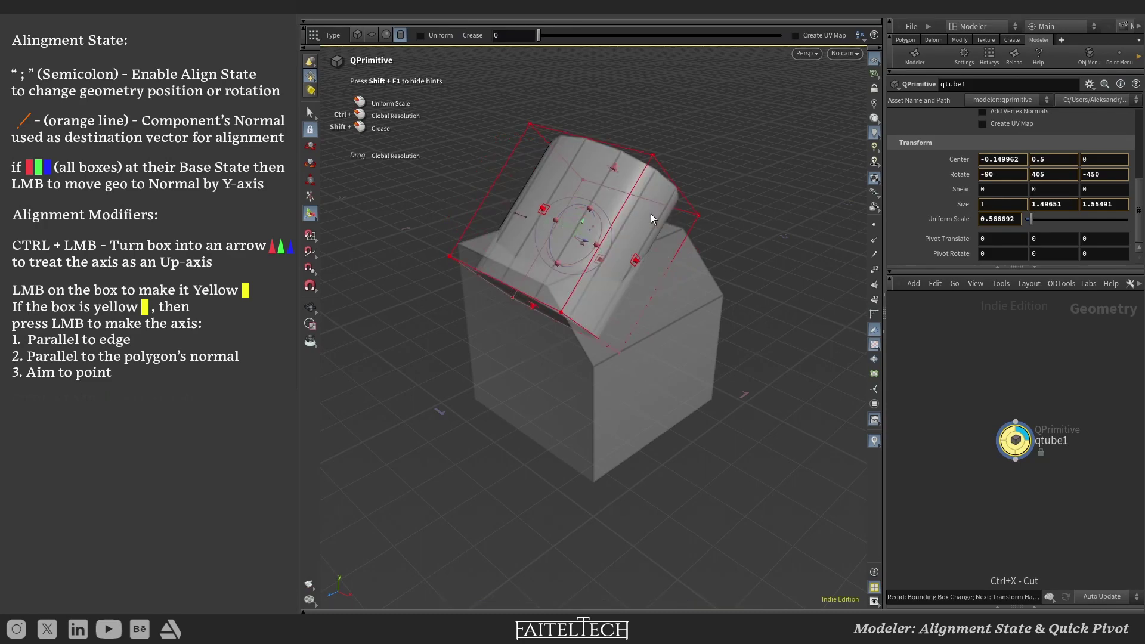
Step: Align the tube along other box components, then snap it upright onto the top face
key("semicolon")
left_click(658, 336)
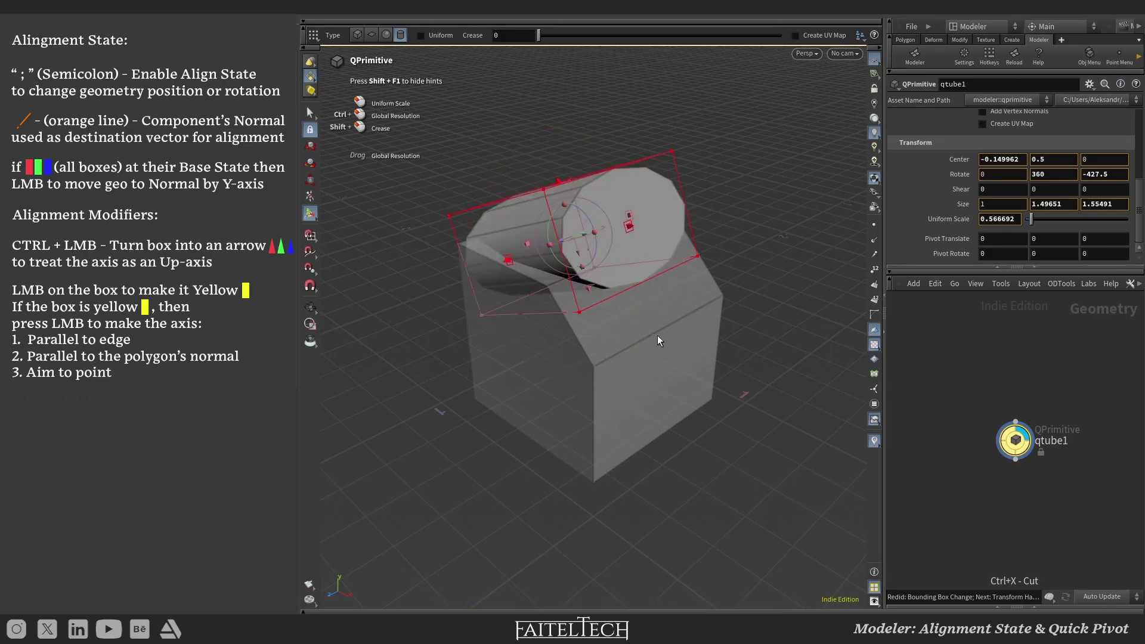
key("semicolon")
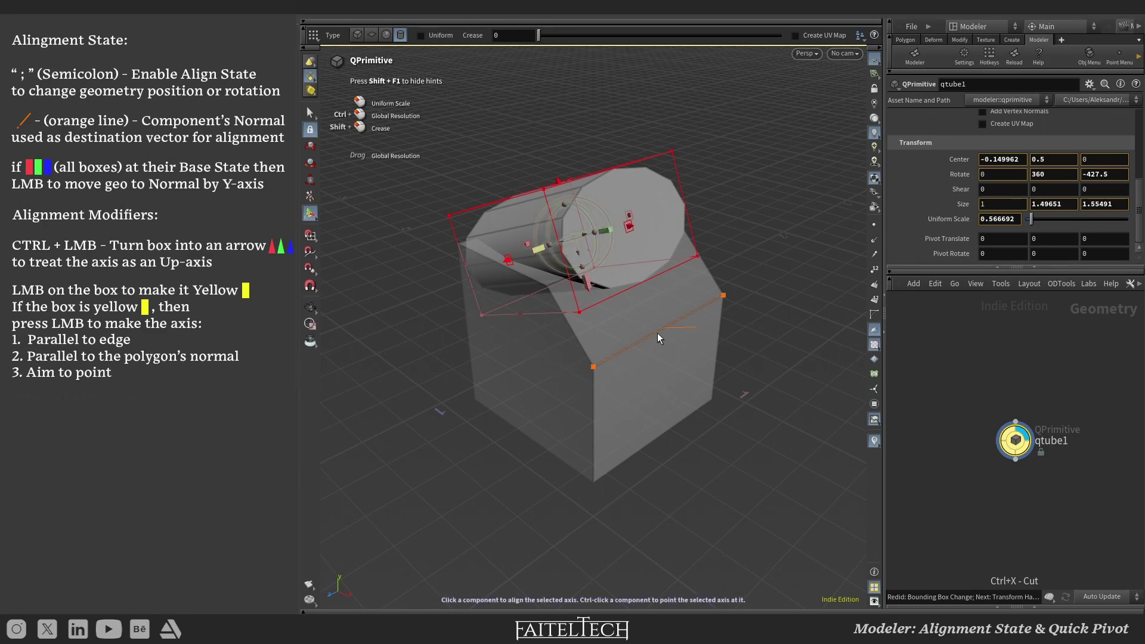
left_click(713, 402)
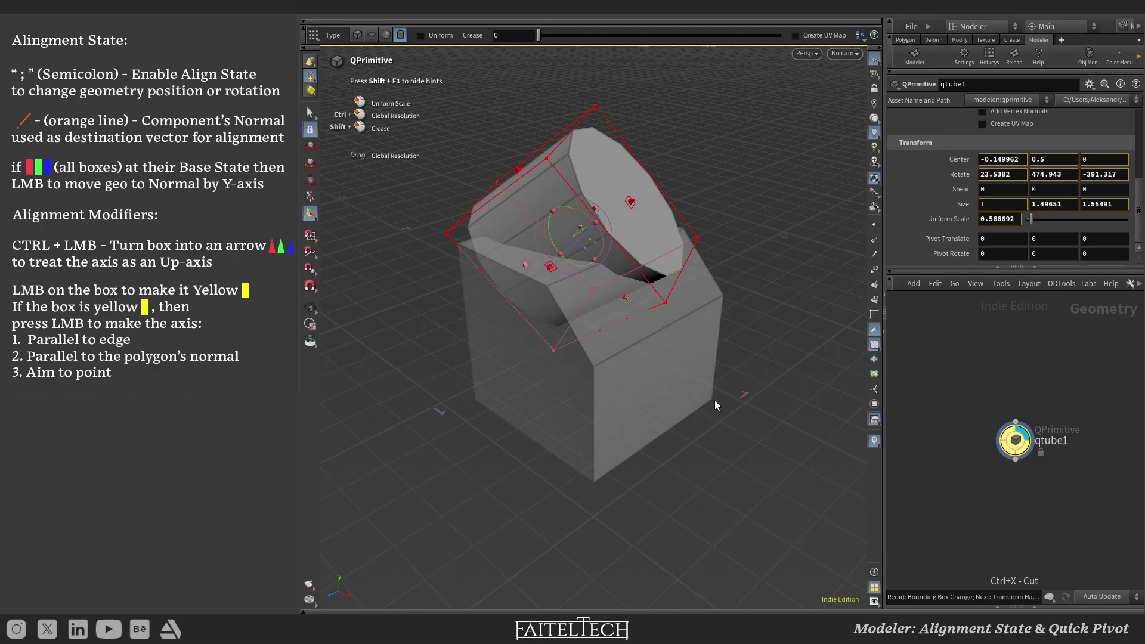
key("semicolon")
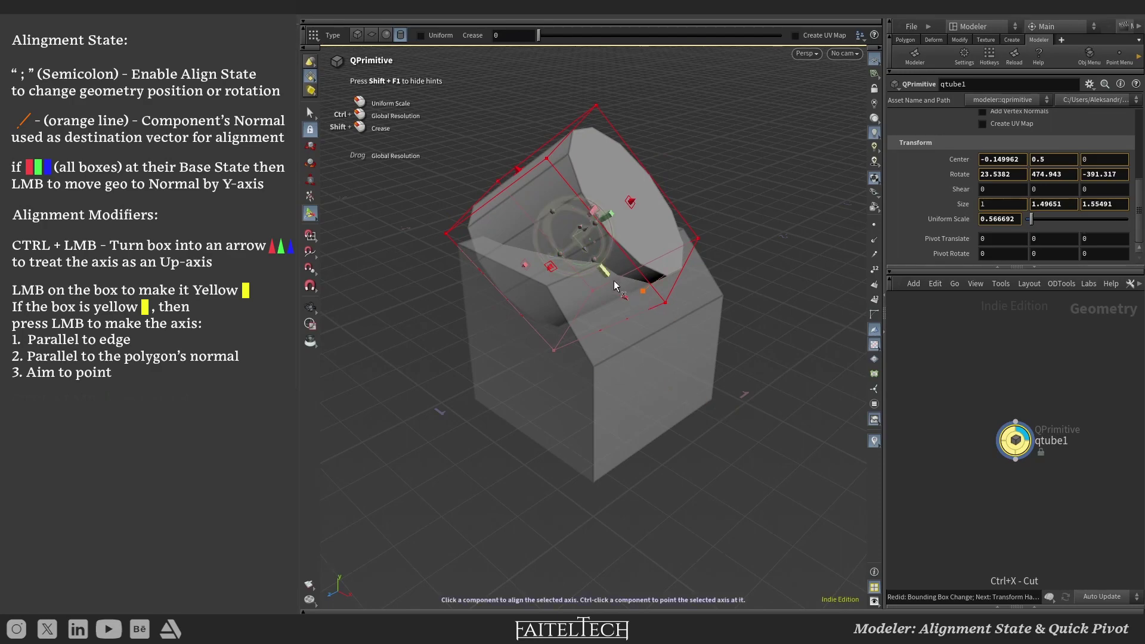
left_click(602, 271)
left_click(645, 382)
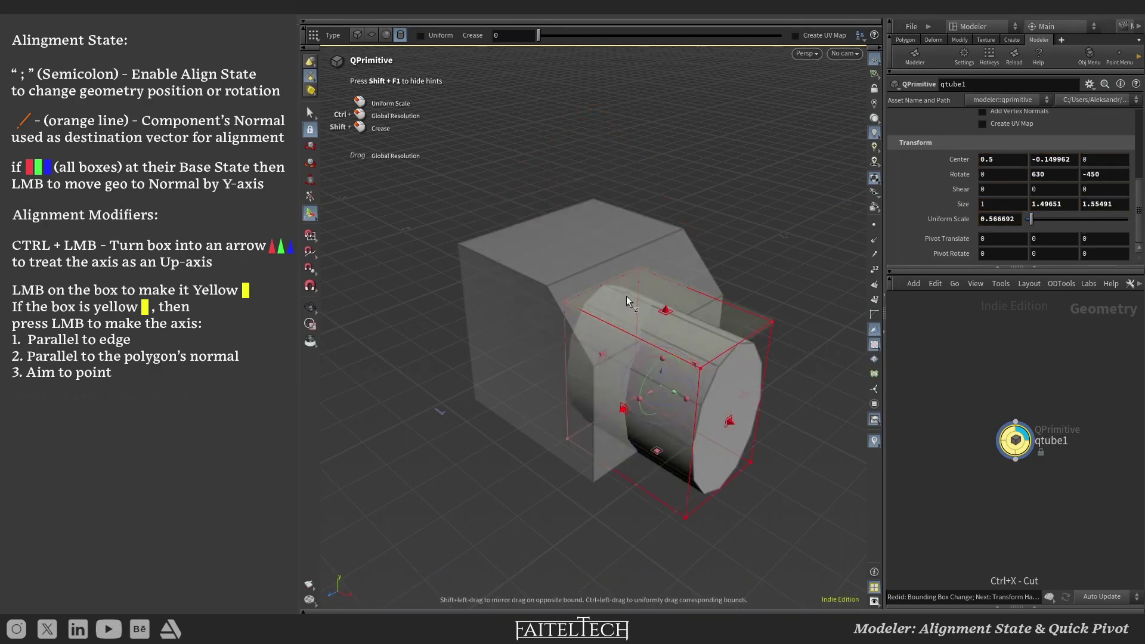
left_click(582, 238)
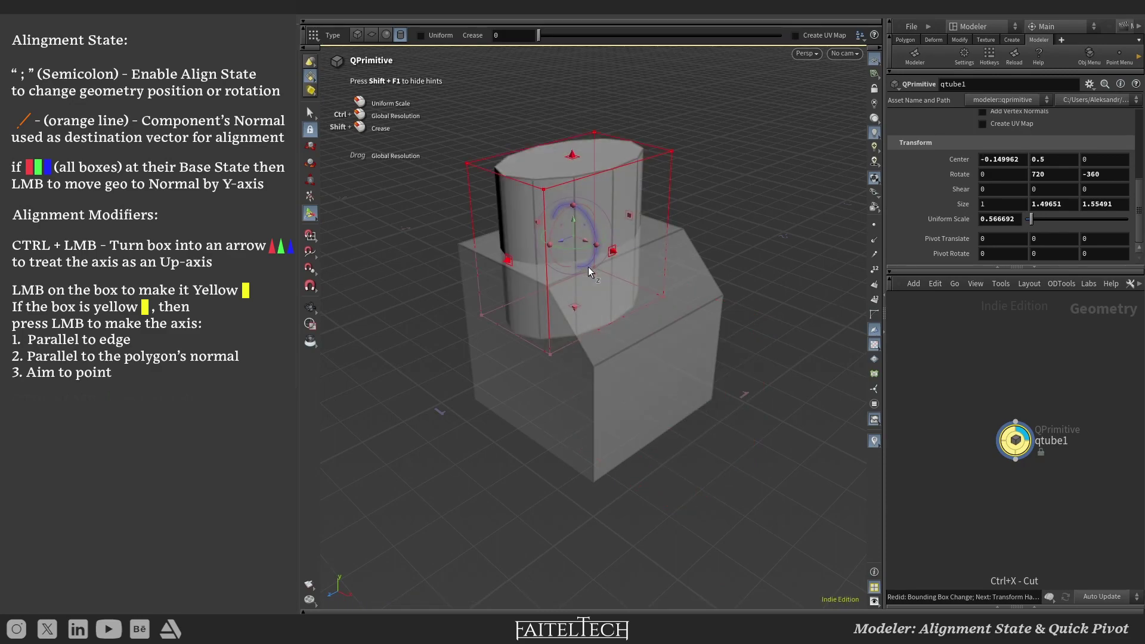
Step: Spin the upright tube about its axis to line up with a box edge, reaching 990°
key("semicolon")
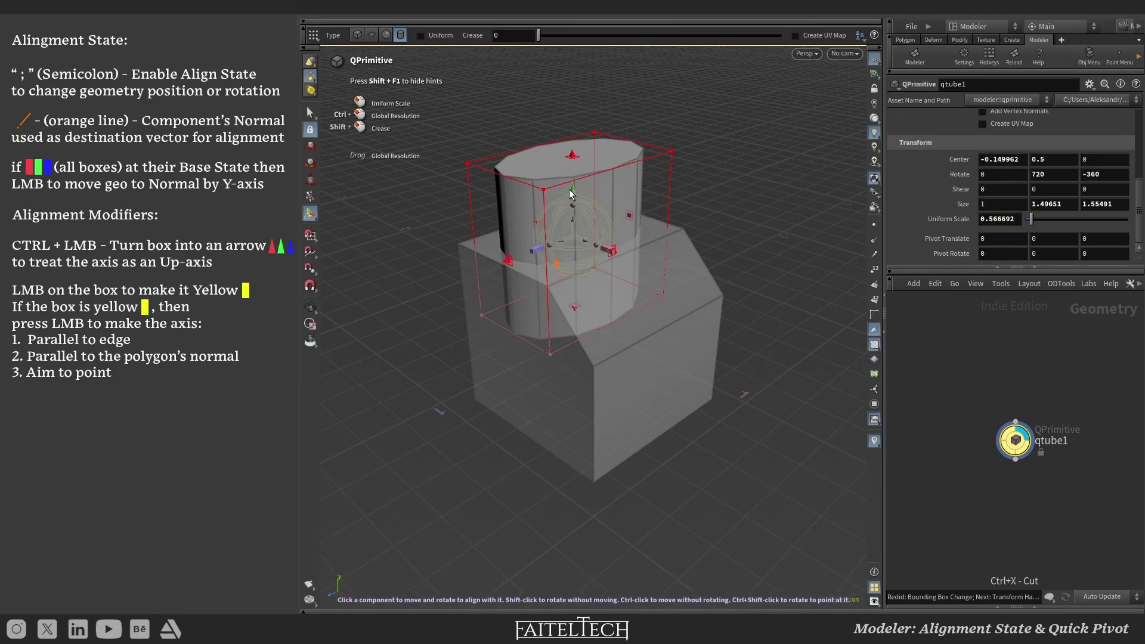
left_click(536, 250)
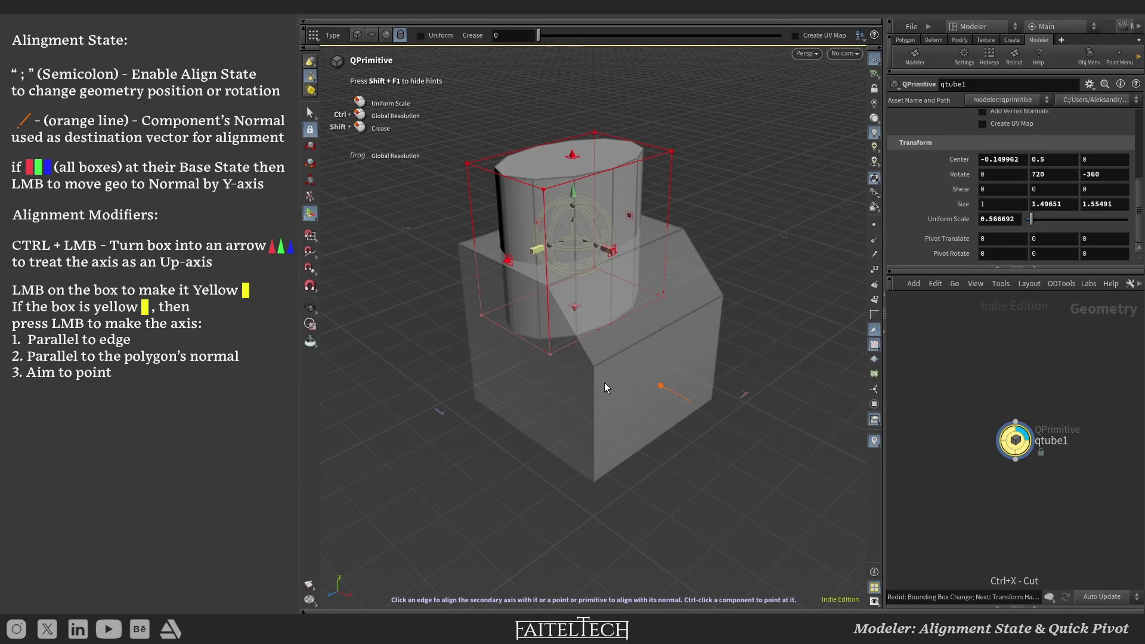
left_click(670, 374)
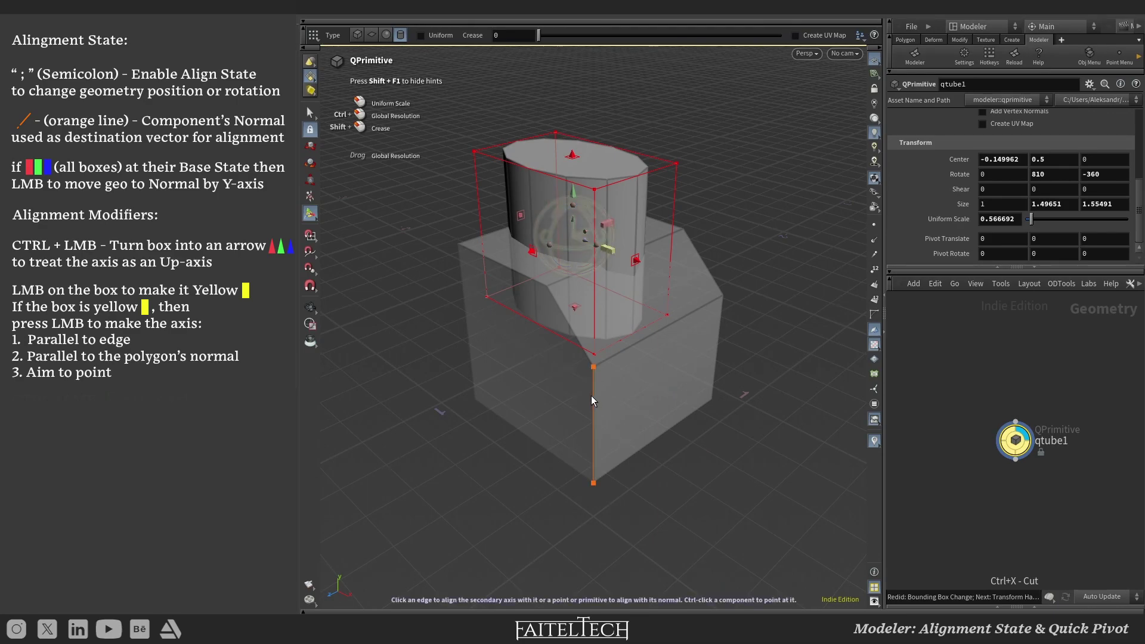
left_click(591, 368)
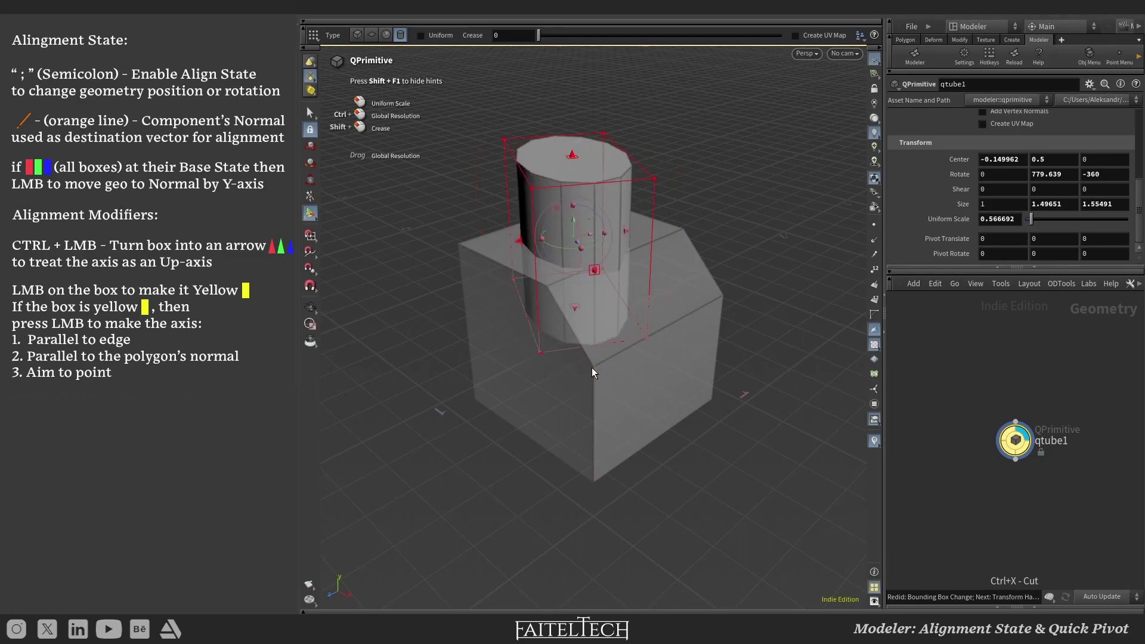
left_click(726, 295)
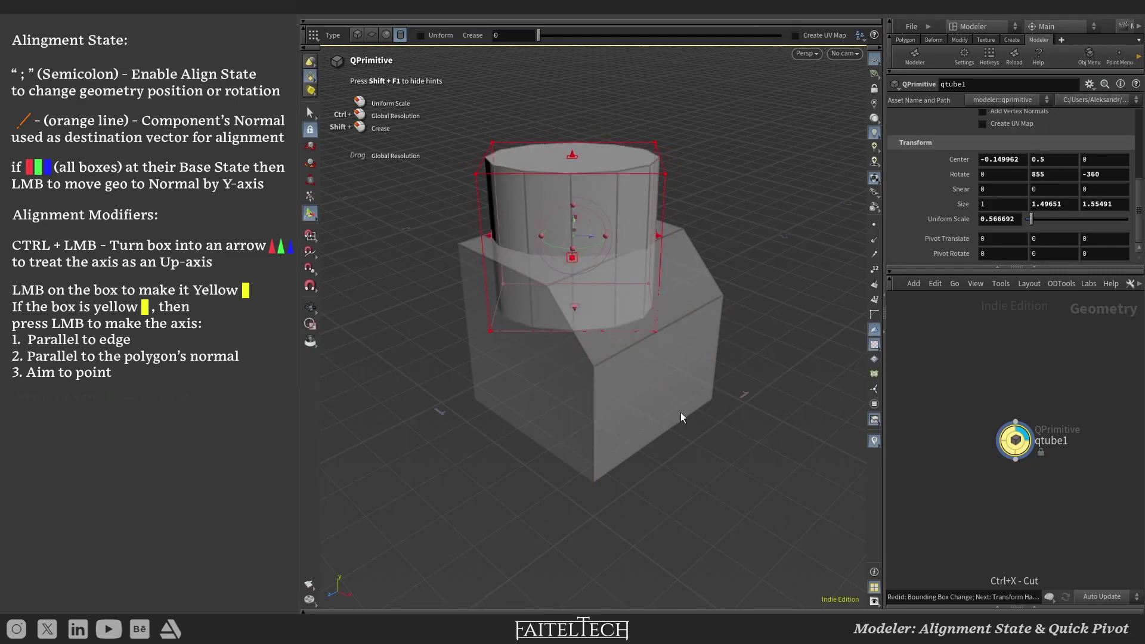
left_click(620, 465)
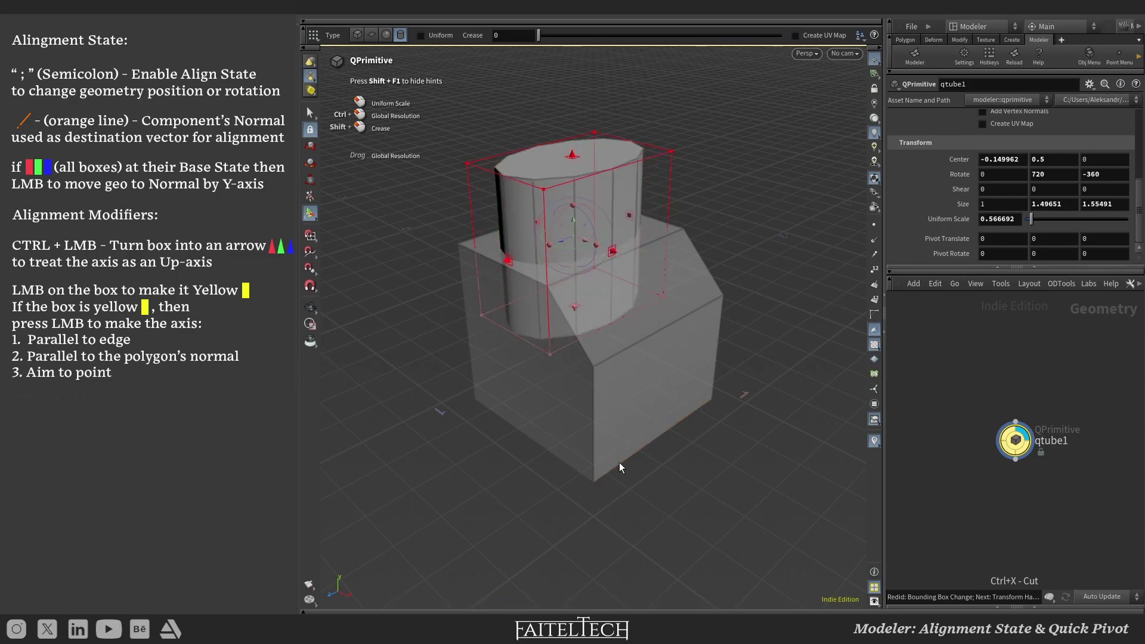
left_click(619, 462)
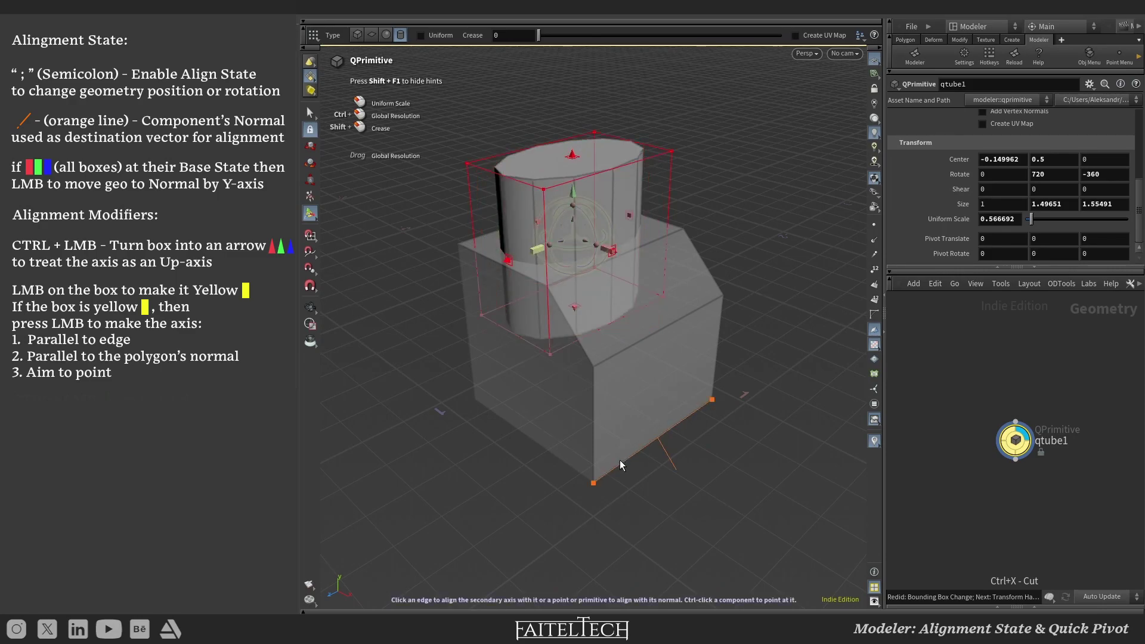
left_click(562, 278)
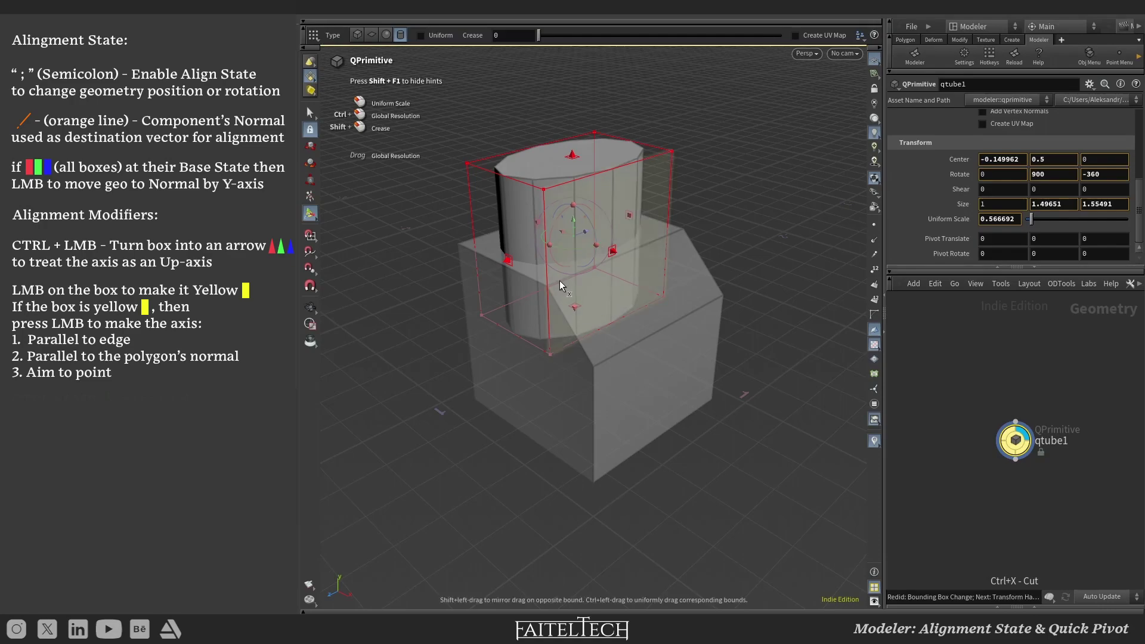
left_click(498, 269)
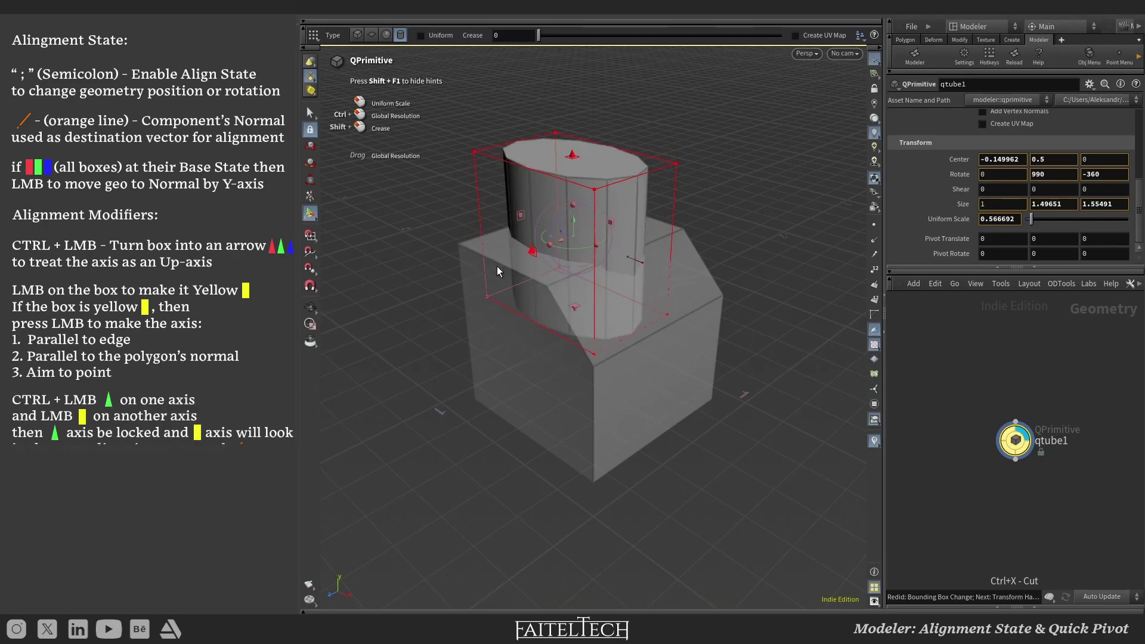
Step: Lay the tube against the box's right face, then re-seat it upright on top at 1080°
key("semicolon")
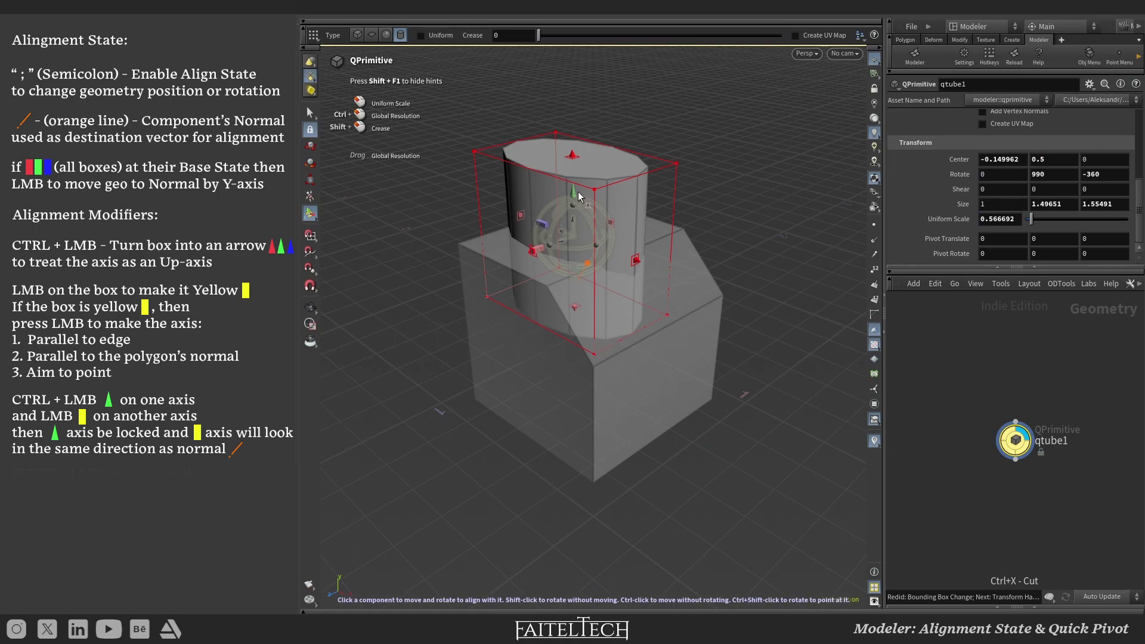
left_click(661, 382)
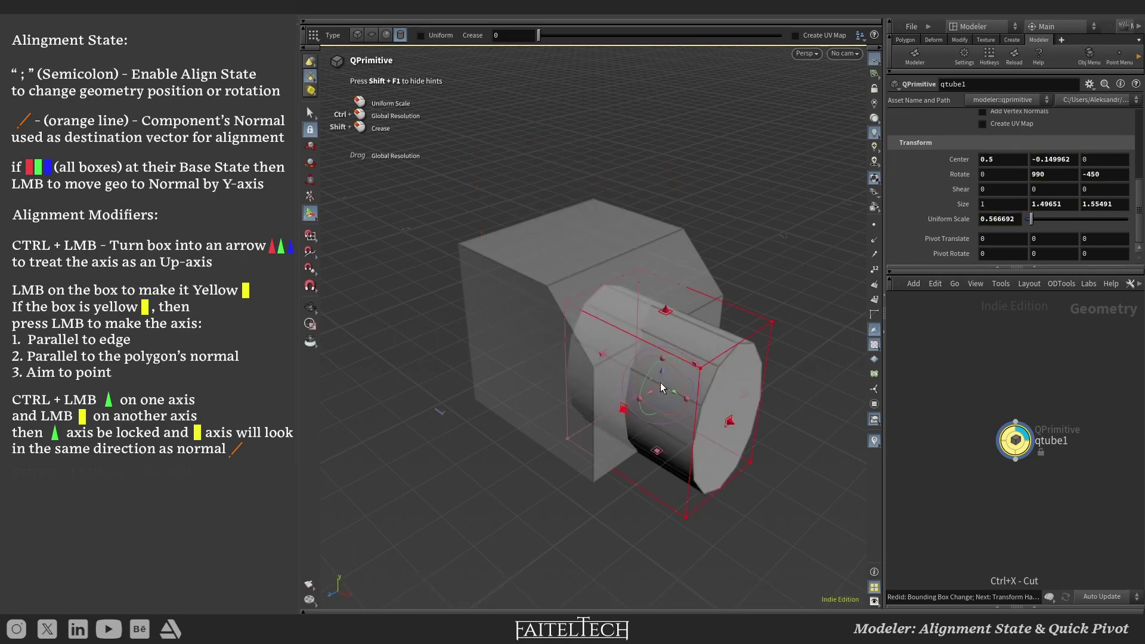
key("semicolon")
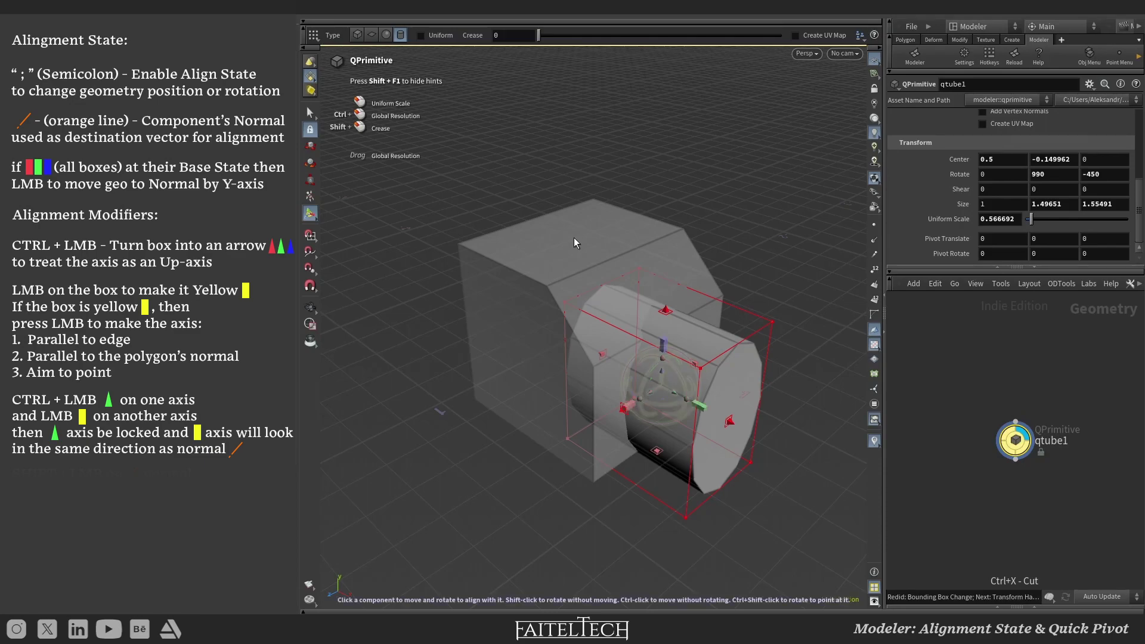
left_click(570, 230)
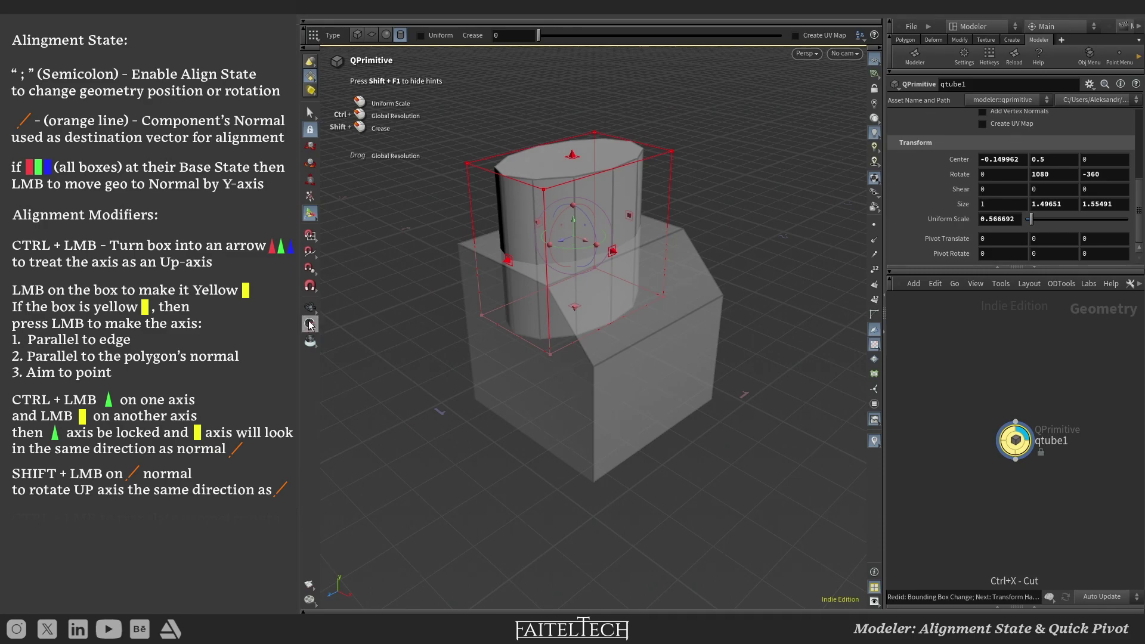
Step: Align the tube to several box face normals, including the beveled face
key("semicolon")
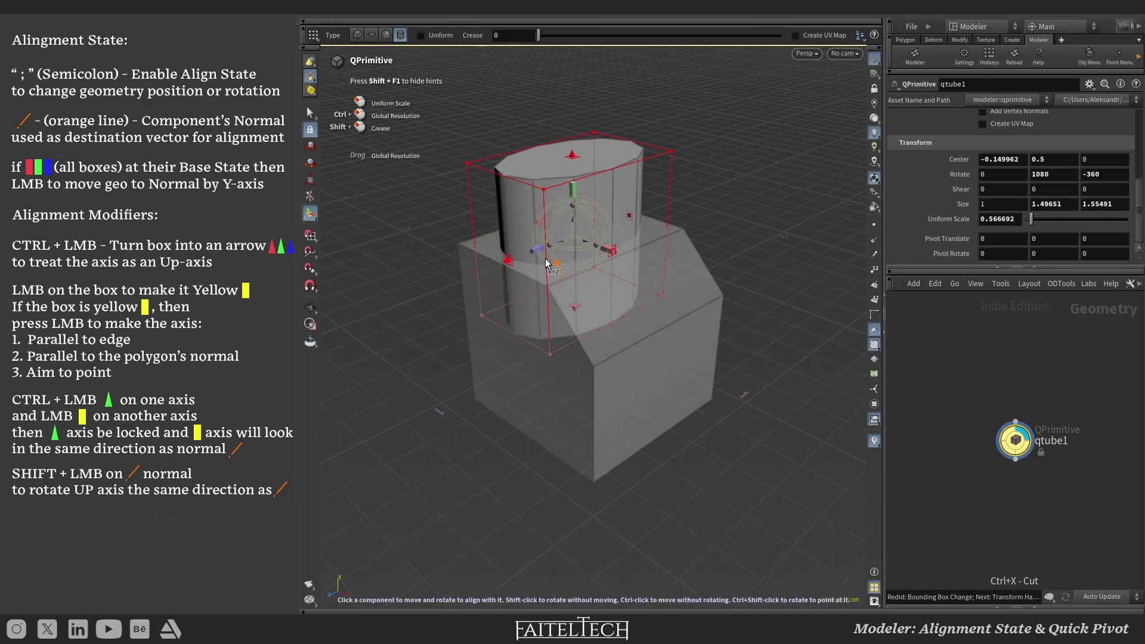
left_click(662, 392)
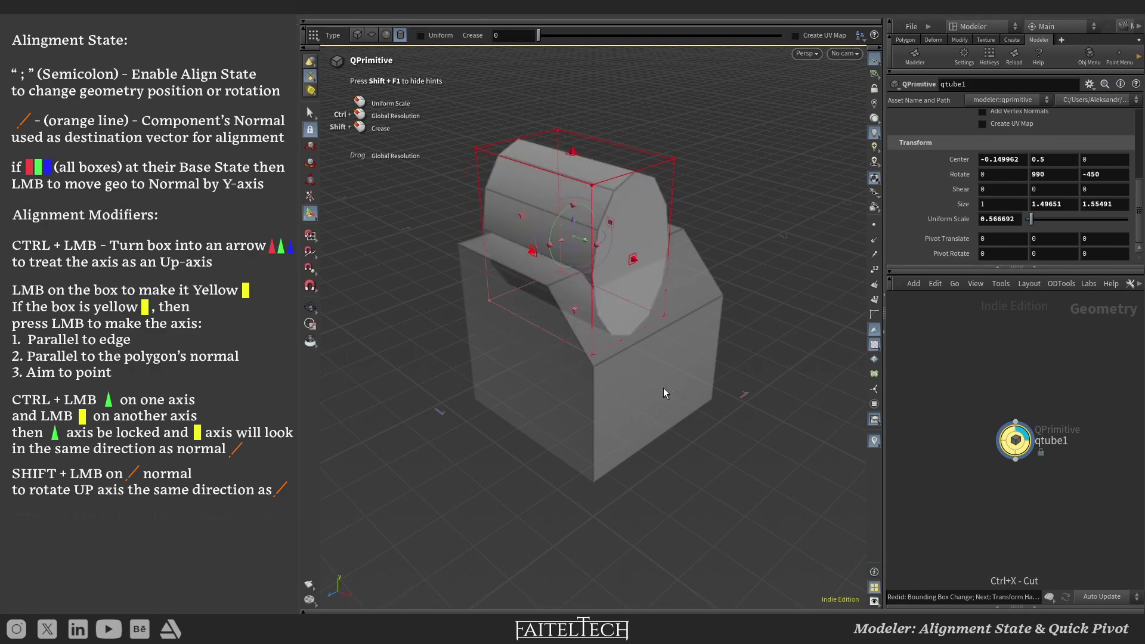
key("semicolon")
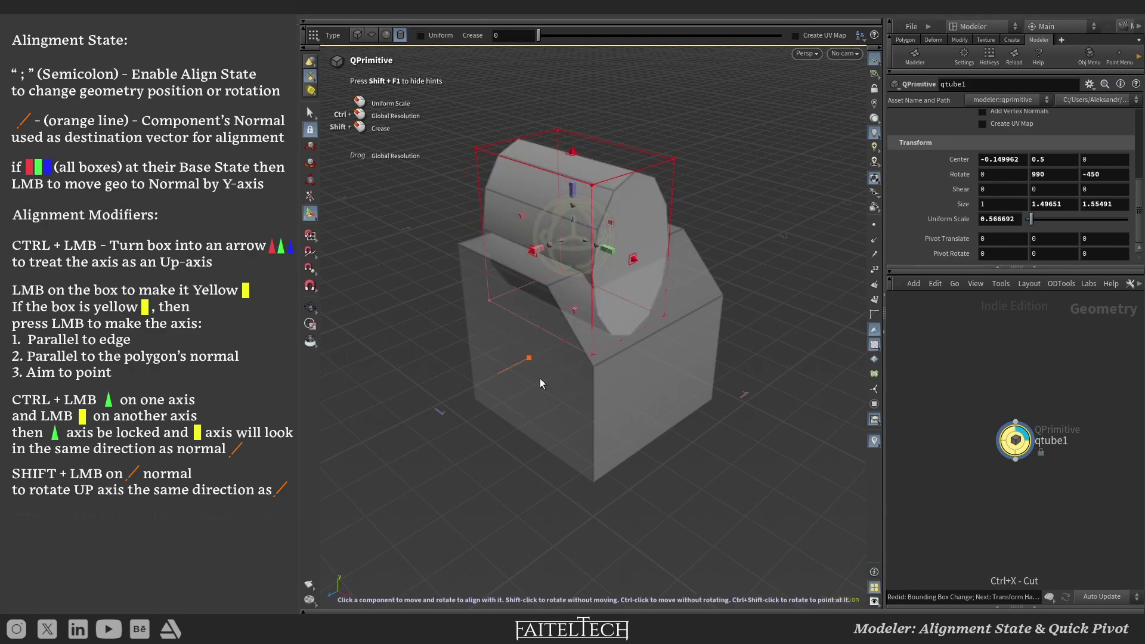
left_click(524, 371)
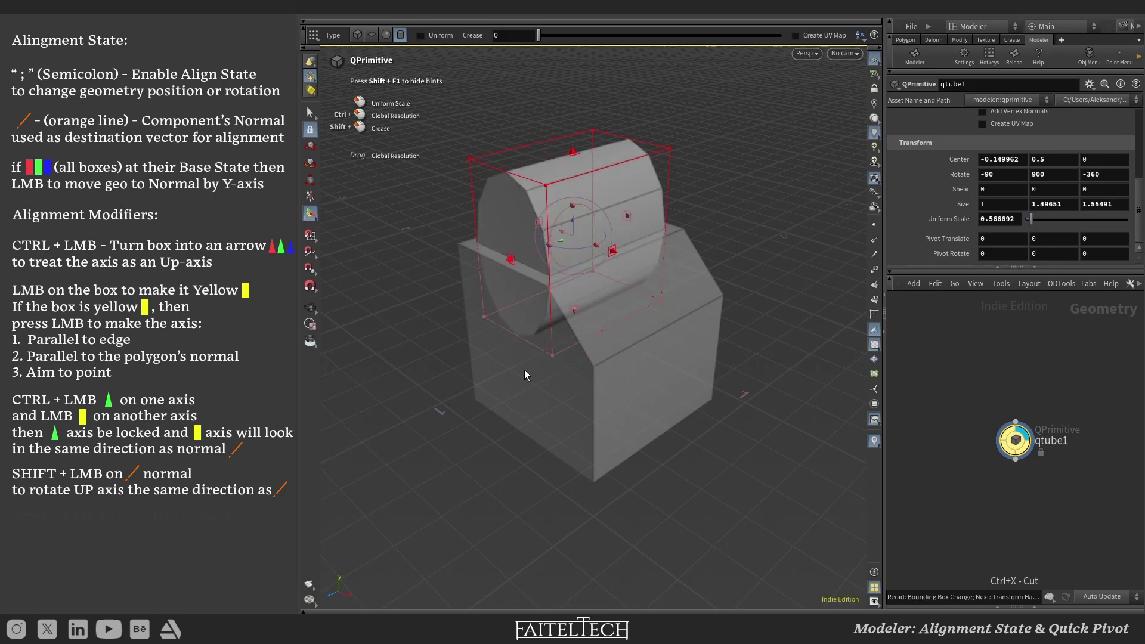
key("semicolon")
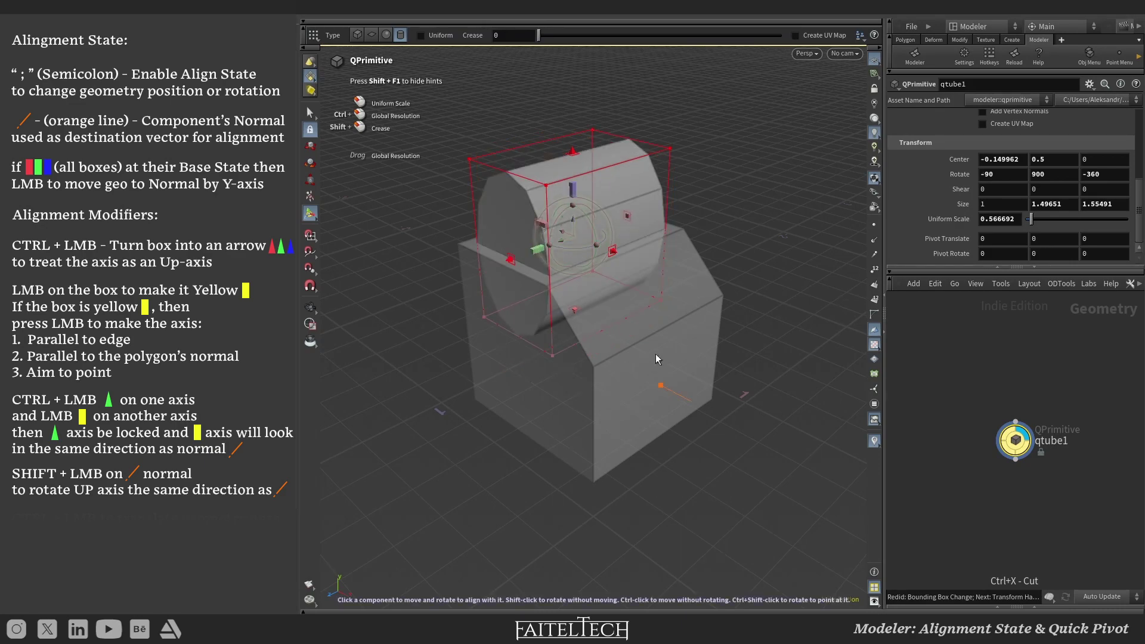
left_click(726, 302)
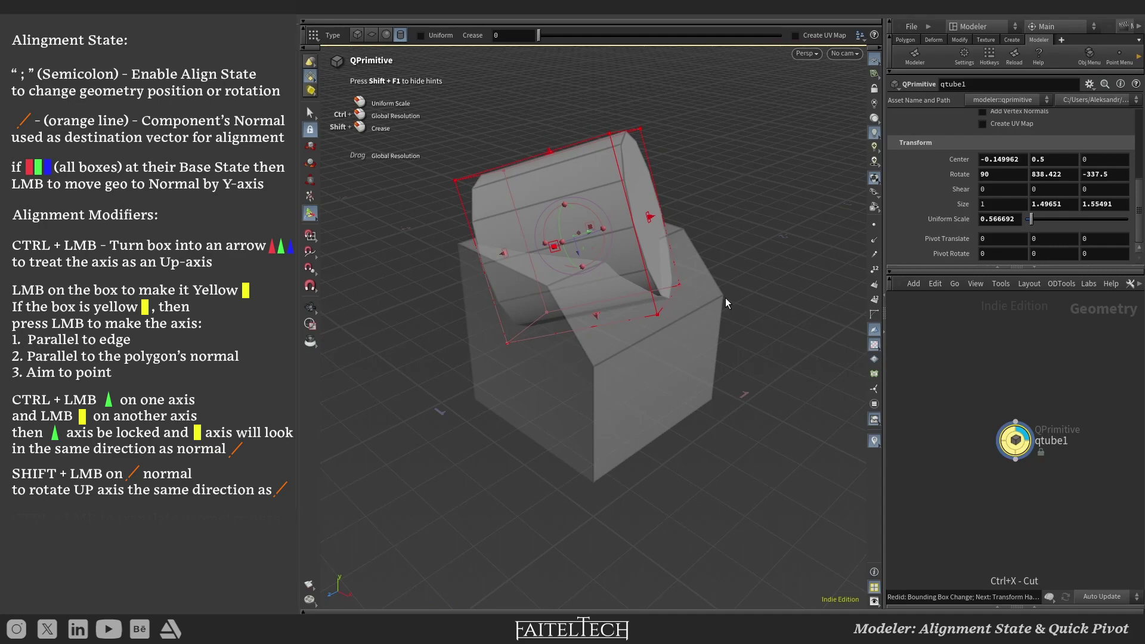
Step: Move the tube from the front face to upright on the top face (rotation 180, 540, -180)
key("semicolon")
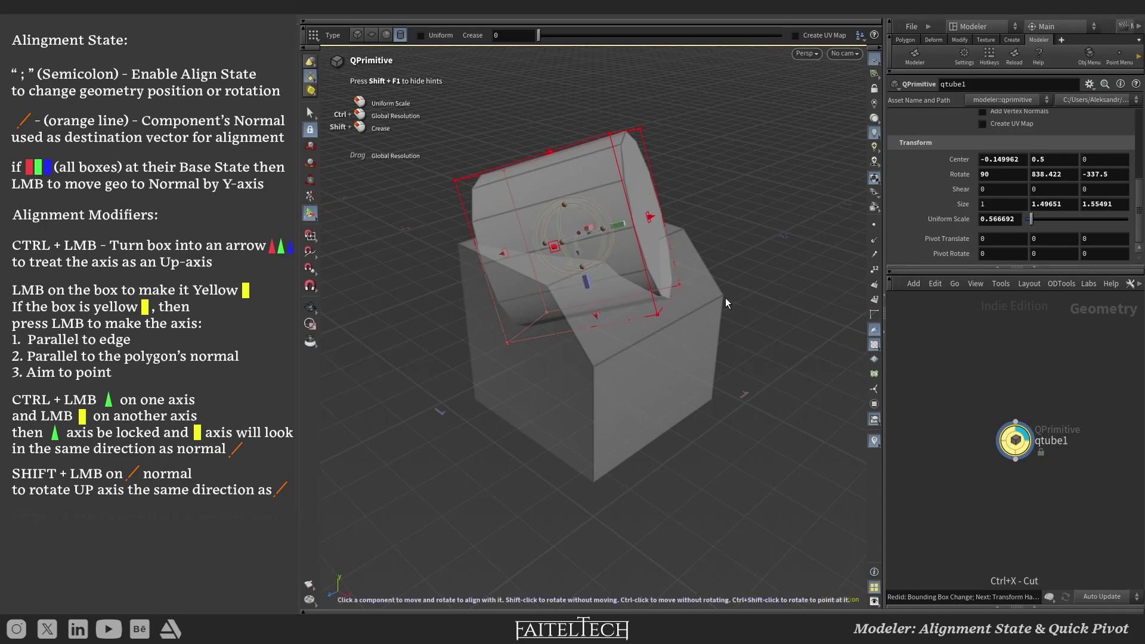
left_click(711, 403)
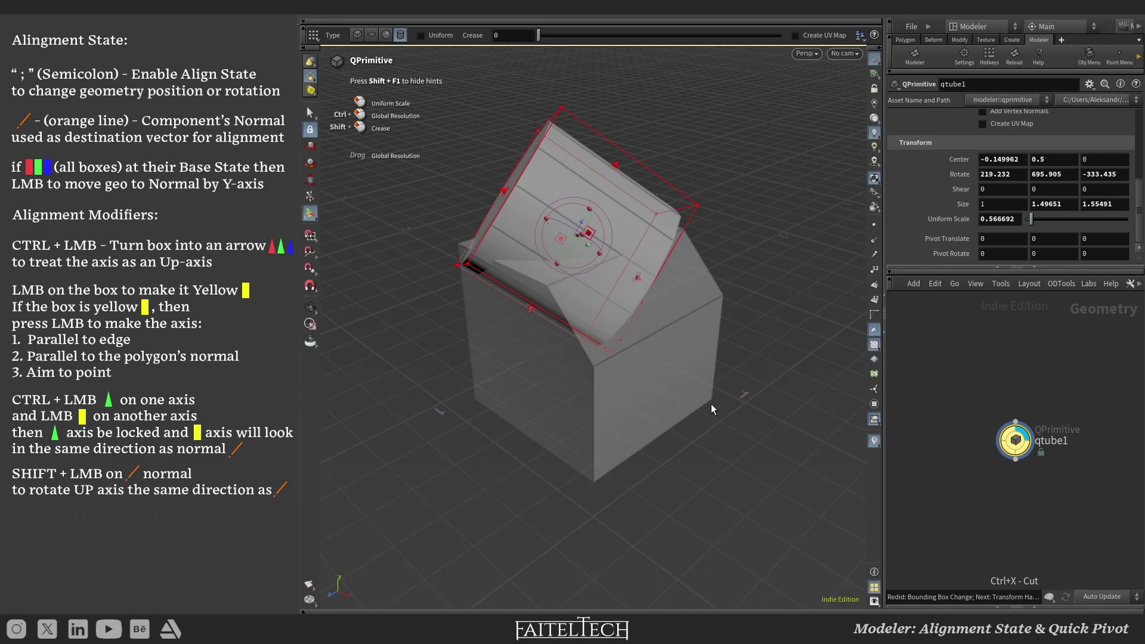
key("semicolon")
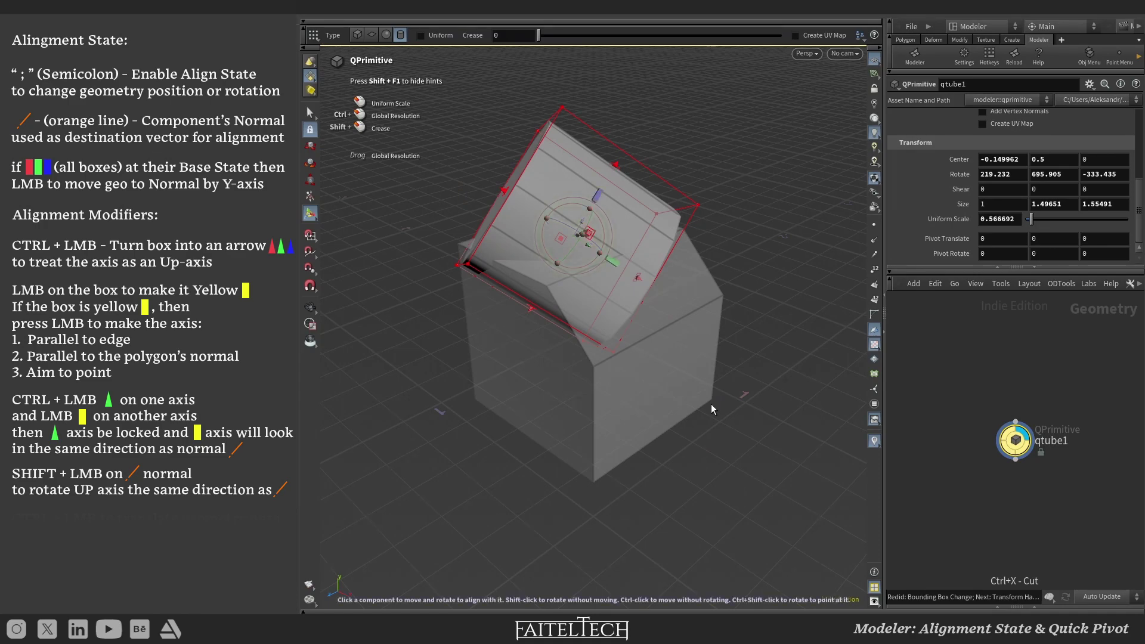
left_click(646, 374)
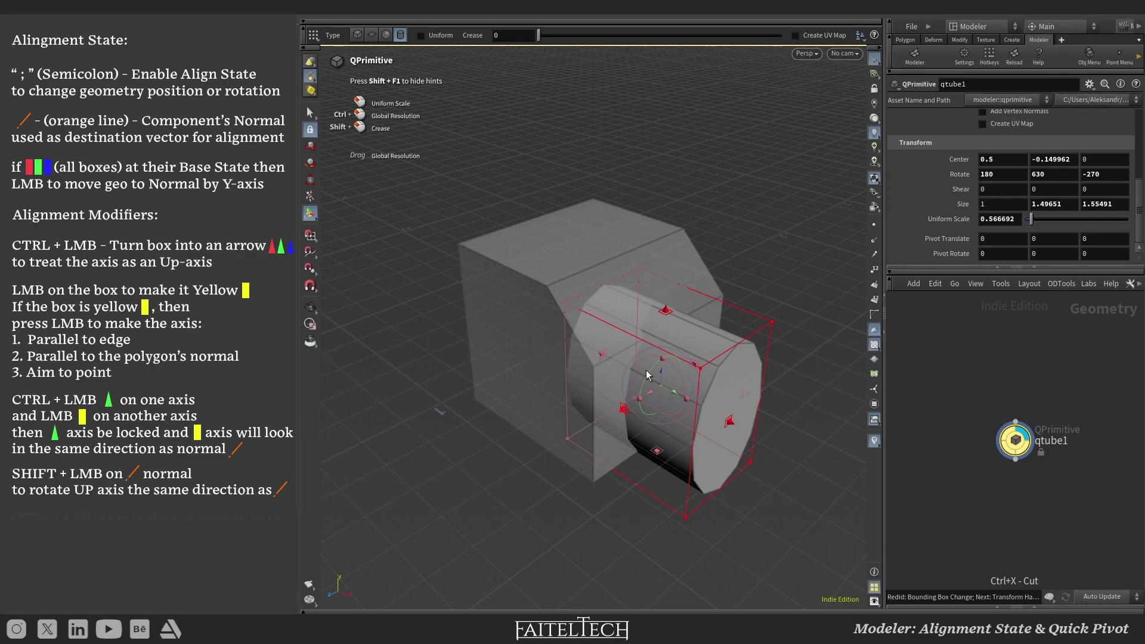
key("semicolon")
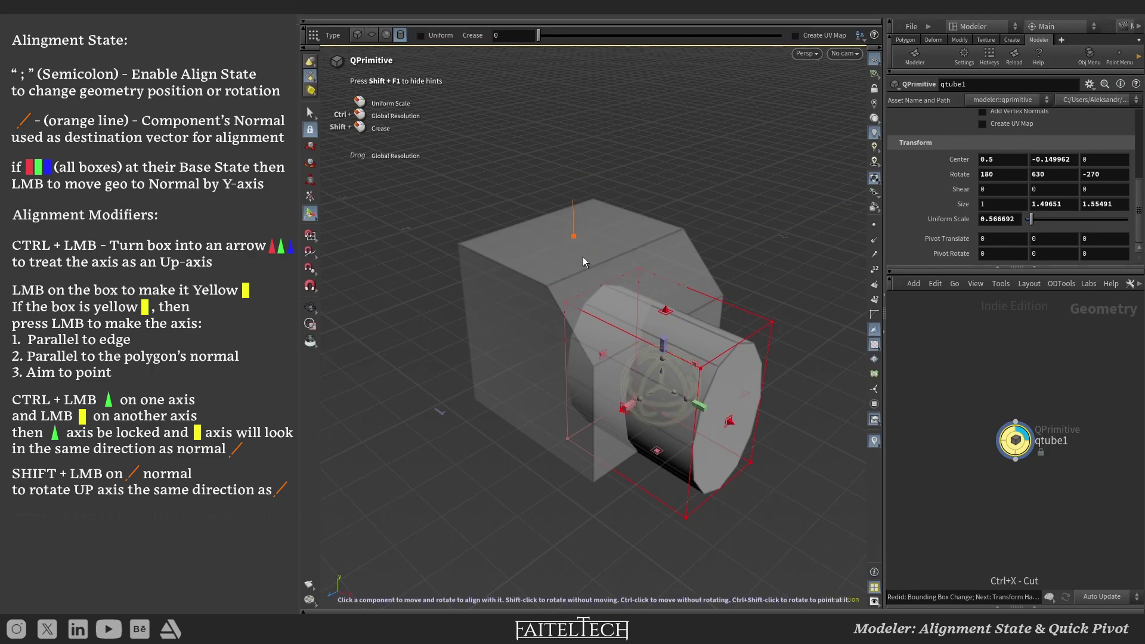
left_click(582, 257)
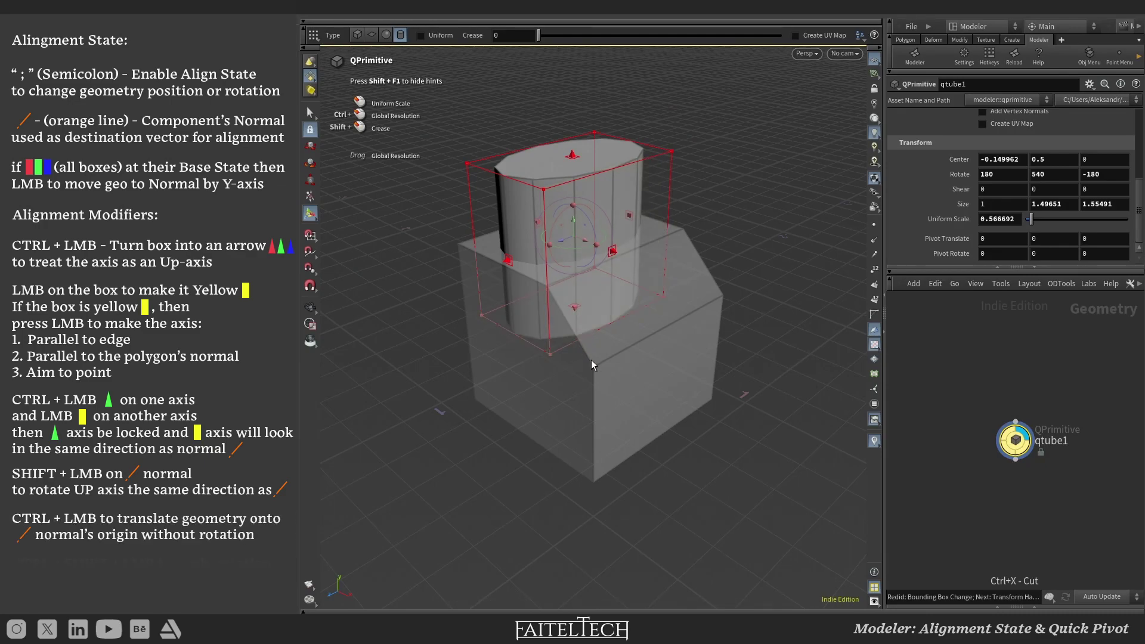
key("semicolon")
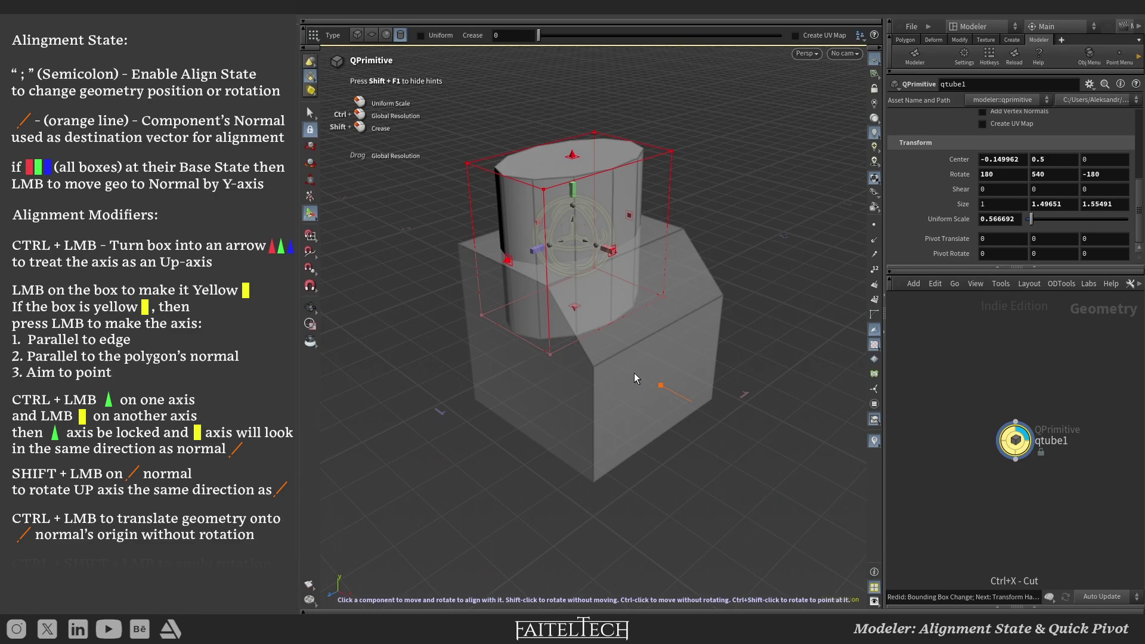
left_click(651, 392)
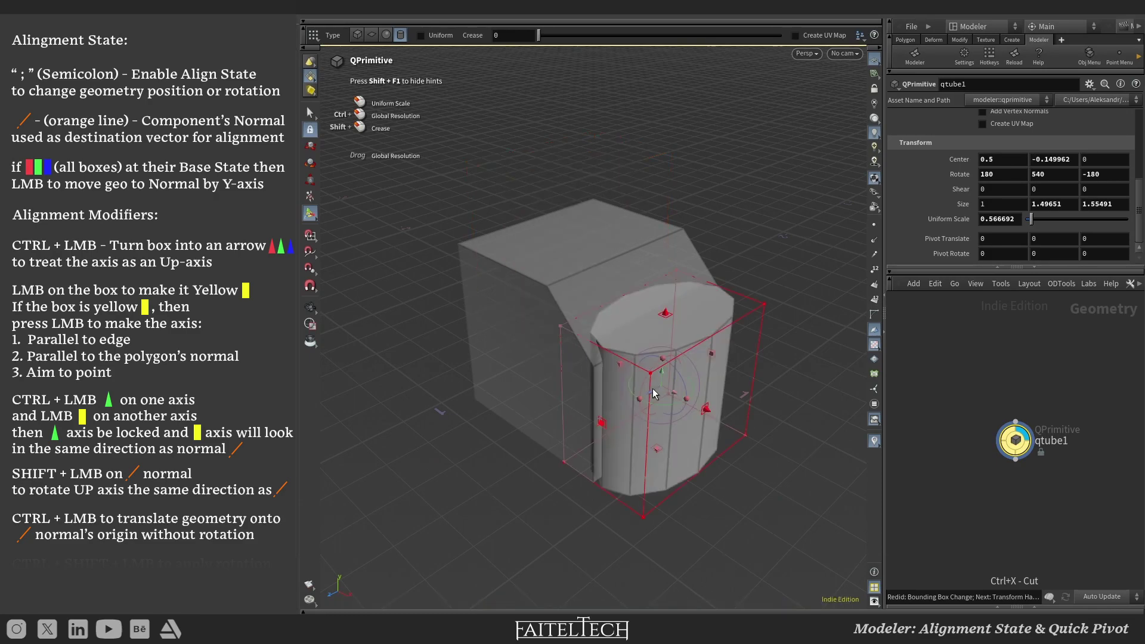
key("semicolon")
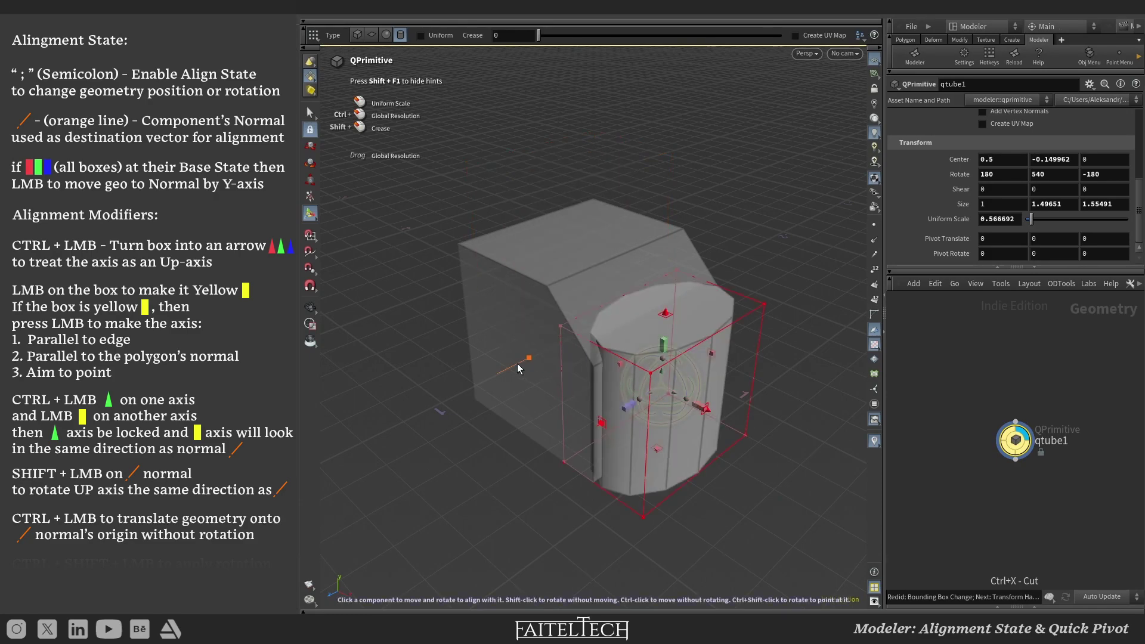
left_click(518, 367)
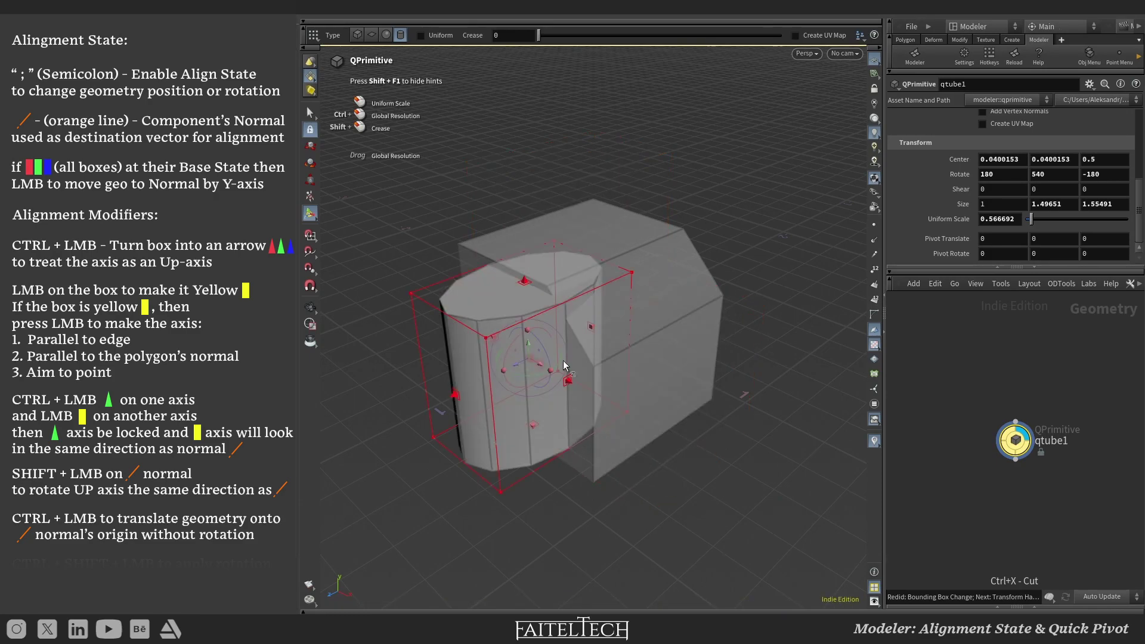
left_click(660, 289)
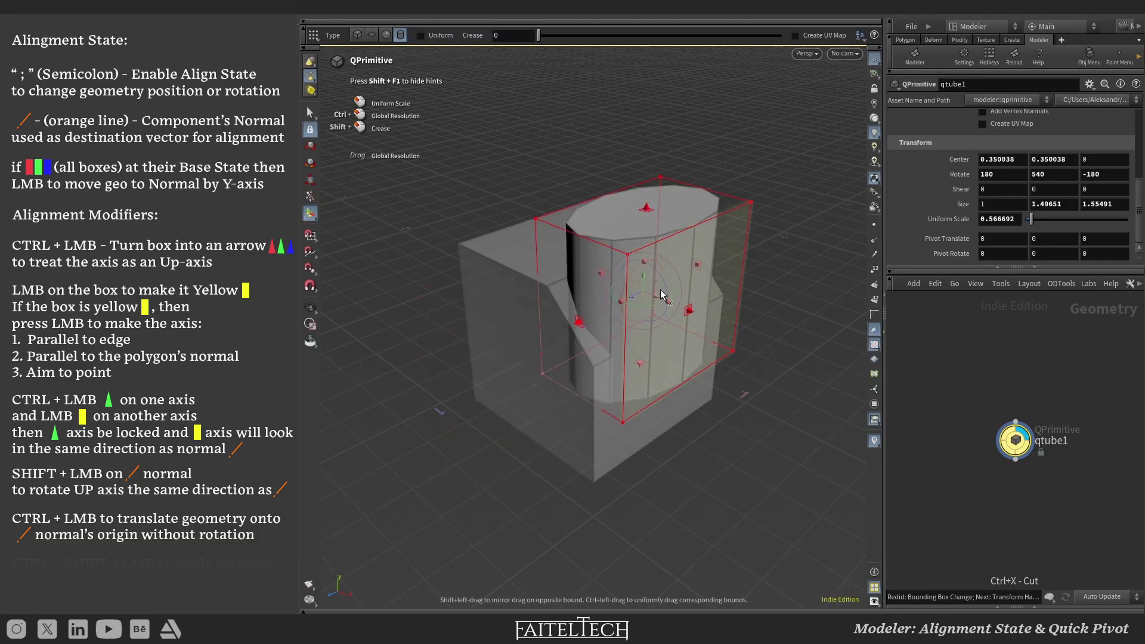
key("semicolon")
left_click(554, 243)
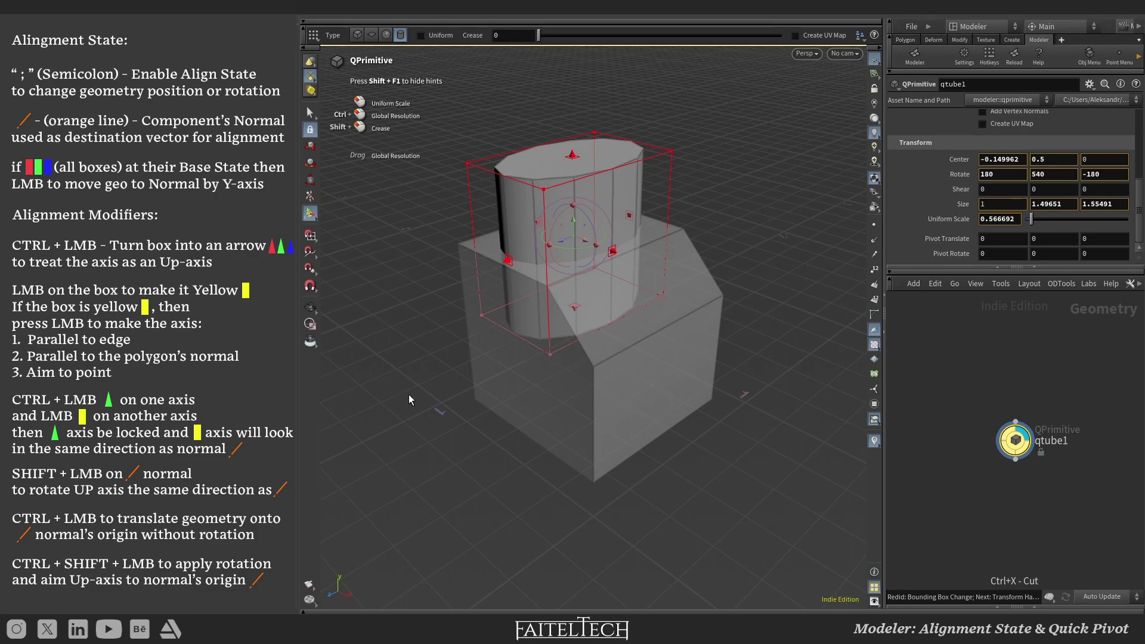
key("semicolon")
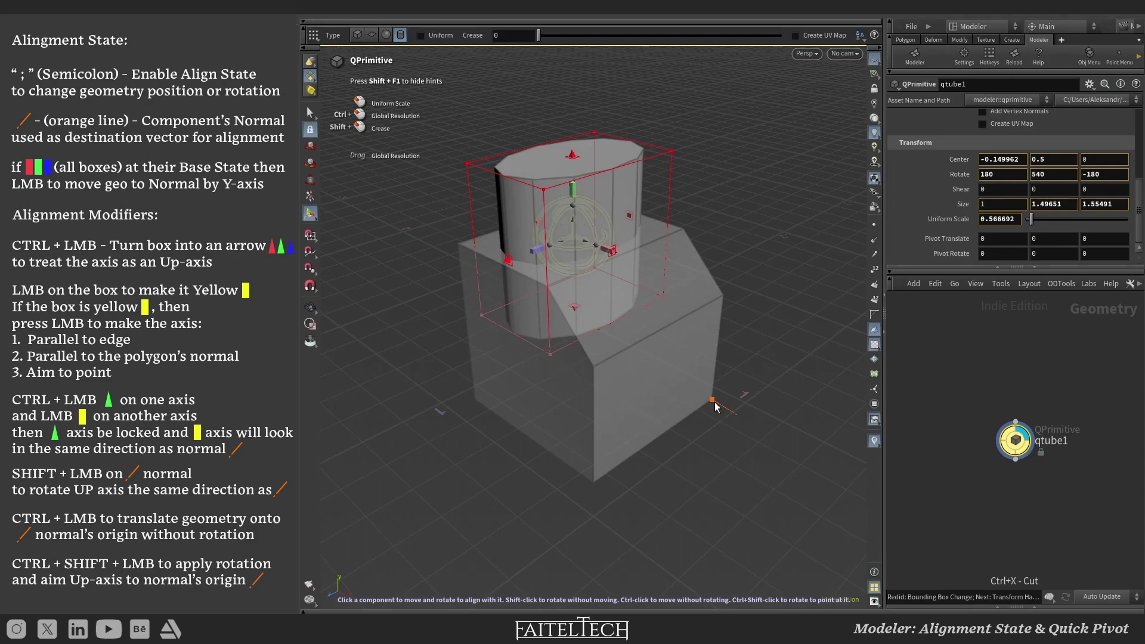
left_click(715, 405, "shift")
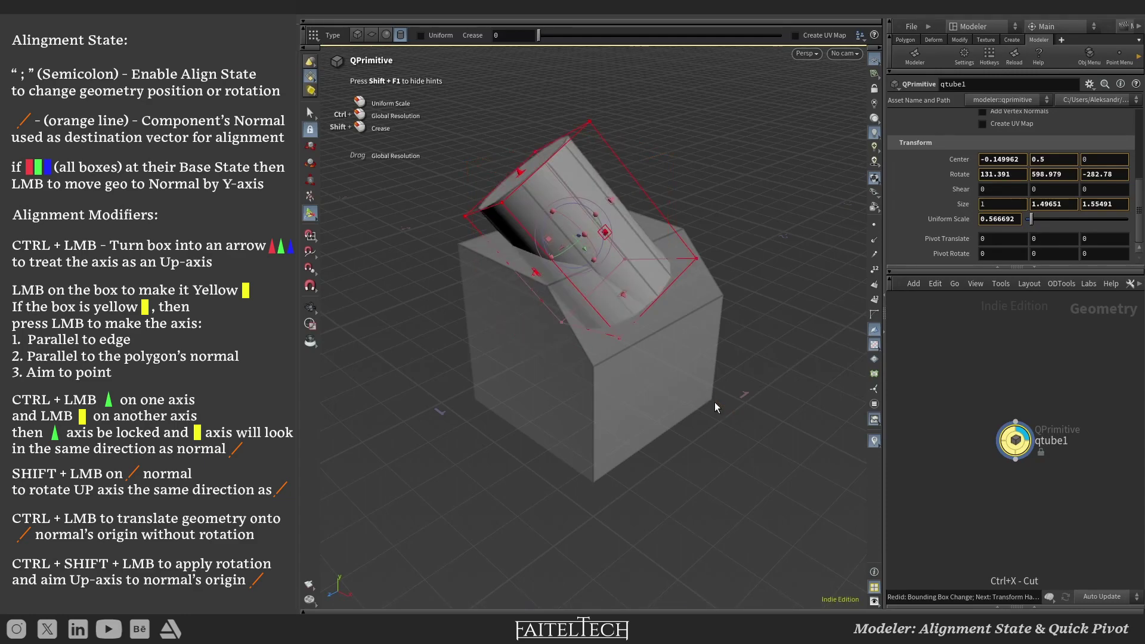
key("semicolon")
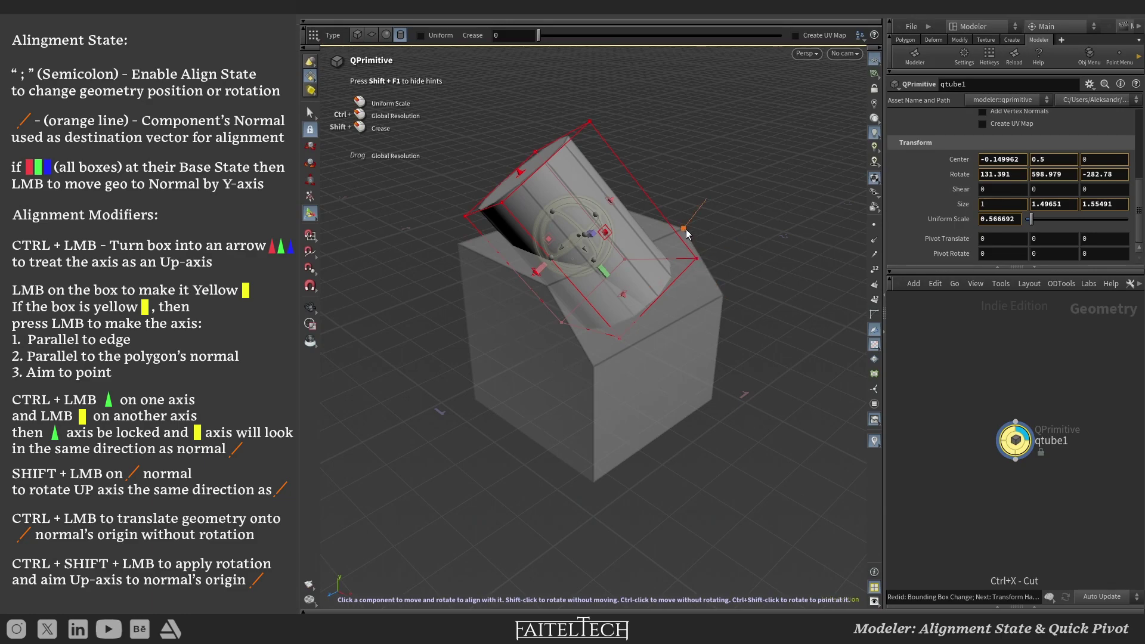
left_click(684, 230, "ctrl+shift")
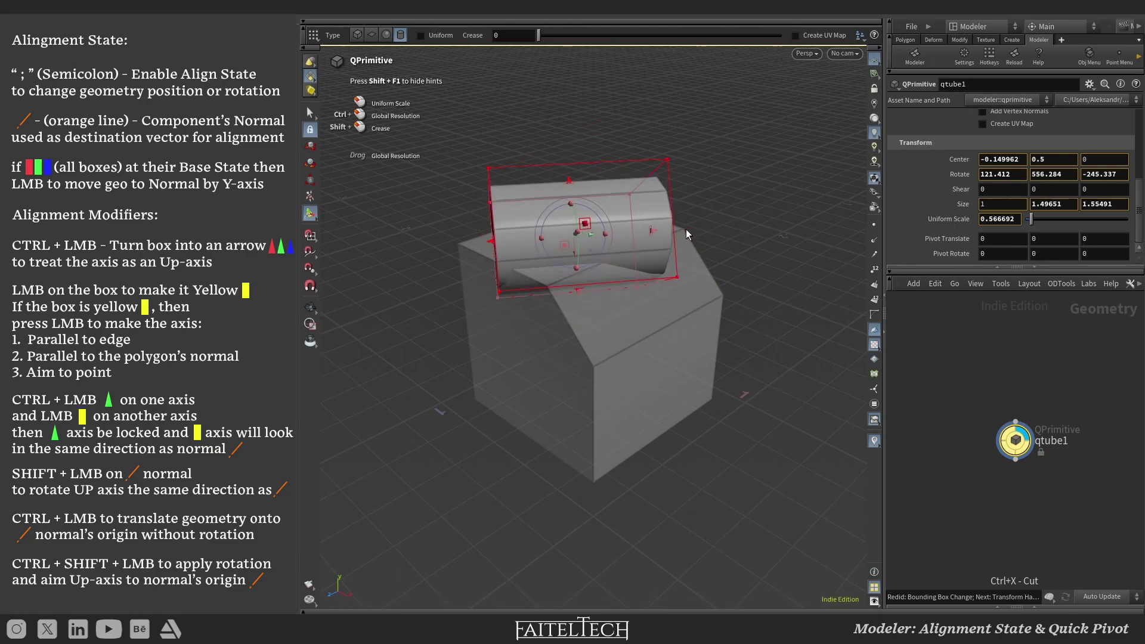
key("semicolon")
left_click(629, 299, "ctrl+shift")
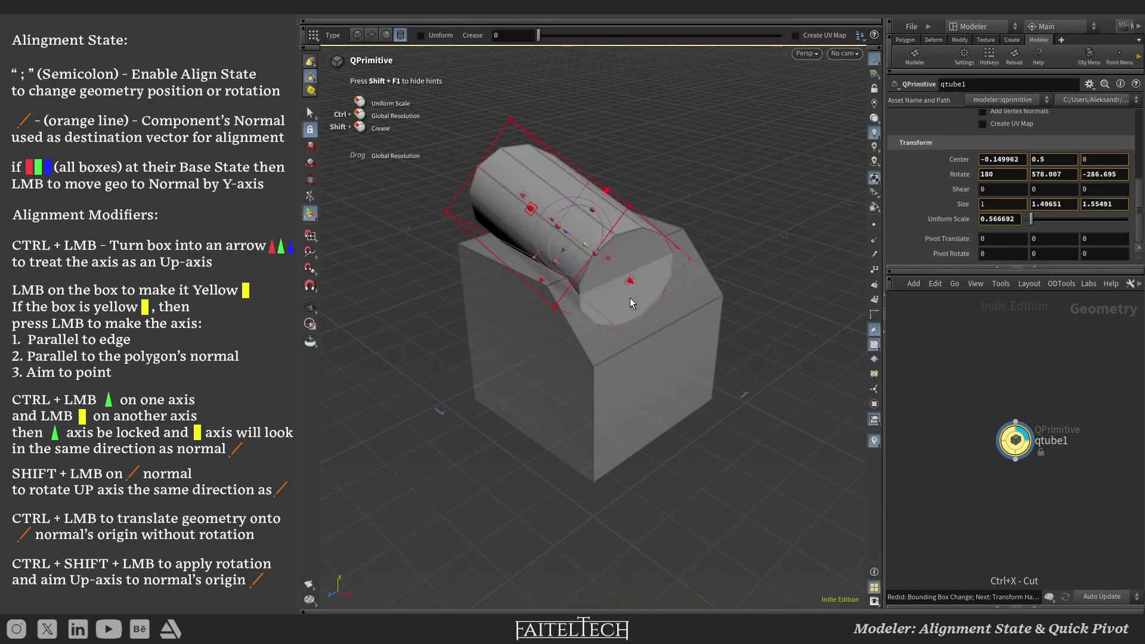
key("semicolon")
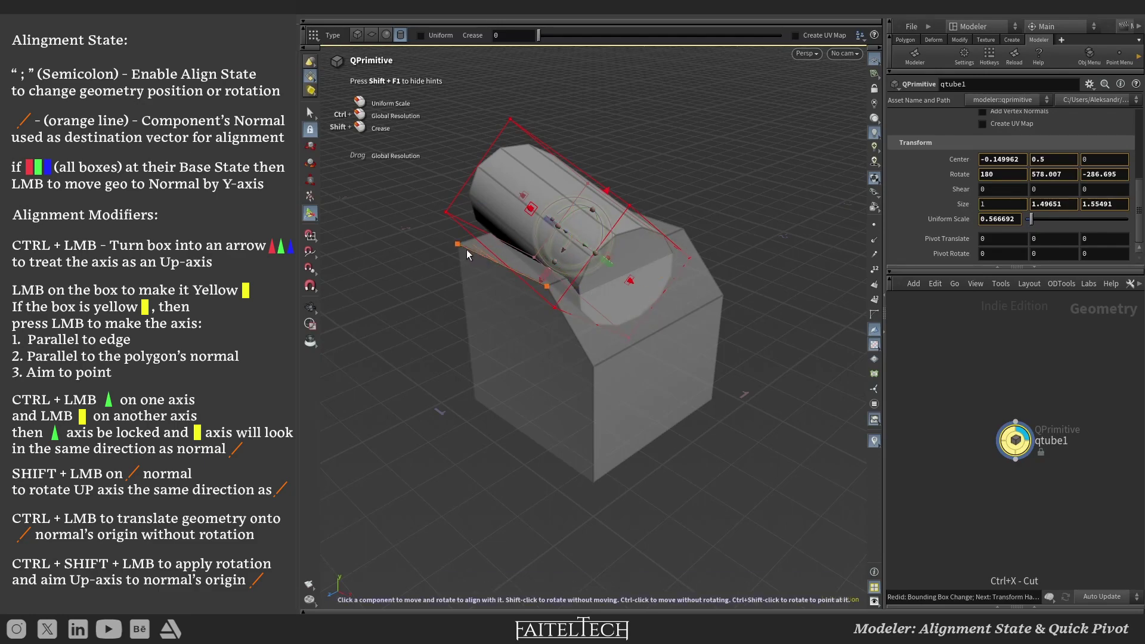
left_click(453, 245, "ctrl+shift")
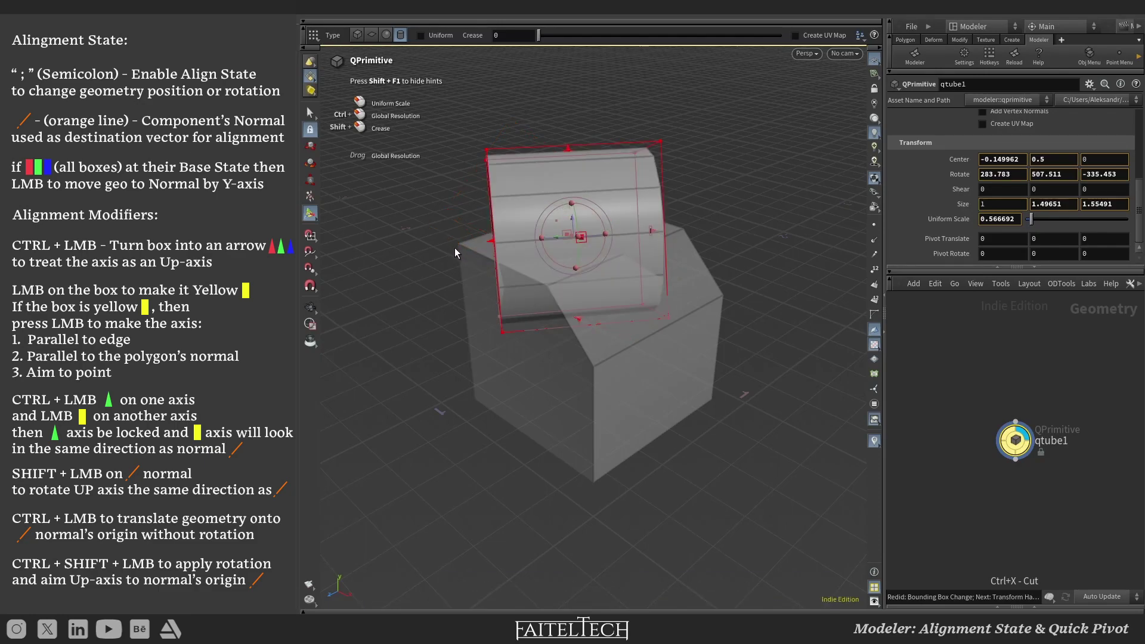
key("semicolon")
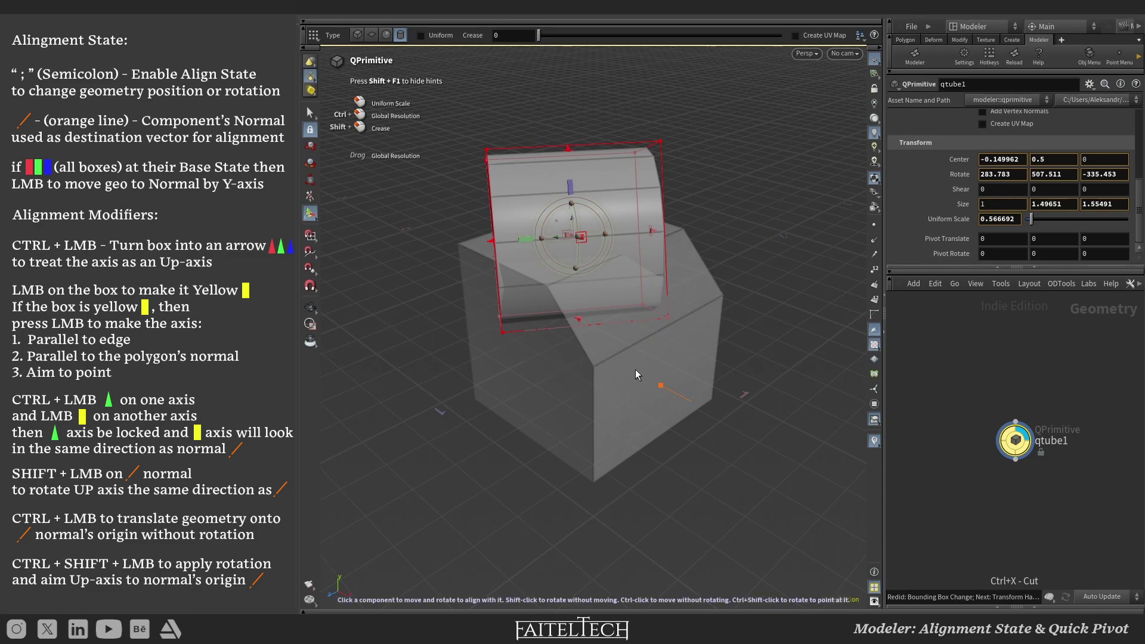
left_click(647, 383)
key("semicolon")
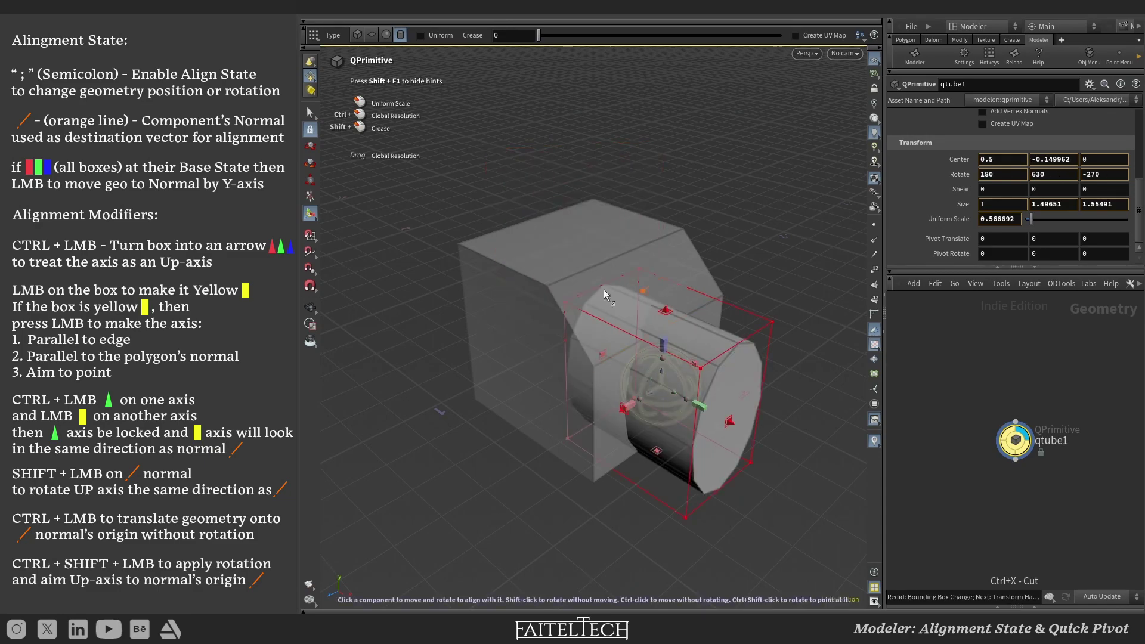
left_click(569, 232)
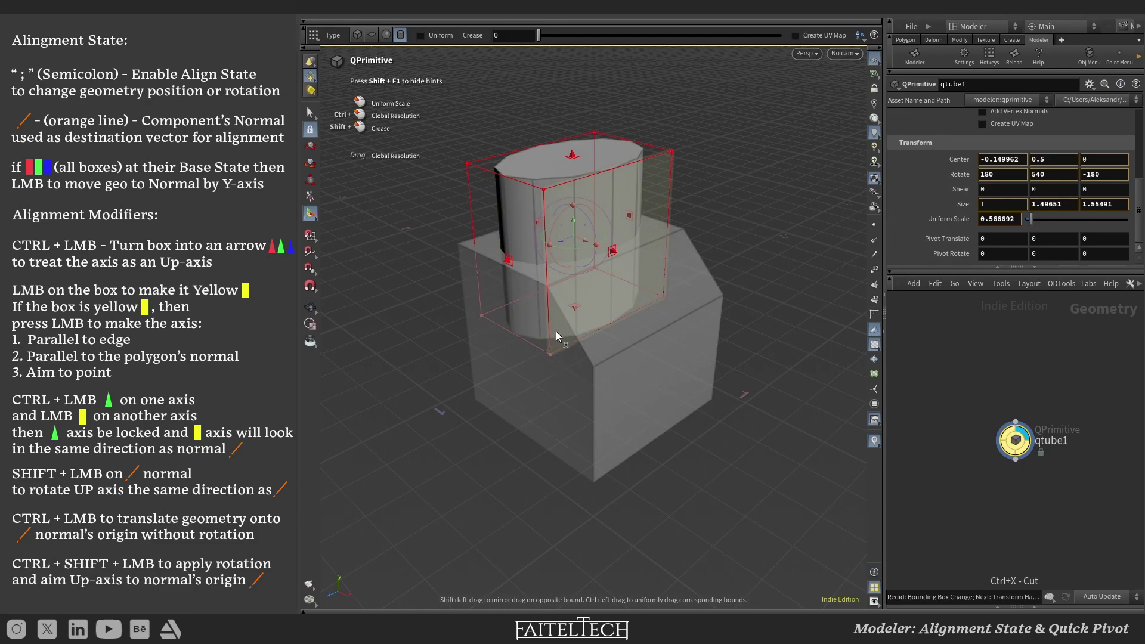
Step: Snap the tube's bottom bounding-box handle to the box top, shortening it to about 0.75
key("Escape")
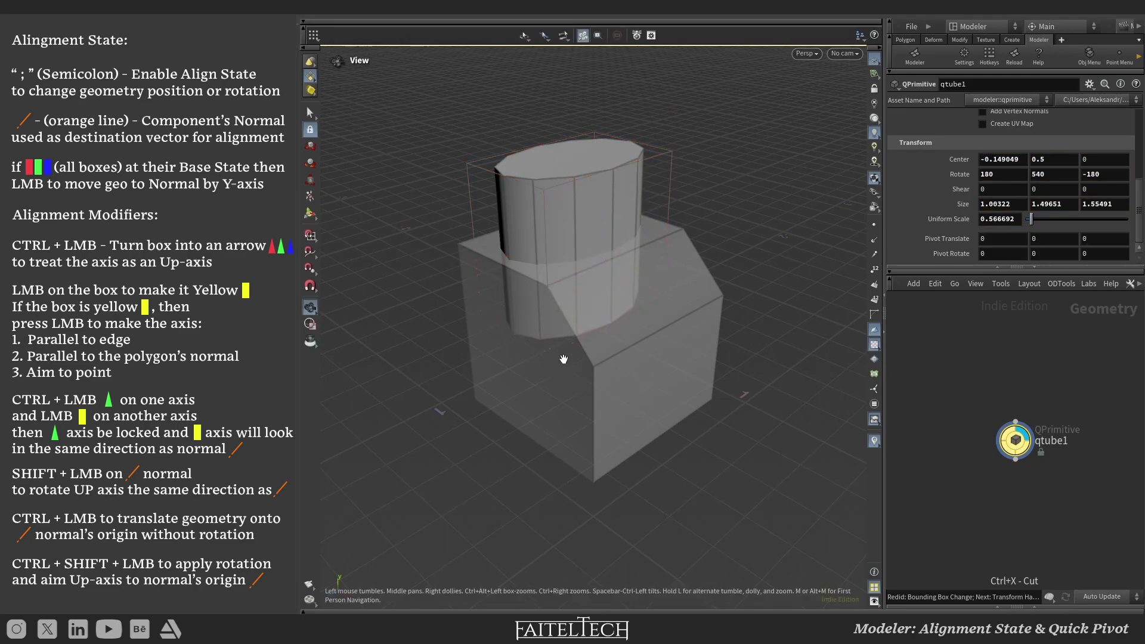
left_click_drag(564, 360, 550, 307)
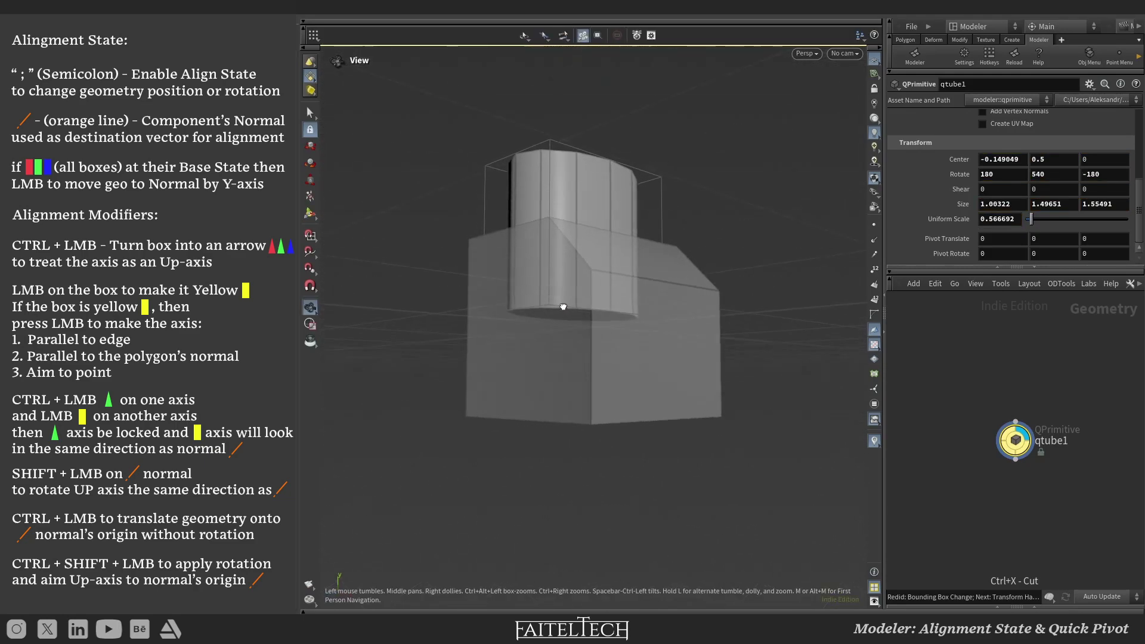
key("Return")
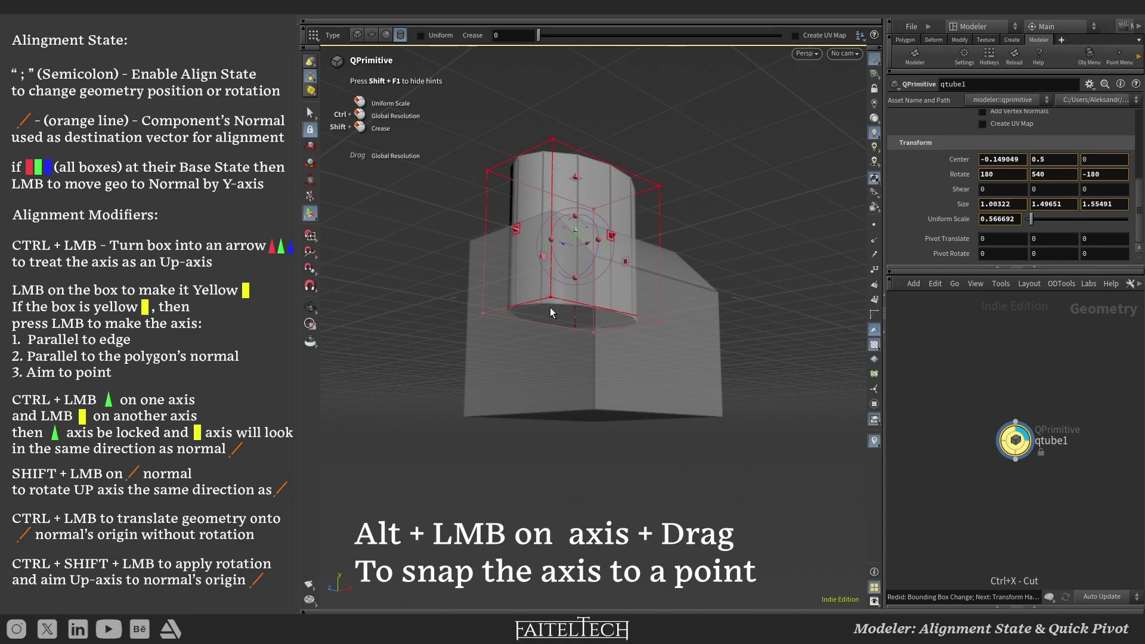
left_click_drag(550, 307, 554, 277)
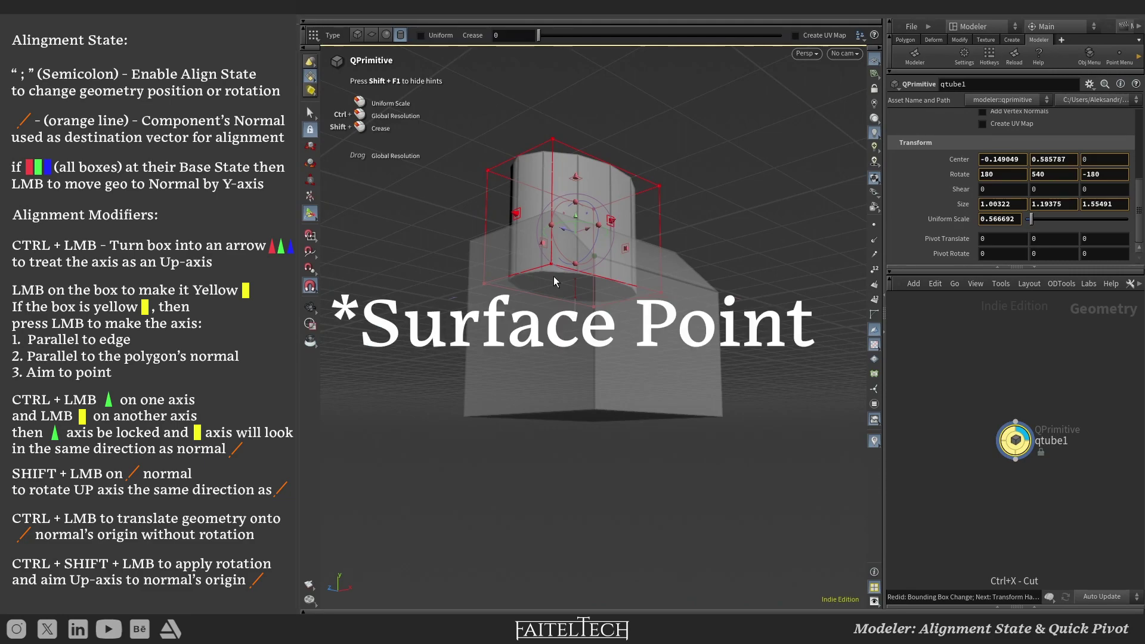
left_click_drag(554, 276, 554, 220)
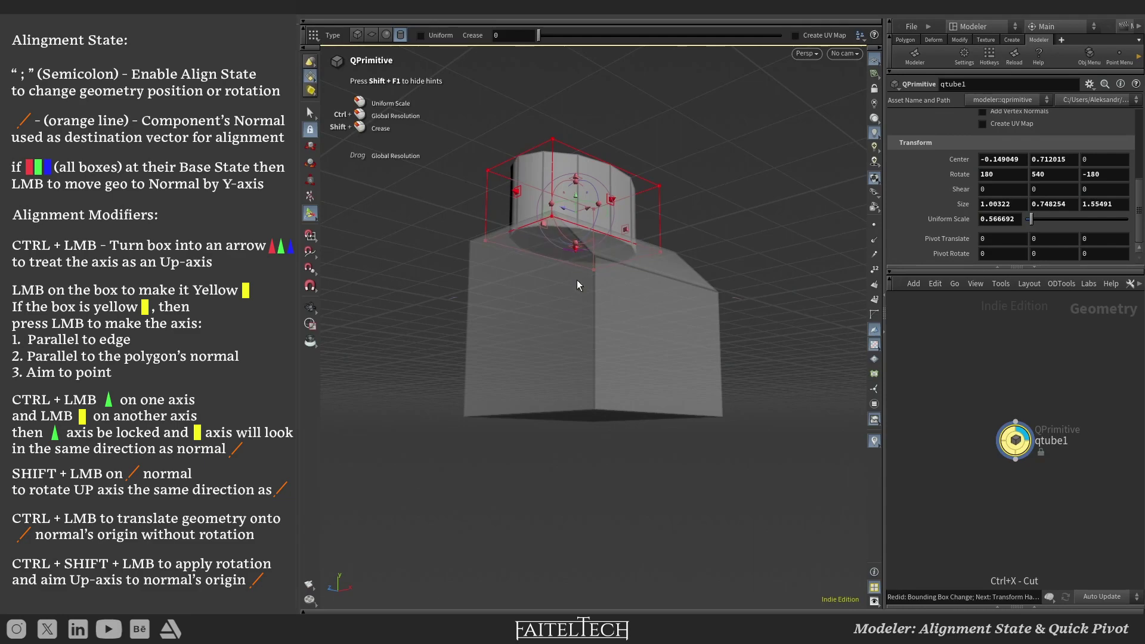
key("Escape")
left_click_drag(557, 295, 557, 369)
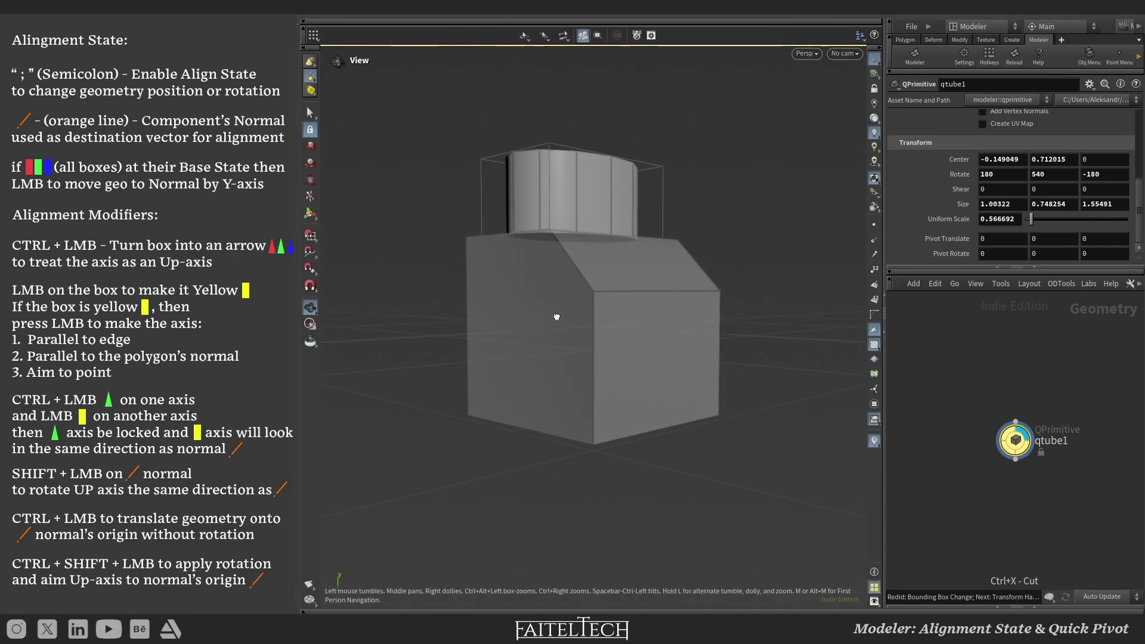
Step: Try redoing the bounding-box change to restore Size Y 1.49651; the tube stays shortened
key("Return")
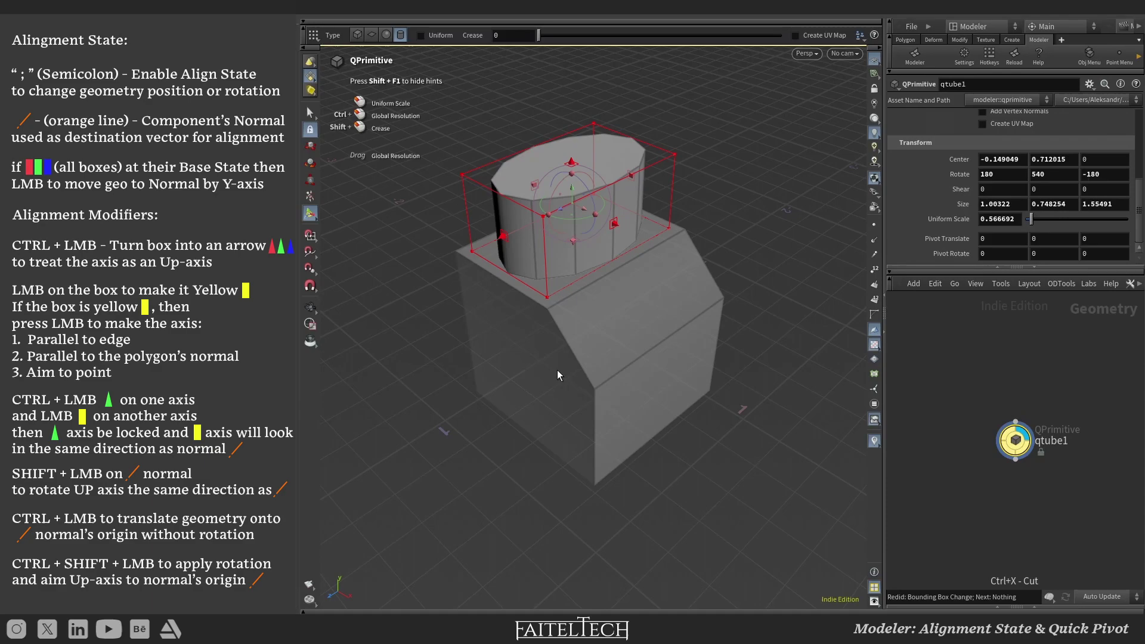
key("ctrl+shift+z")
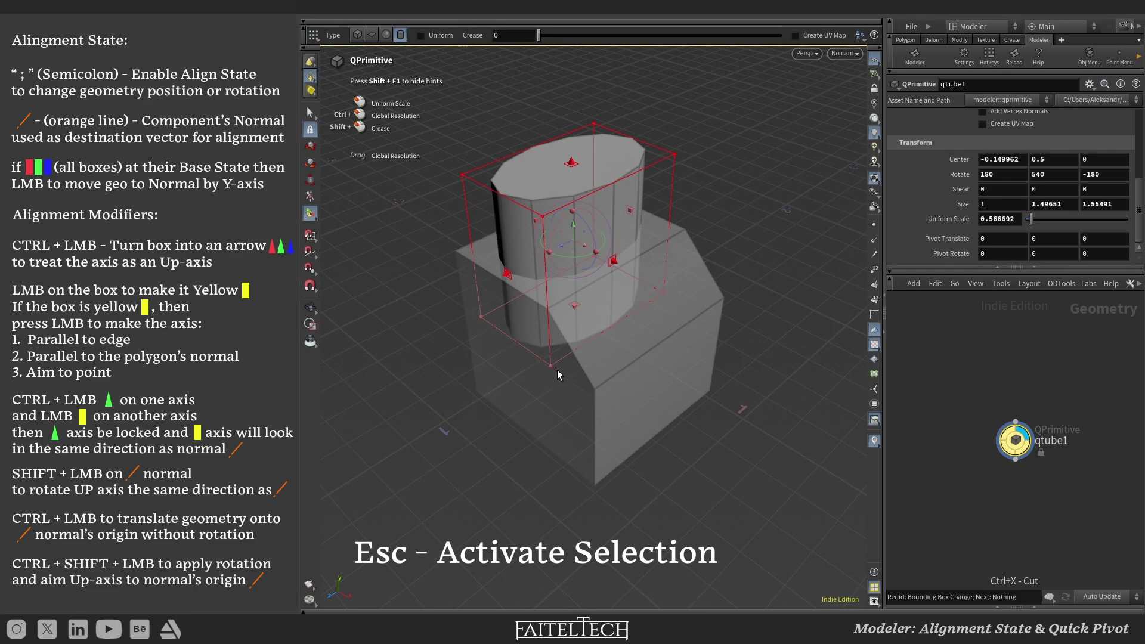
Step: Lower the tube's pivot, then translate the tube about 0.42 up its Y axis (edit1)
key("Escape")
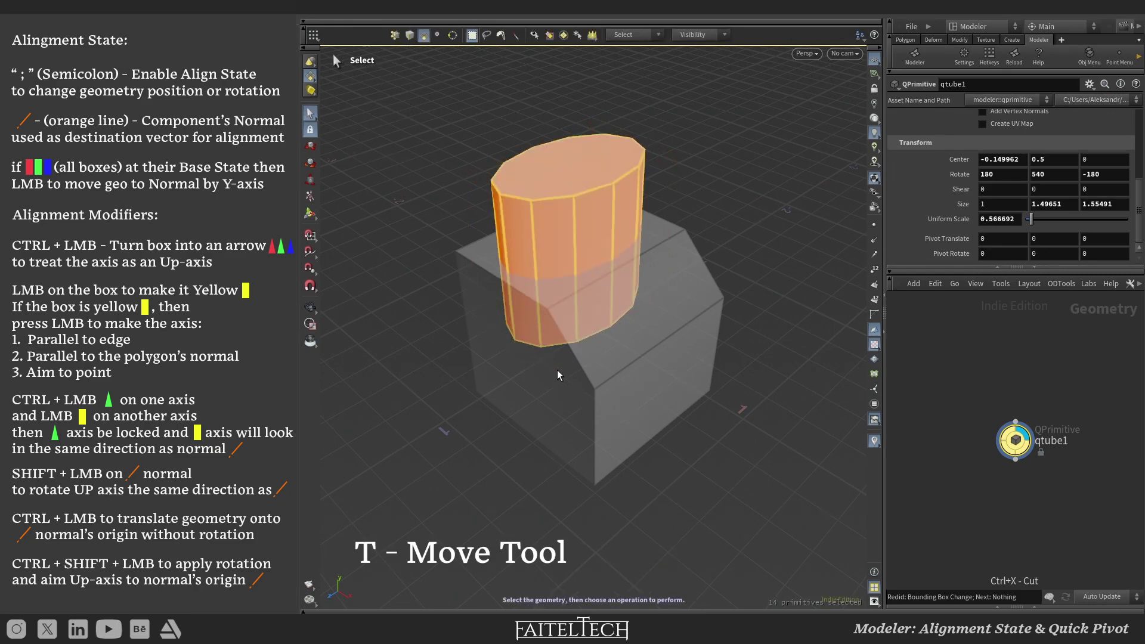
key("t")
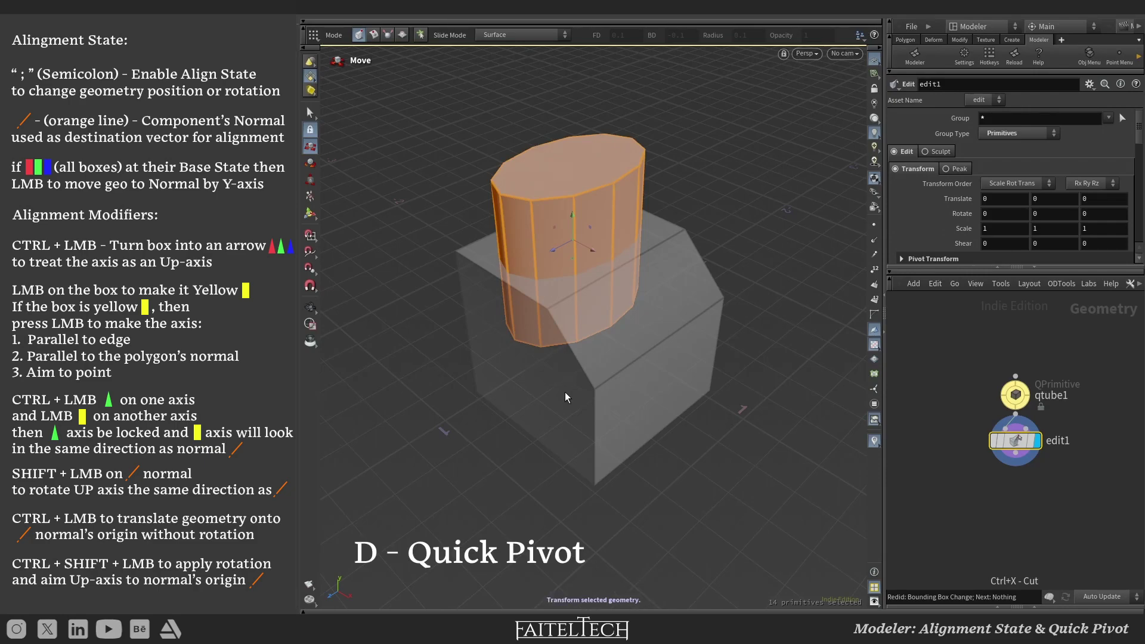
key("d")
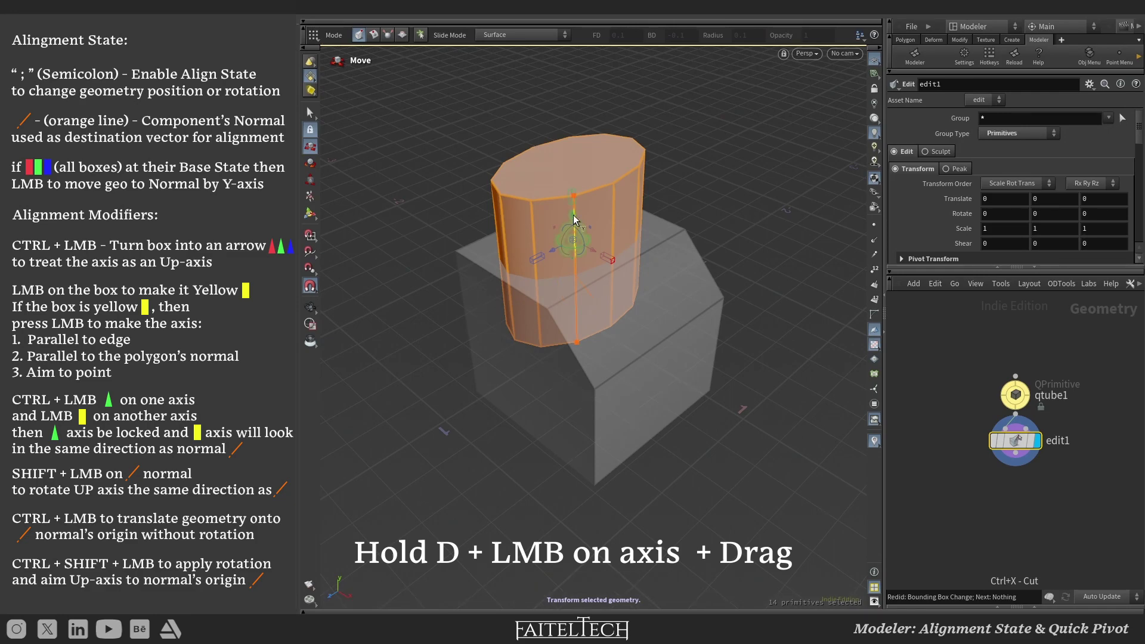
left_click_drag(573, 215, 570, 340)
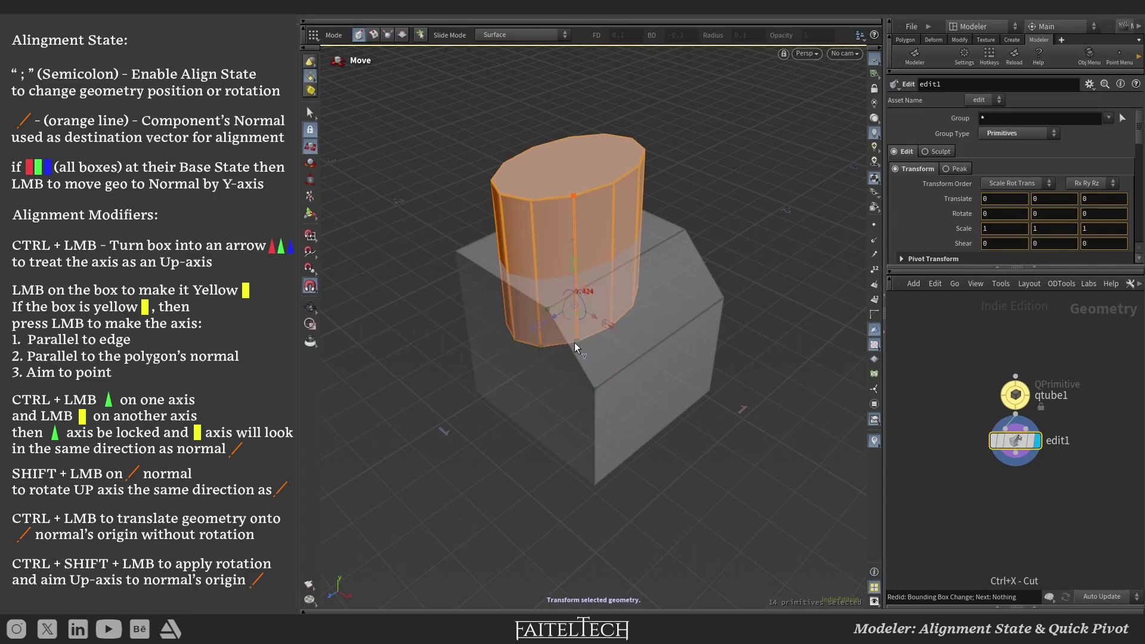
key("d")
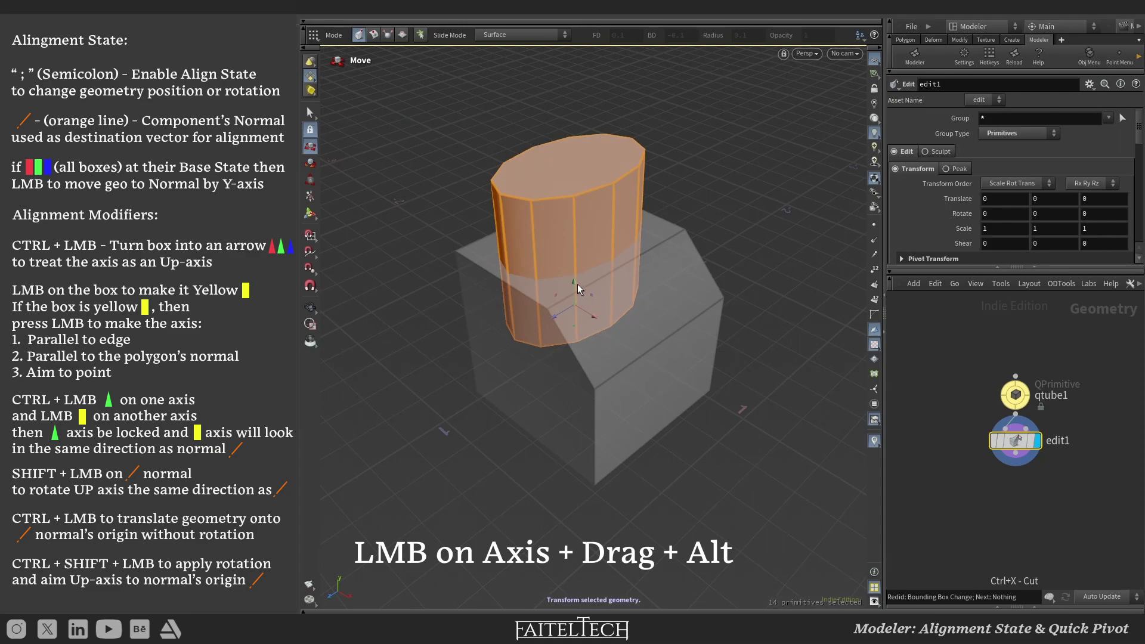
mouse_move(575, 283)
left_mouse_down()
mouse_move(581, 257)
mouse_move(544, 308)
left_mouse_up()
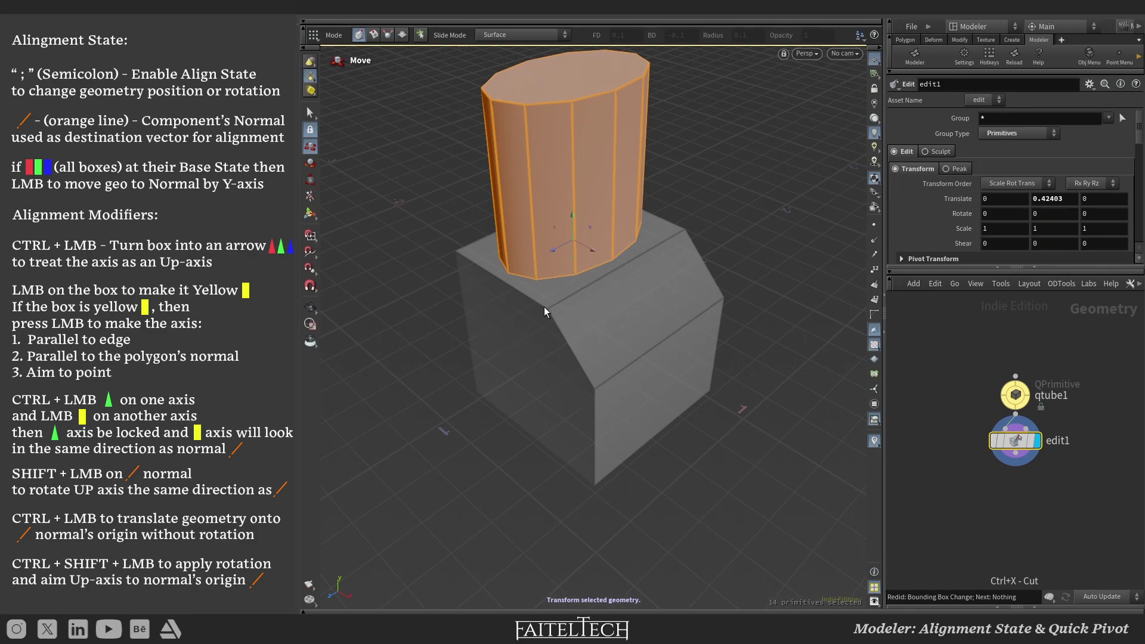
Step: Snap the tube to the box's side, left and right faces, ending upright on top
key("semicolon")
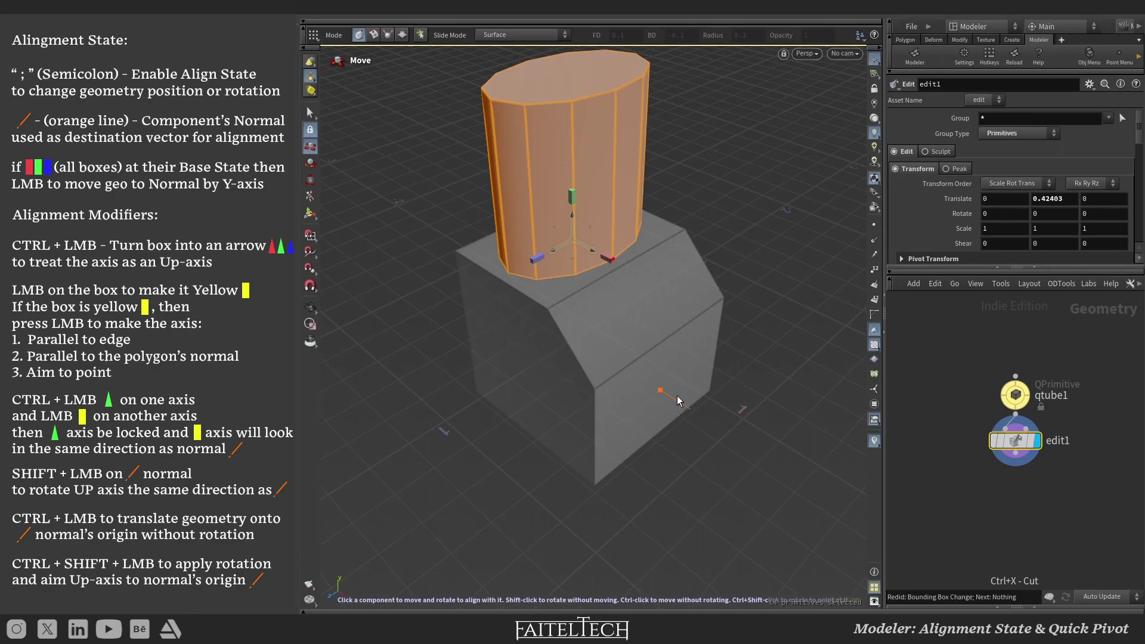
left_click(675, 398)
left_click(536, 390)
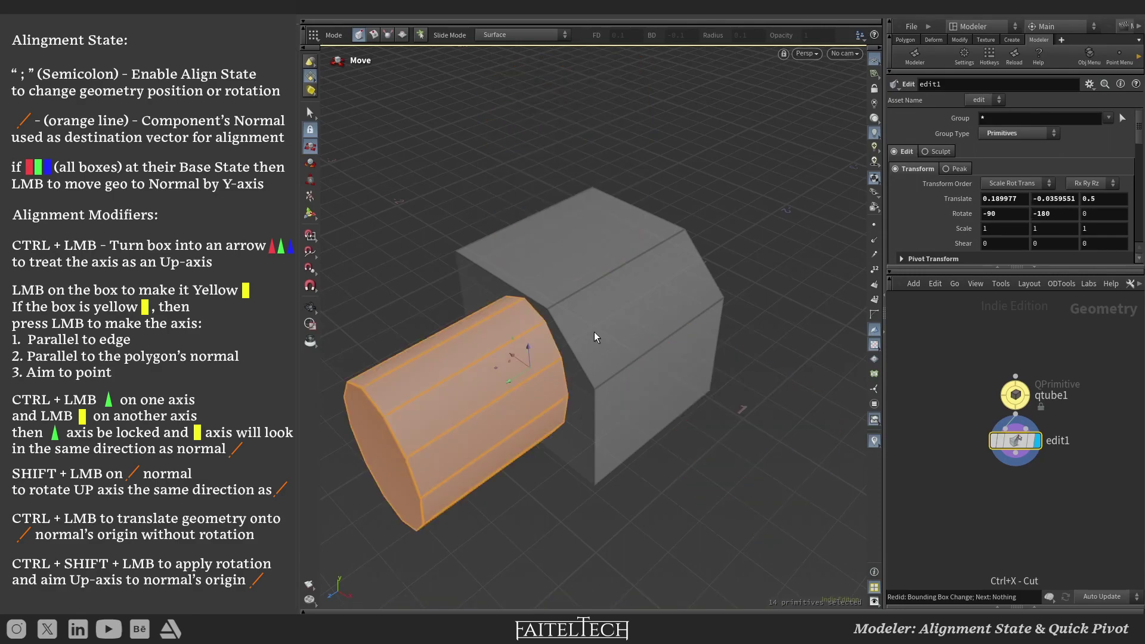
left_click(625, 309)
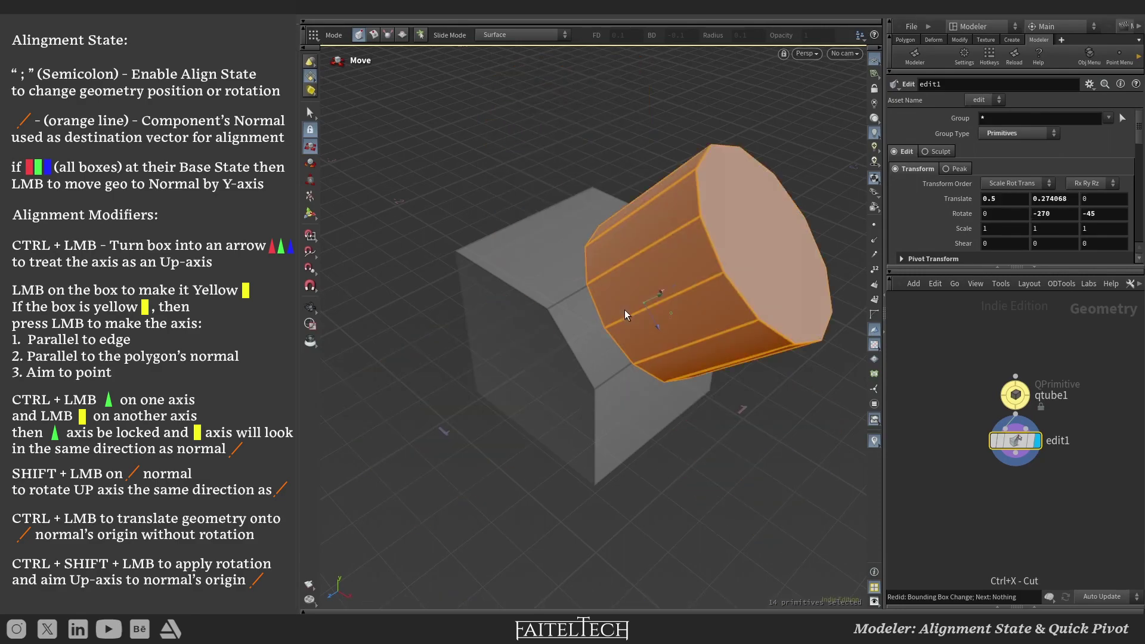
left_click(562, 250)
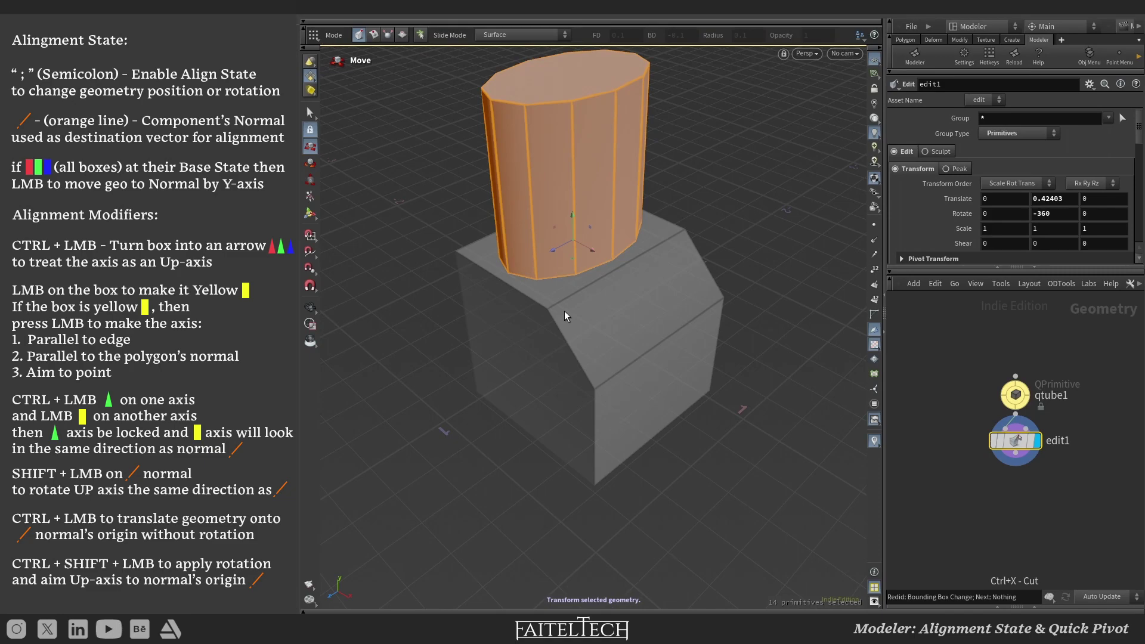
Step: Place the tube's pivot on its side, align one axis to the surface, and rotate it 180°
key("y")
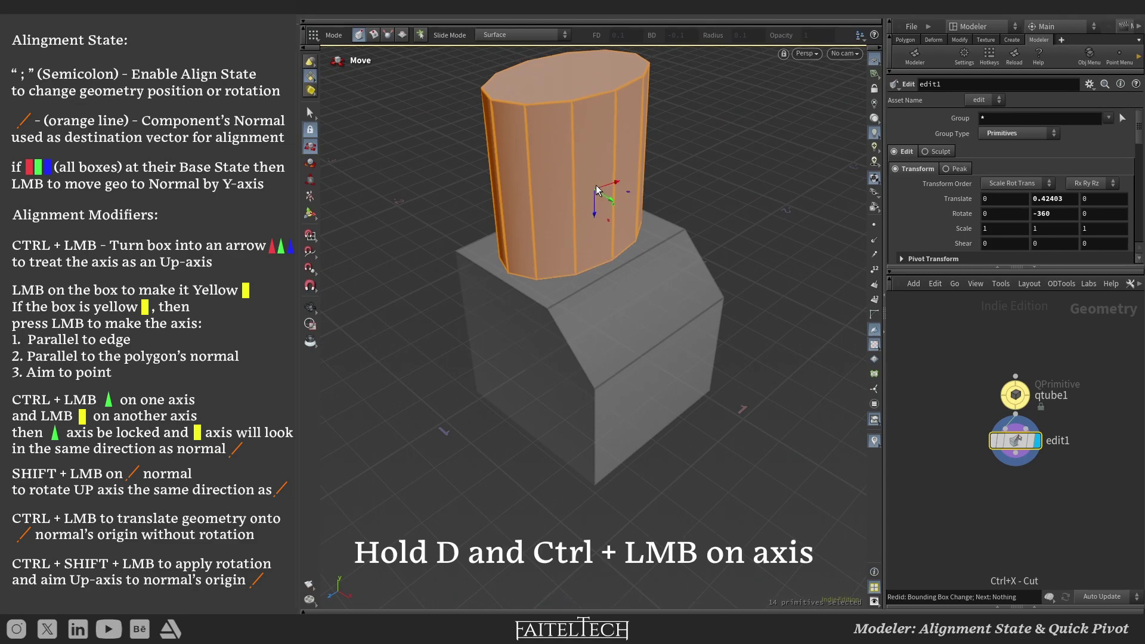
left_click(596, 185)
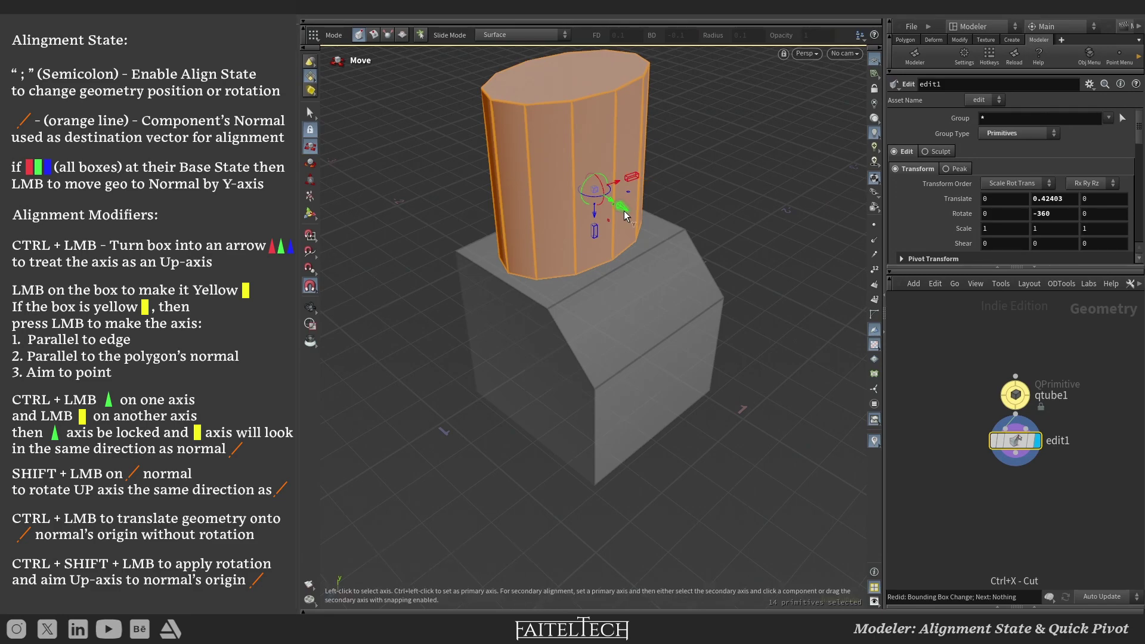
left_click(597, 233)
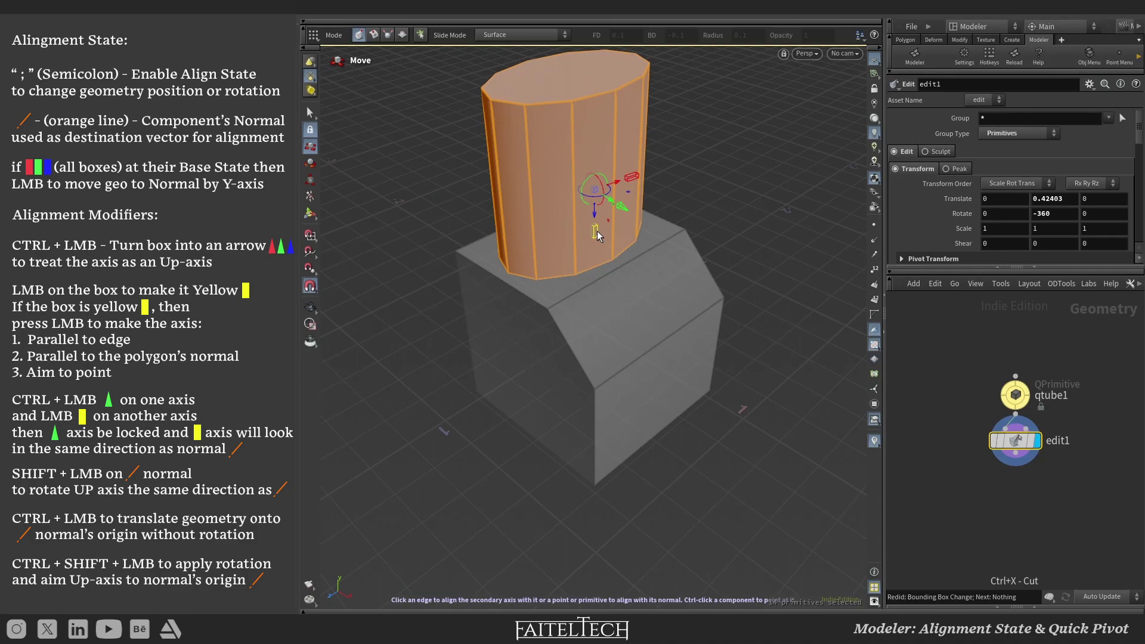
left_click(592, 97)
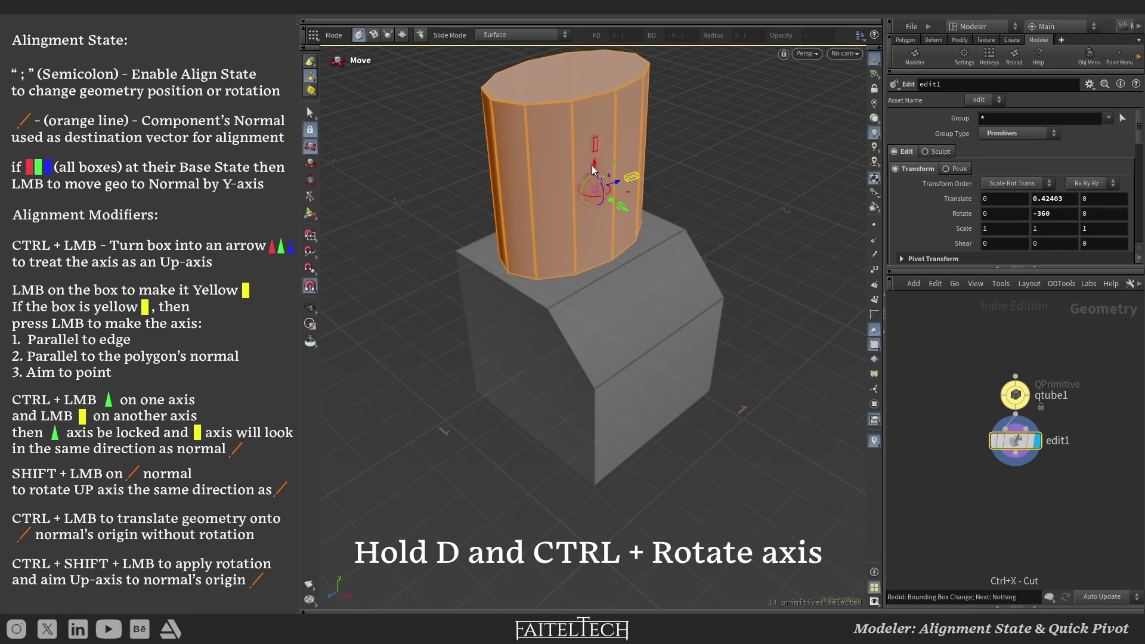
left_click_drag(592, 200, 627, 157)
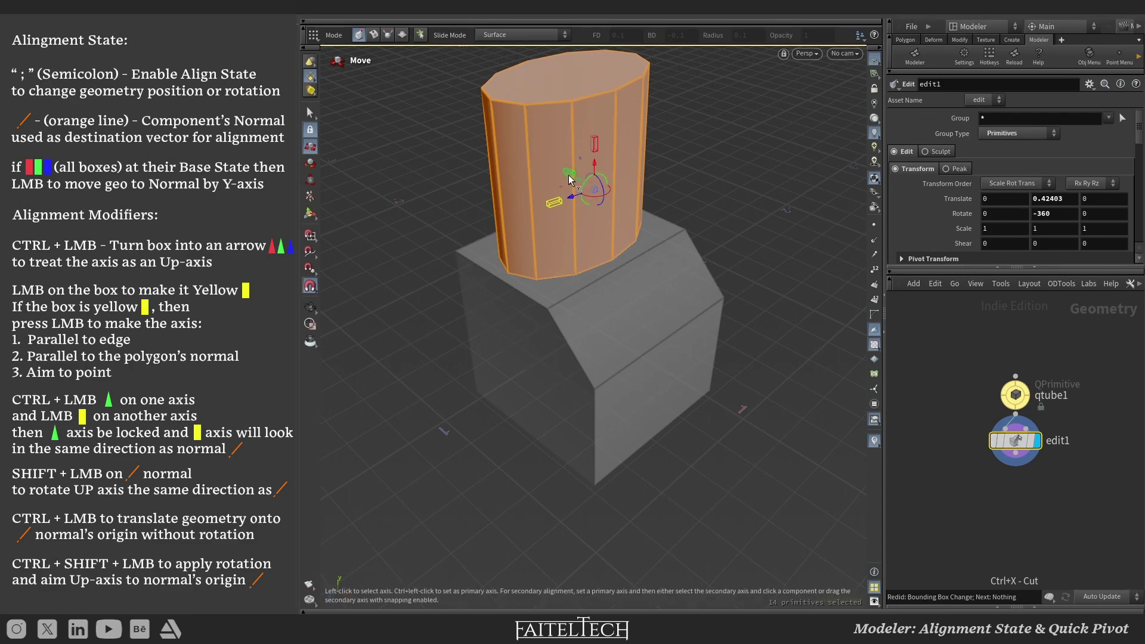
left_click(555, 203)
Step: Re-enter Align State and snap the tube sideways onto the box's beveled side face
key("semicolon")
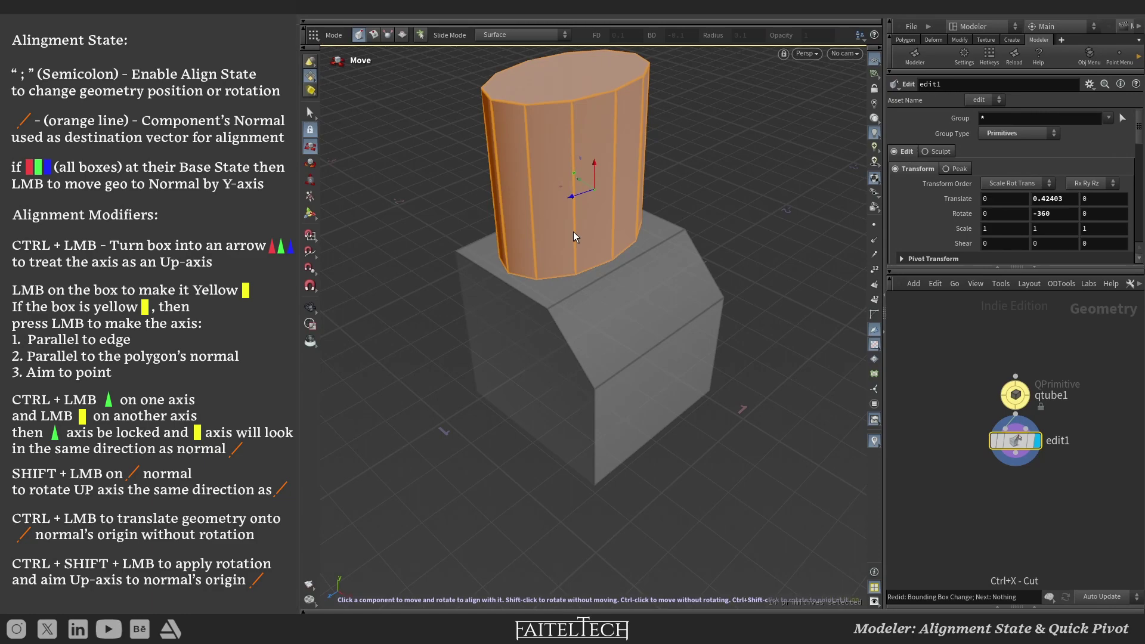
key("semicolon")
left_click(630, 319)
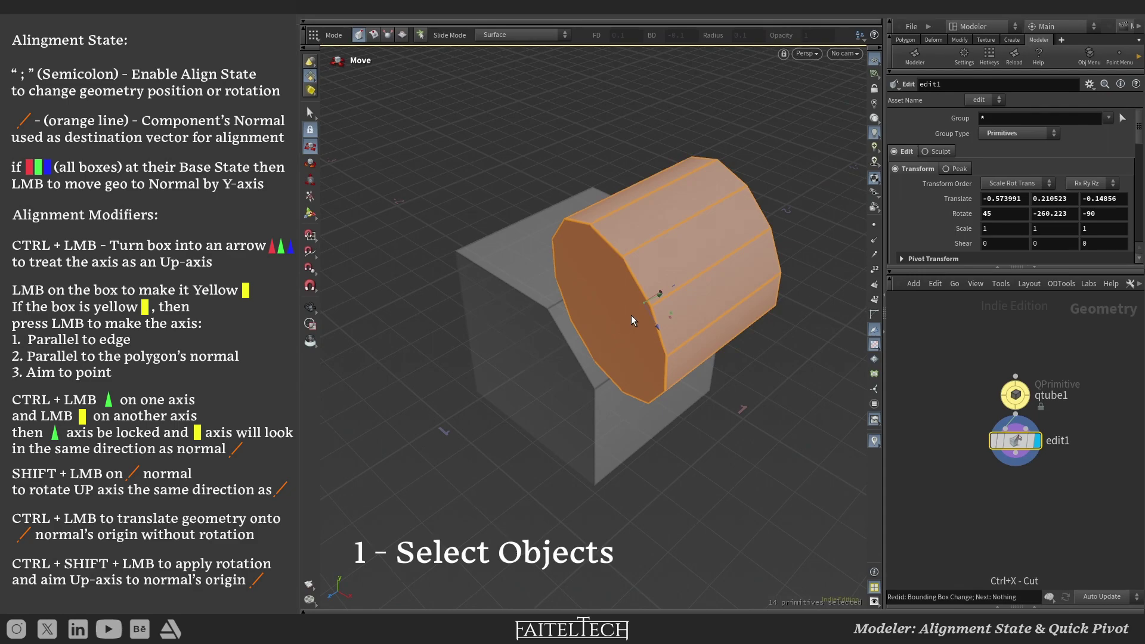
Step: Go up to object level and dive into the box's geometry to reach bevel1
key("F8")
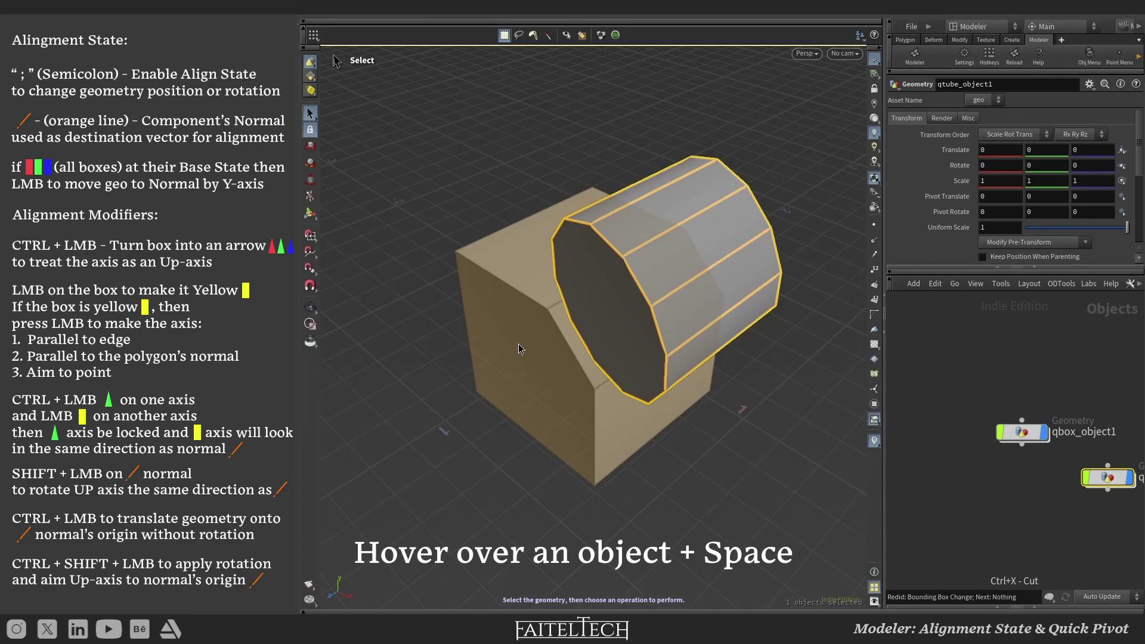
key("space")
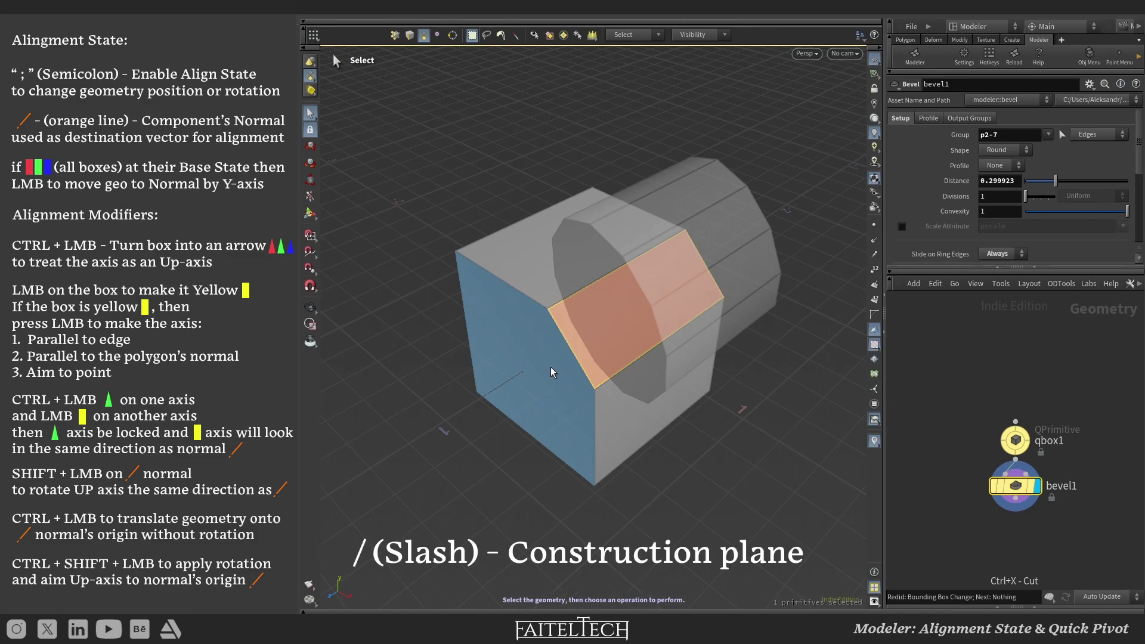
Step: Place a construction plane on the box's beveled face and flip its orientation
key("slash")
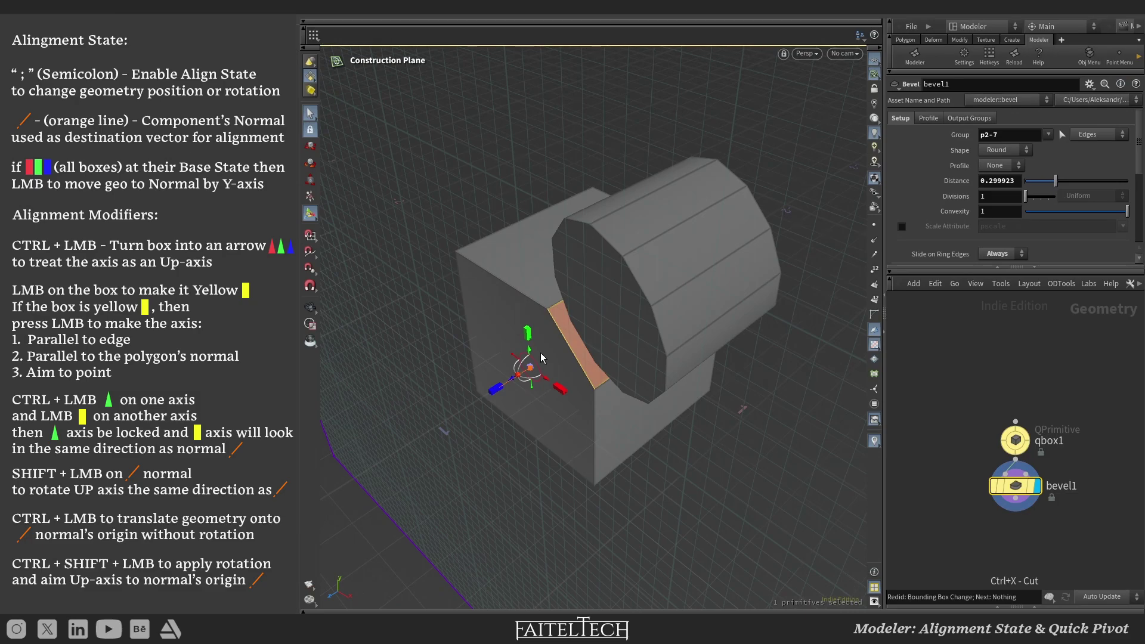
left_click(541, 353)
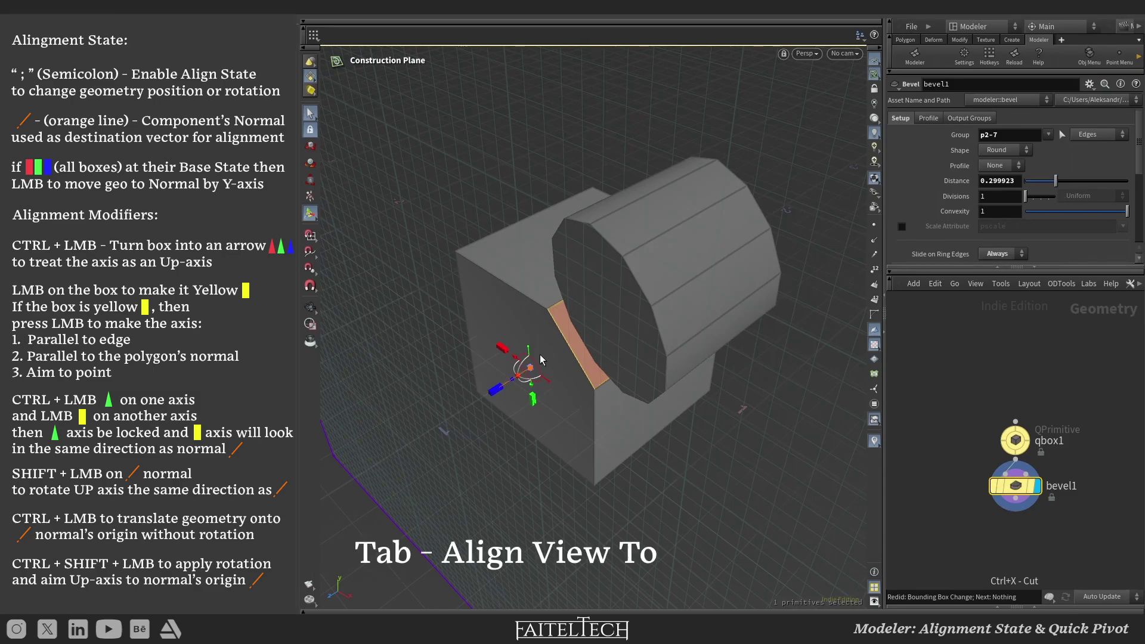
Step: Align the view face-on to an axis-aligned construction plane and select the side polygon
key("Tab")
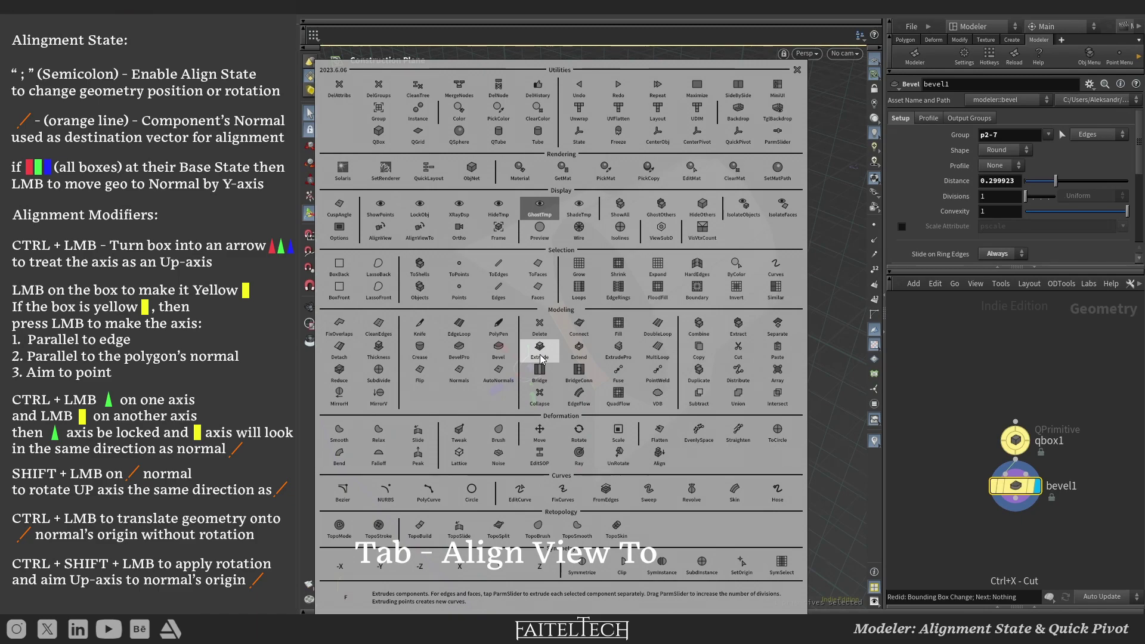
left_click(436, 239)
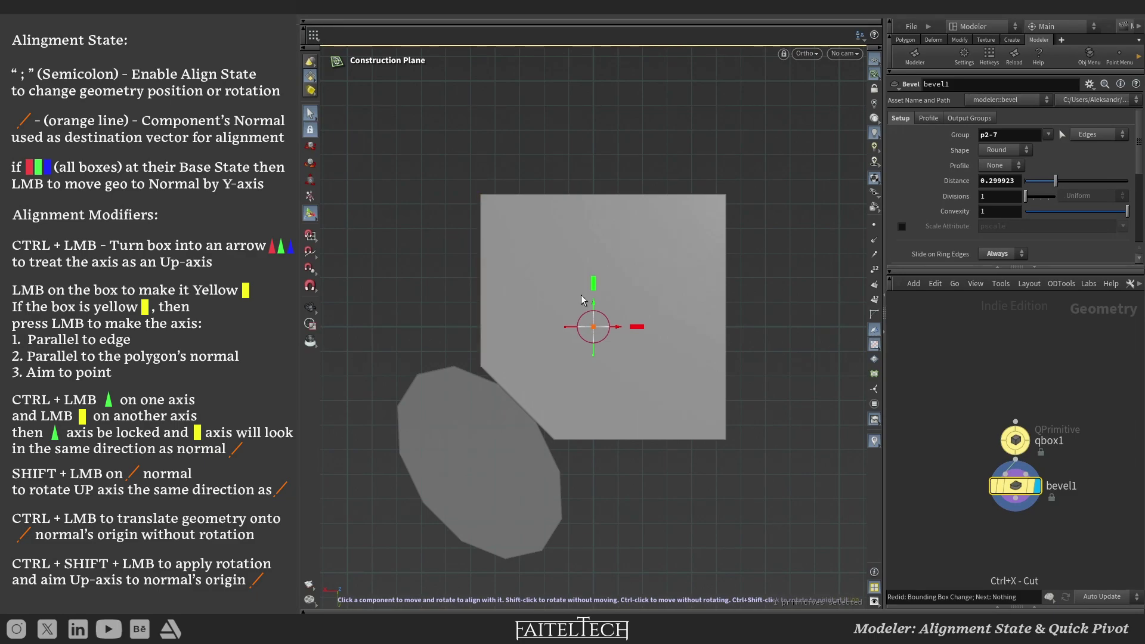
left_click(607, 322)
left_click(577, 324)
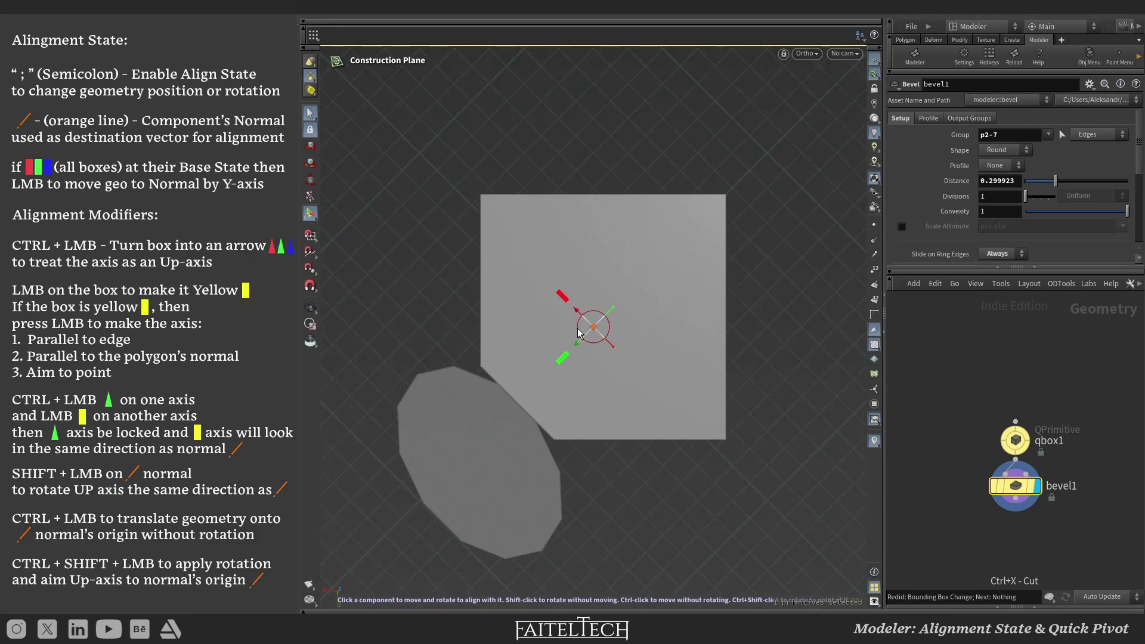
left_click(579, 336)
key("Tab")
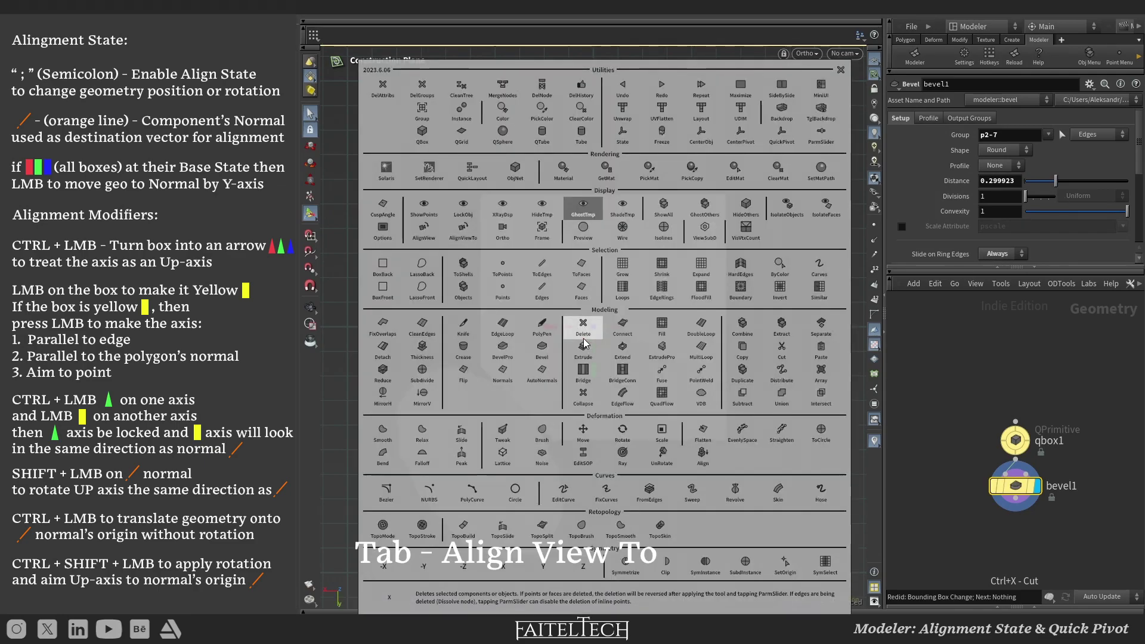
left_click(475, 235)
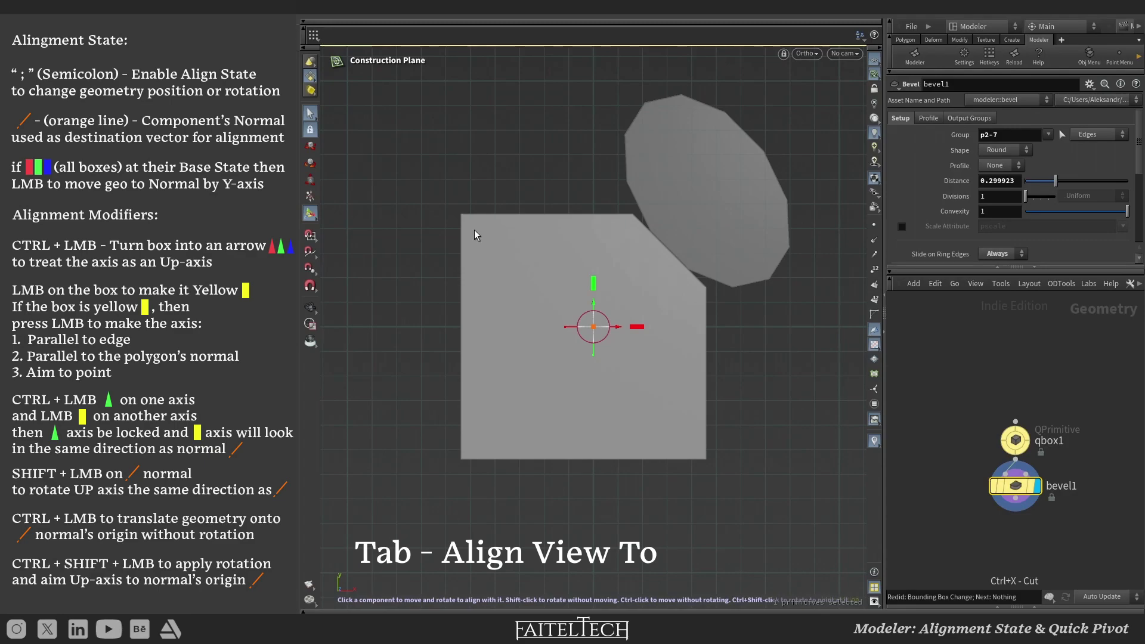
left_click(557, 294)
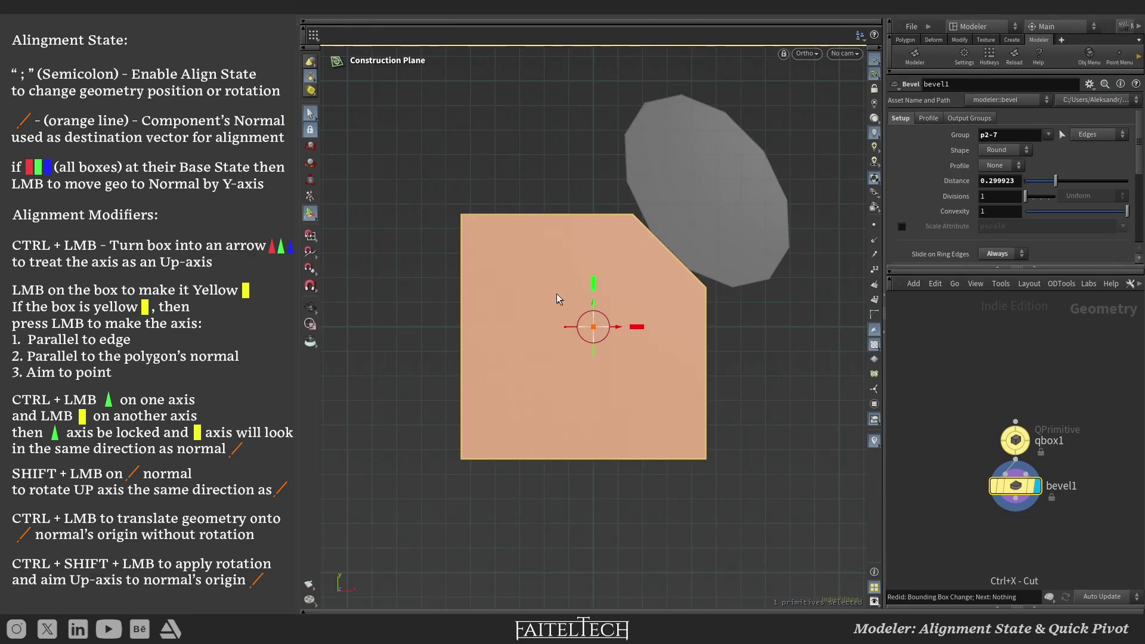
Step: Start a new Bezier curve on the plane and switch the viewport to wireframe
key("Tab")
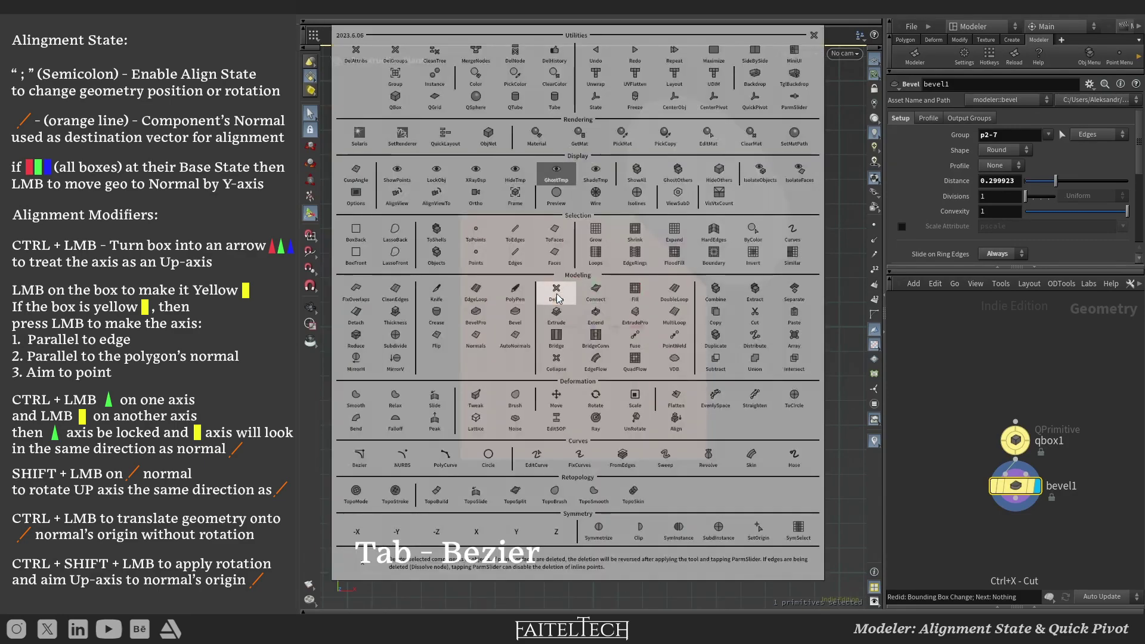
left_click(358, 453)
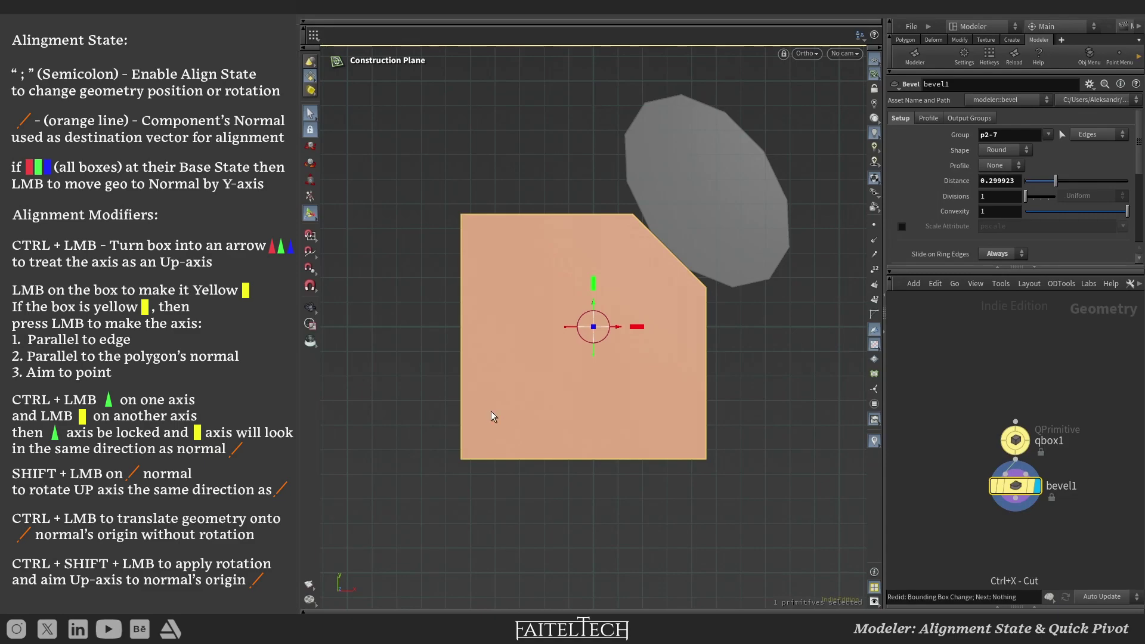
key("c")
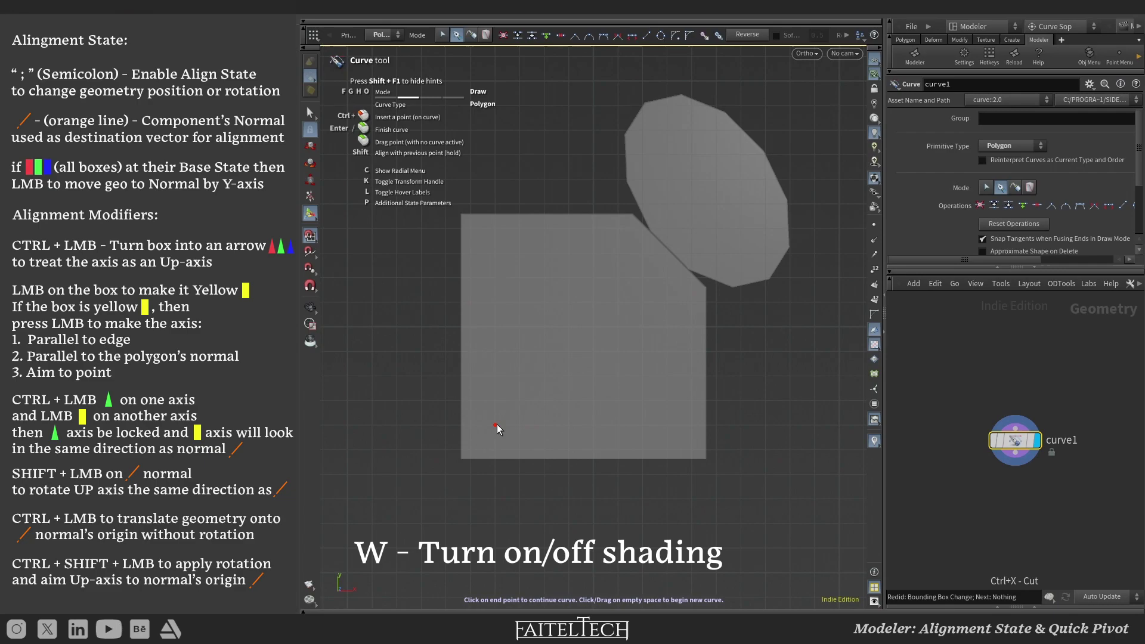
key("w")
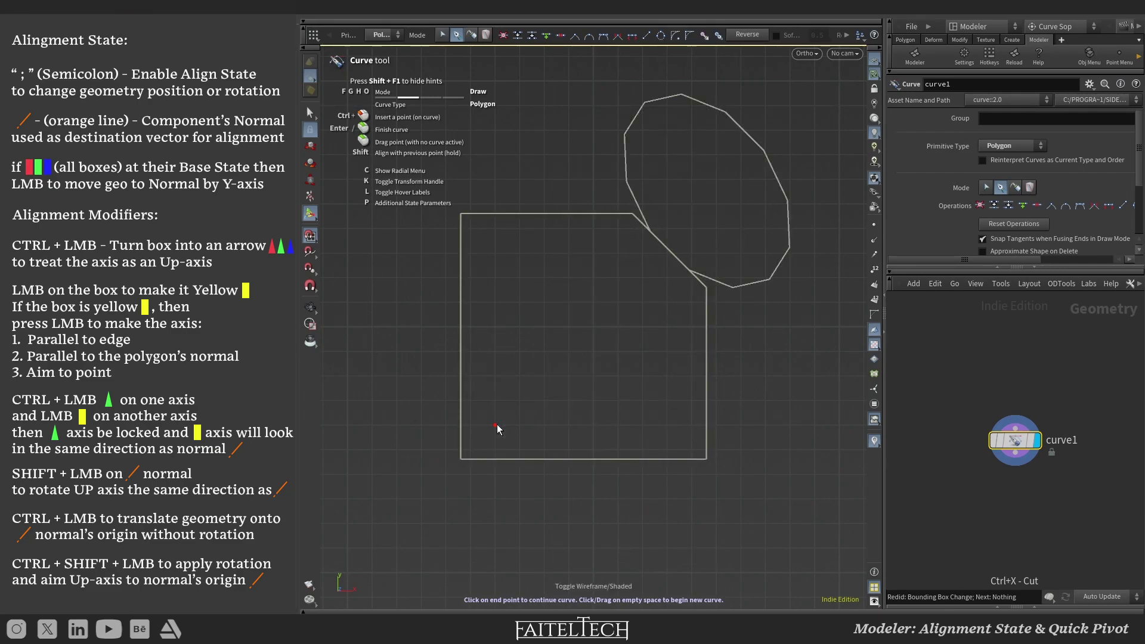
key("Escape")
key("semicolon")
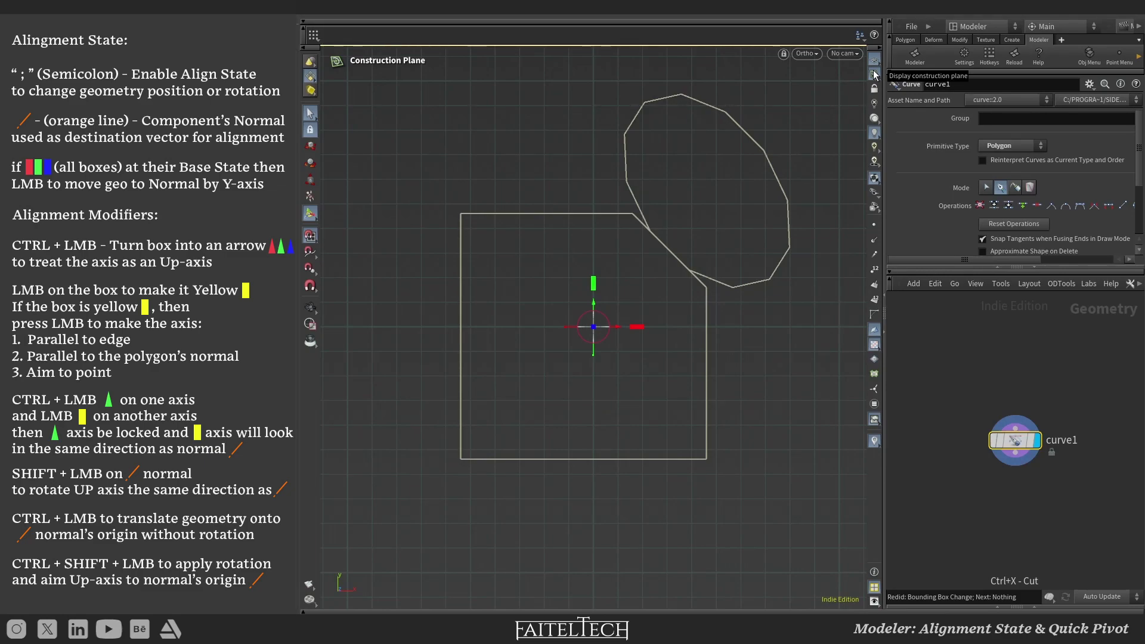
Step: Dismiss the construction plane options and switch the Curve tool to polygon mode
right_click(876, 75)
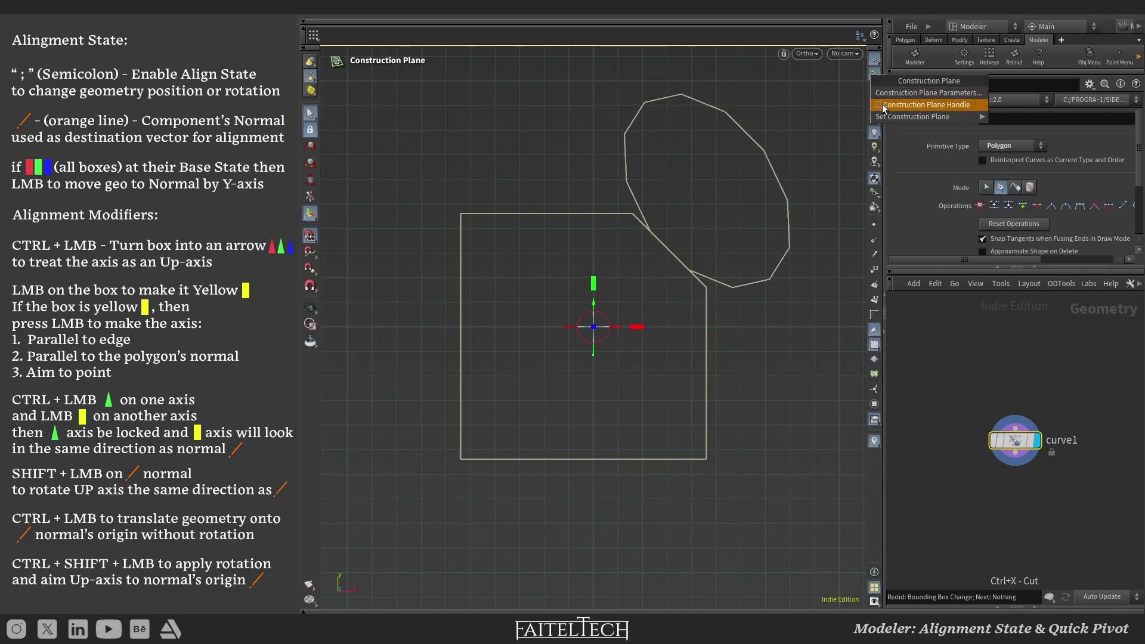
left_click(882, 109)
right_click(875, 76)
left_click(879, 105)
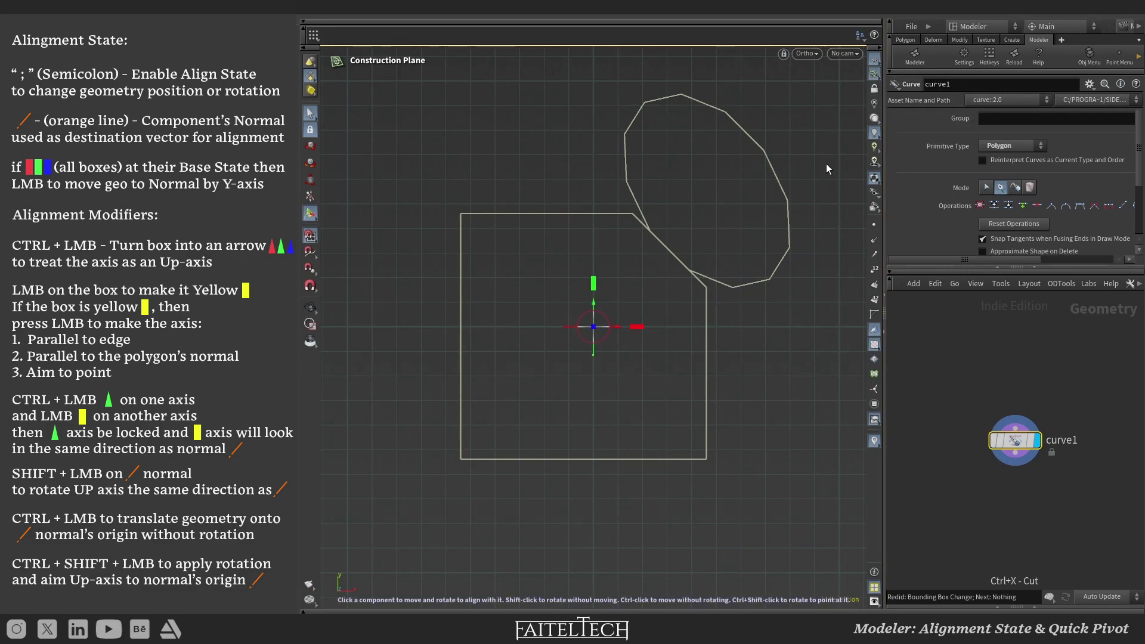
left_click(595, 306)
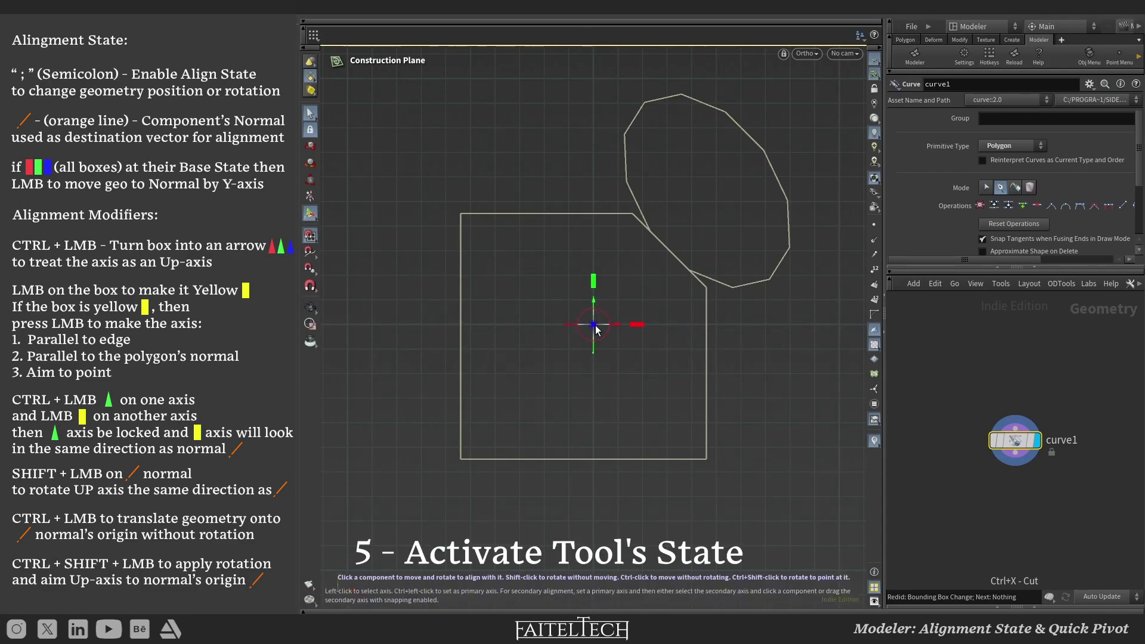
key("Return")
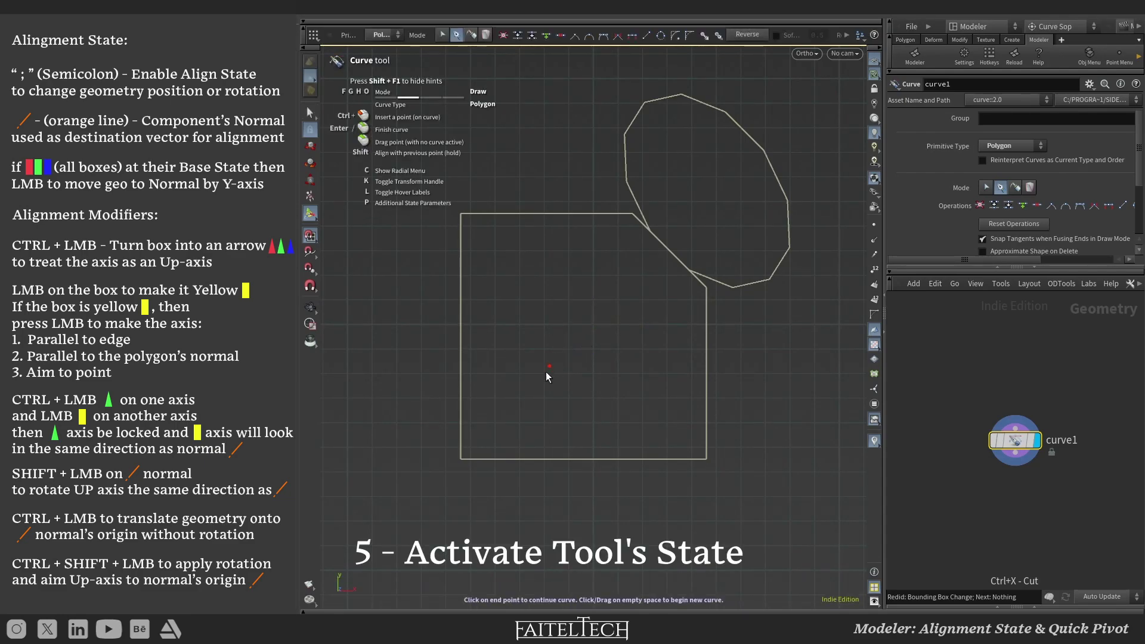
Step: Trace a closed five-point polygon just inside the beveled square outline, following the cut corner
left_click(470, 449)
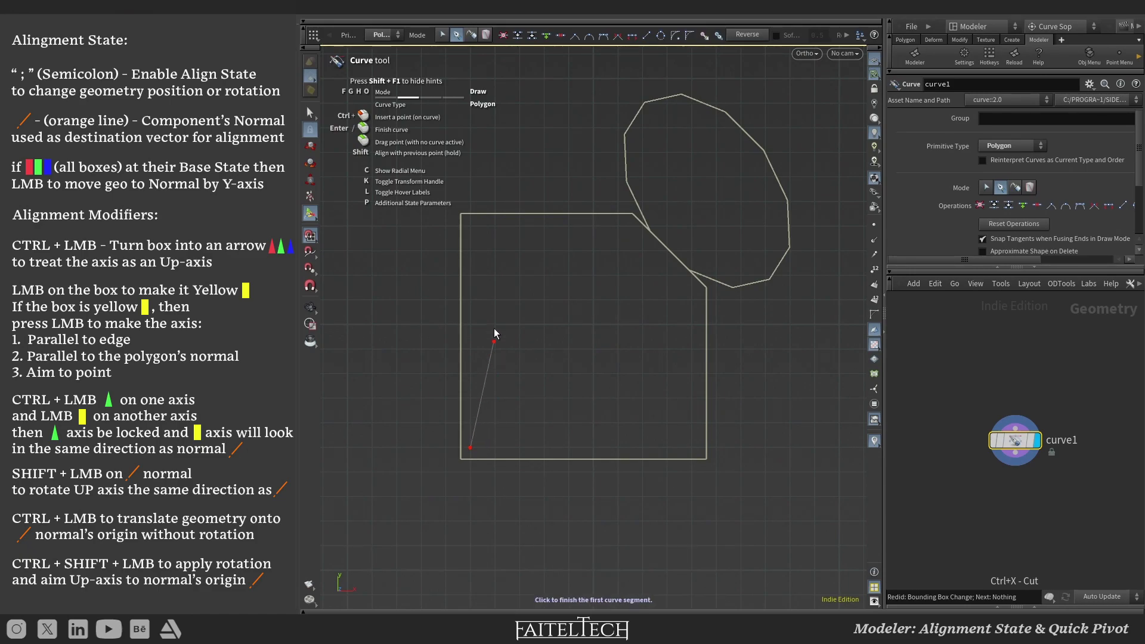
left_click(470, 226)
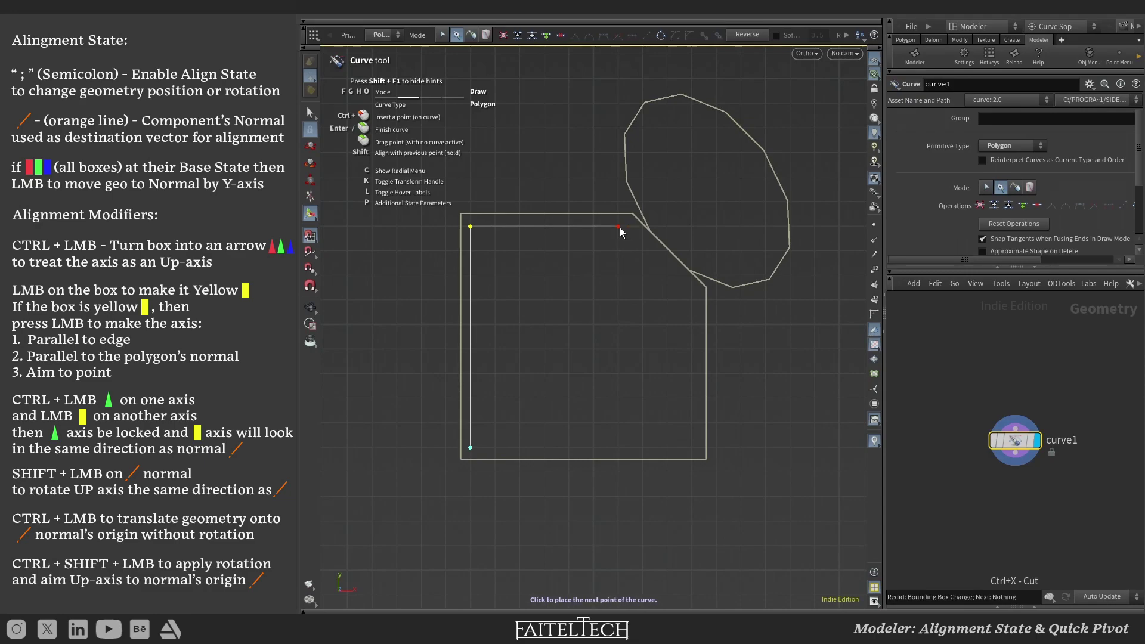
left_click(617, 226)
left_click(691, 300)
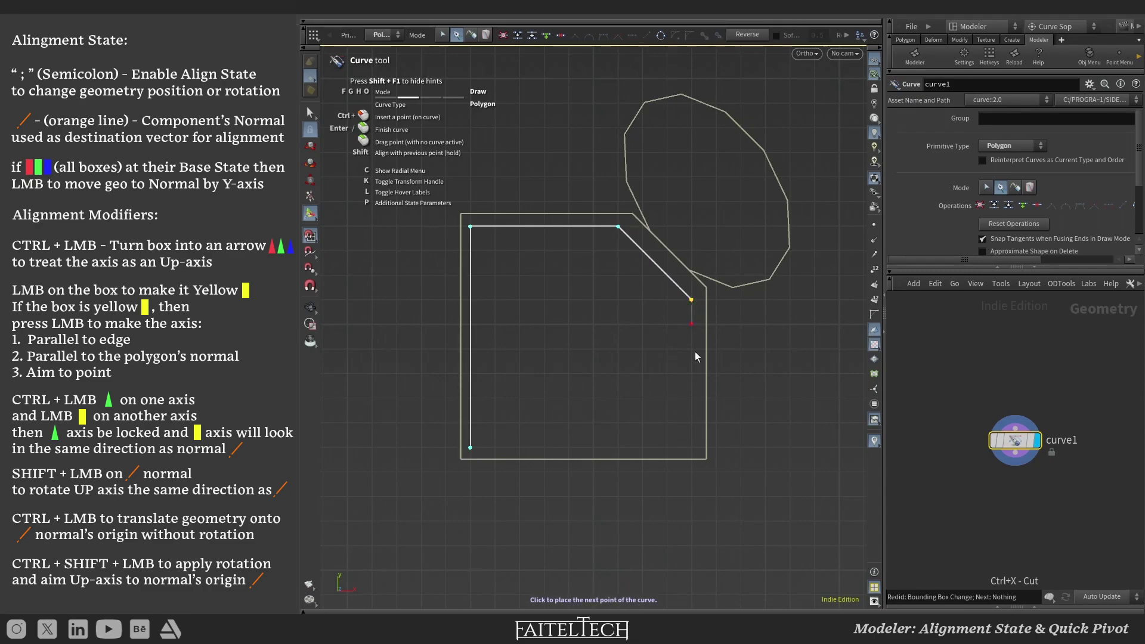
left_click(690, 447)
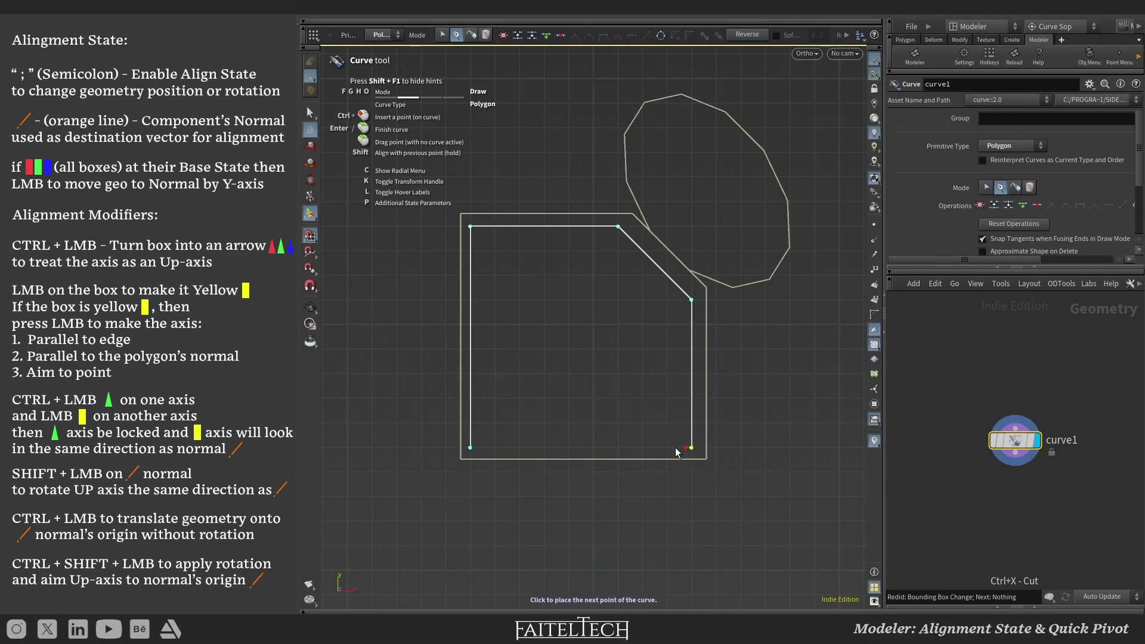
left_click(470, 448)
key("Escape")
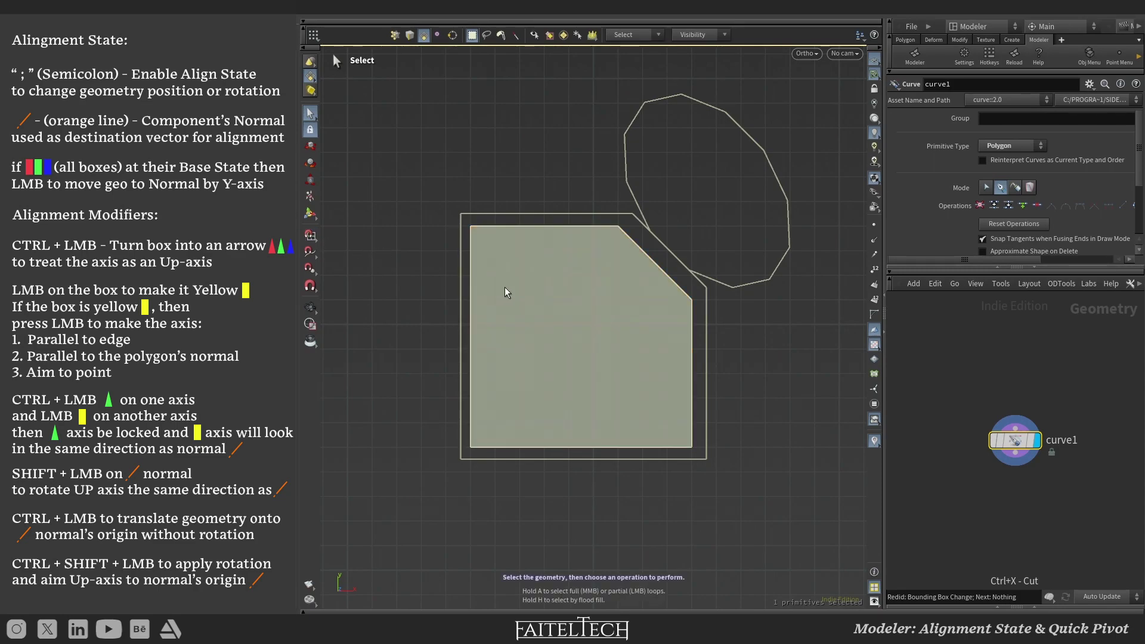
Step: Reset to the home view framing the whole box and tube
key("space+h")
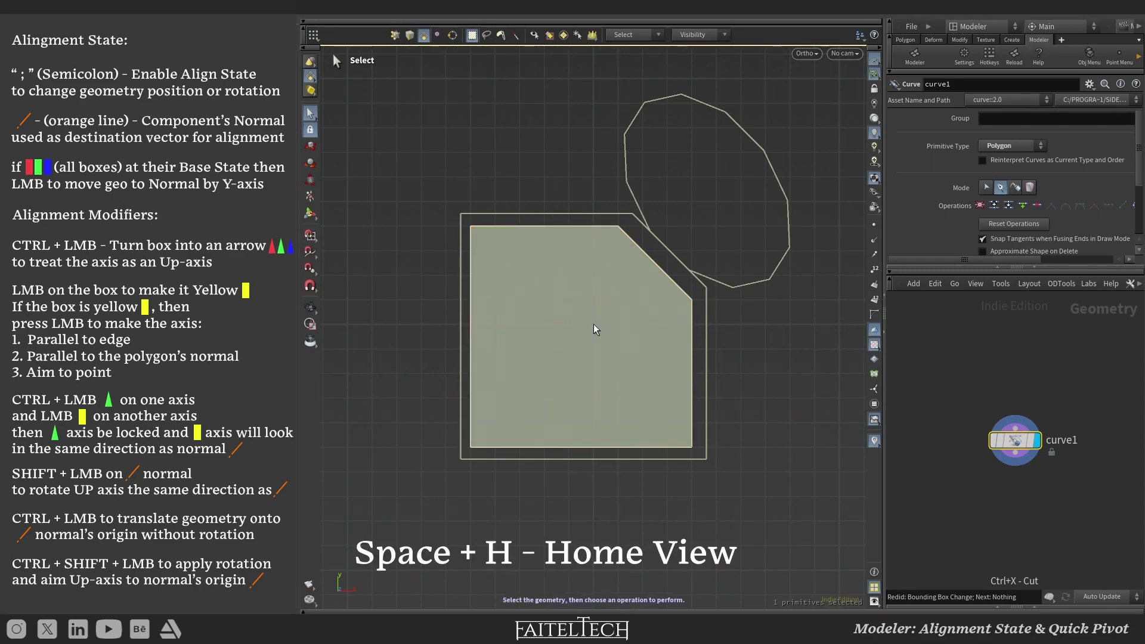
key("space")
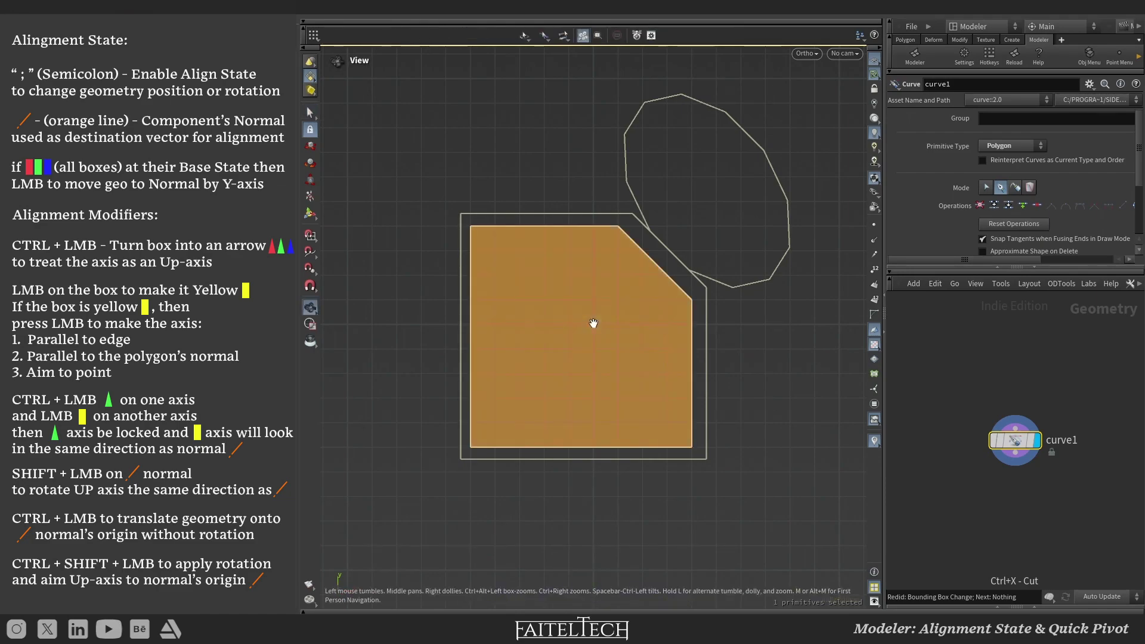
key("space+1")
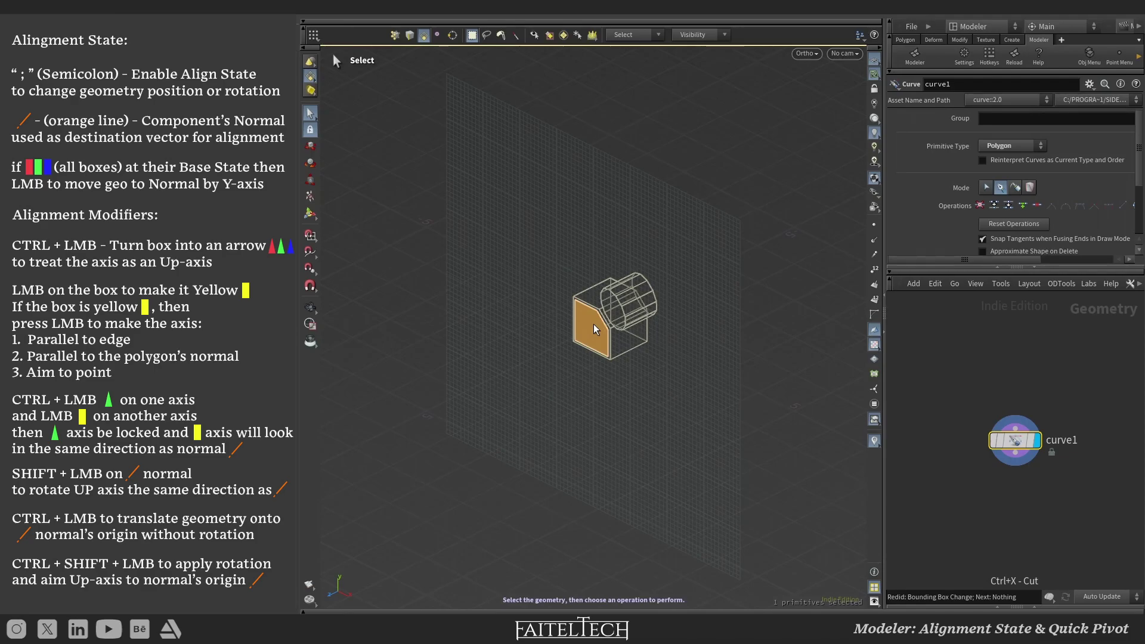
Step: Hide the construction plane grid, select the new polygon face, and bring up the modeling tools
left_click(876, 74)
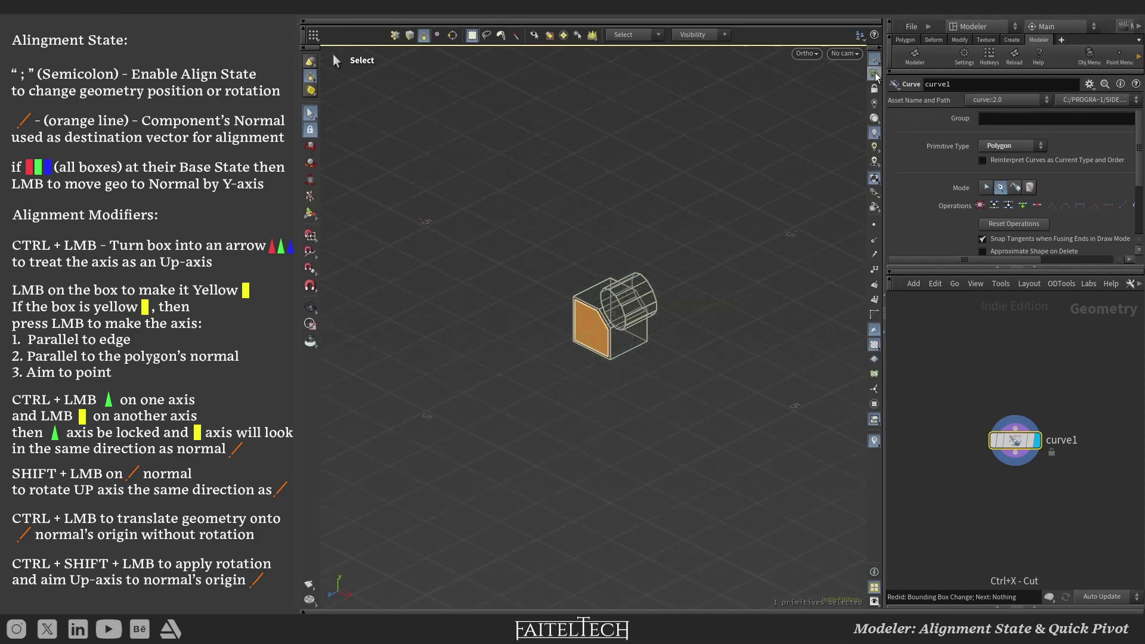
left_click(610, 331)
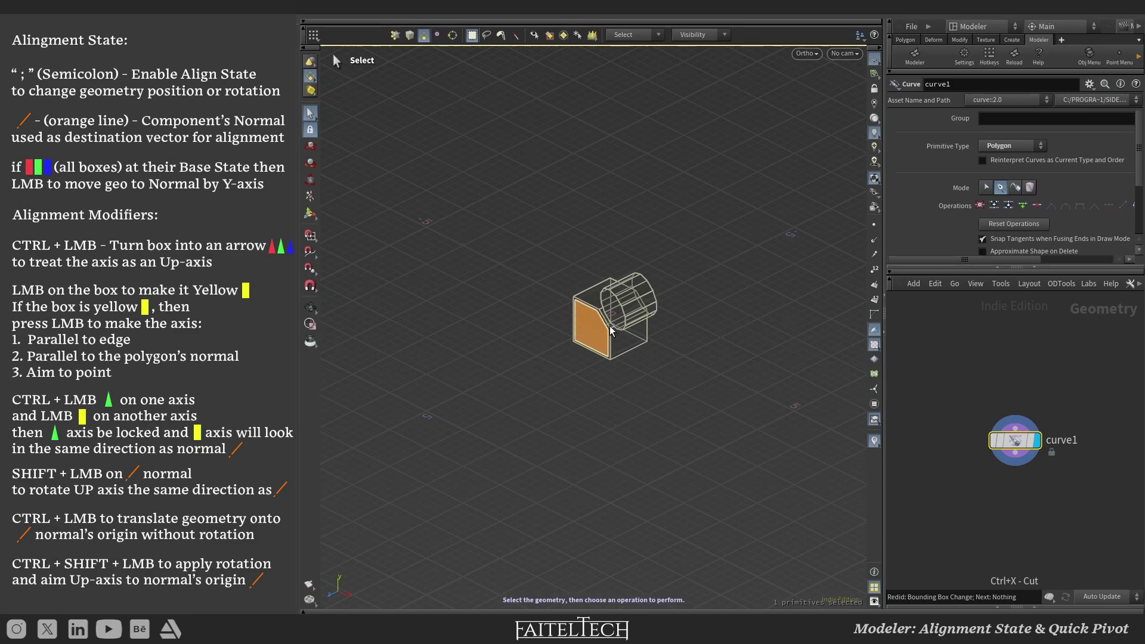
key("Tab")
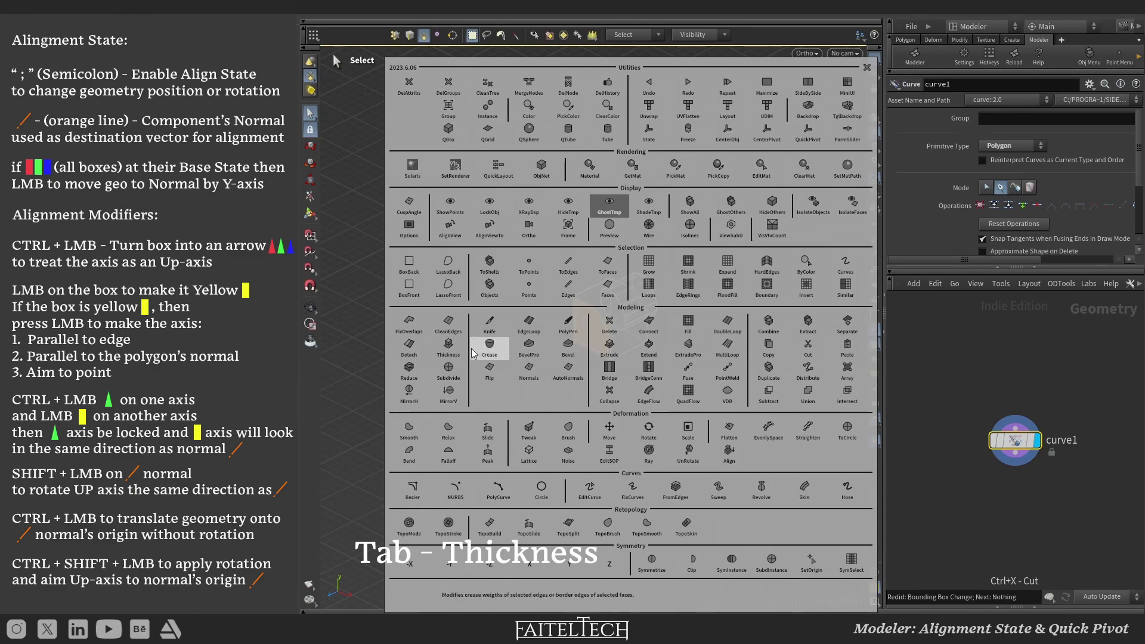
Step: Thicken the polygon by about 1.8 (1.79914) into a long prism through the box
left_click(448, 349)
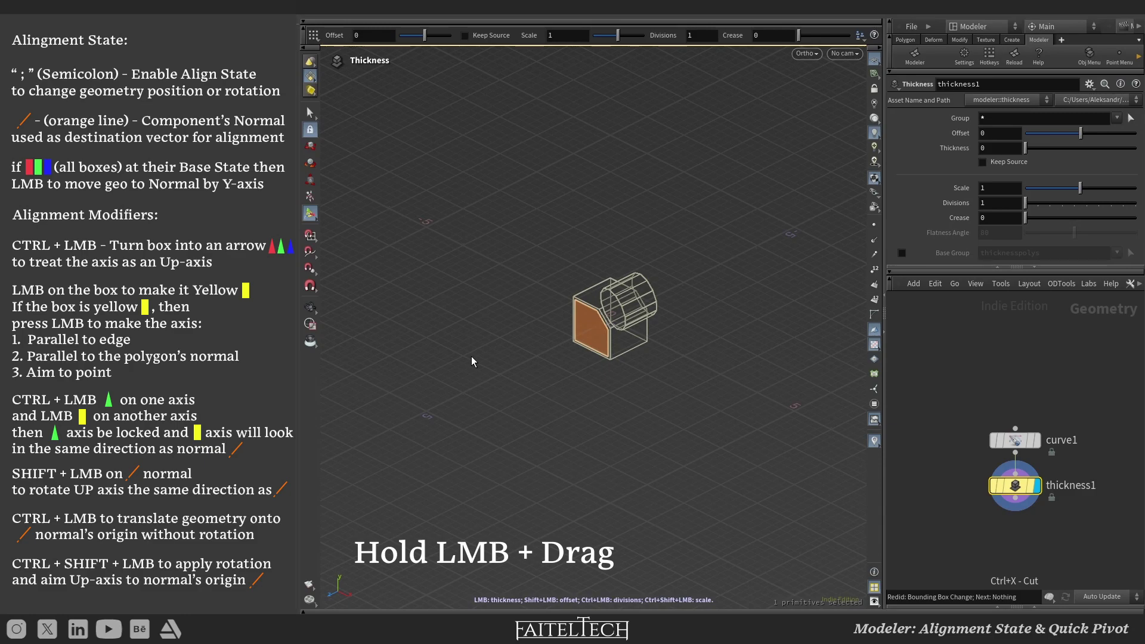
left_click_drag(471, 362, 564, 326)
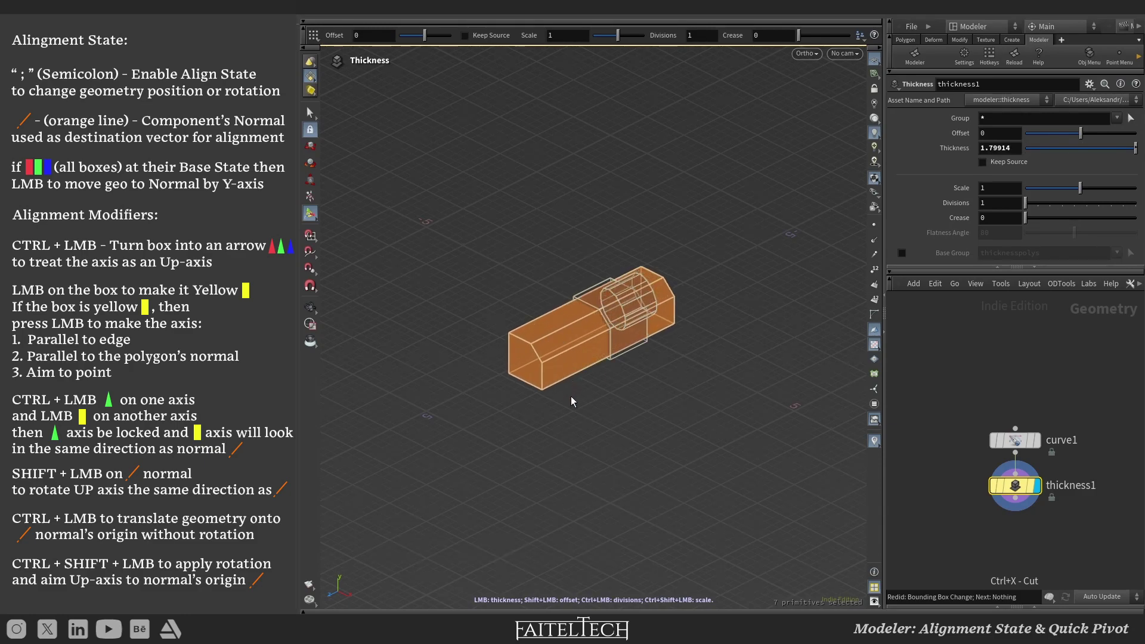
key("Escape")
key("f")
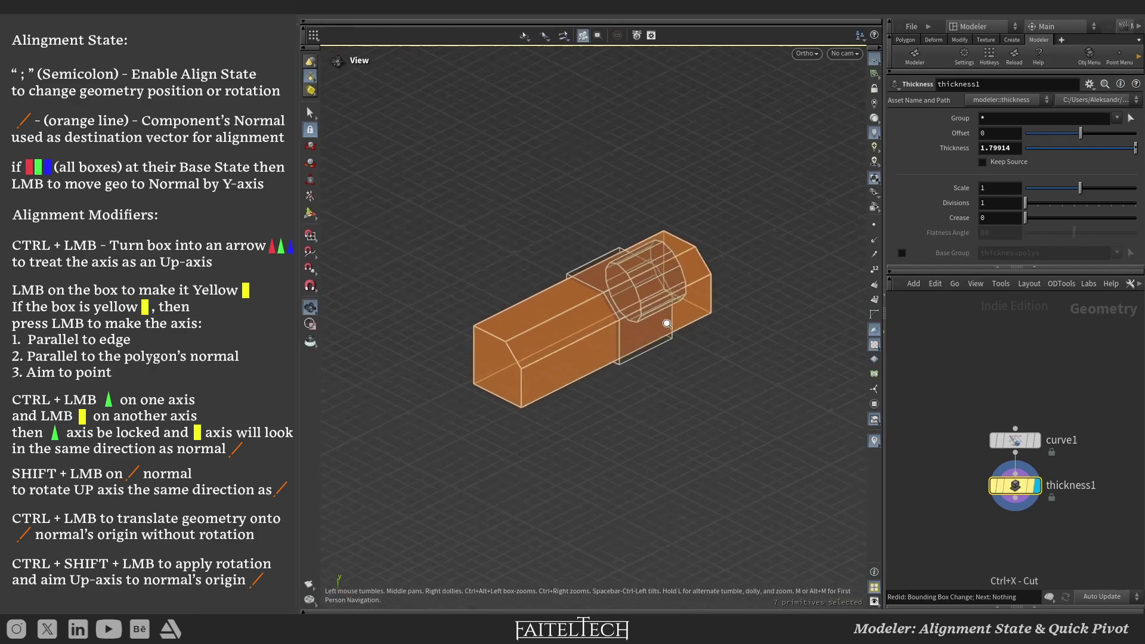
middle_click_drag(767, 277, 754, 346)
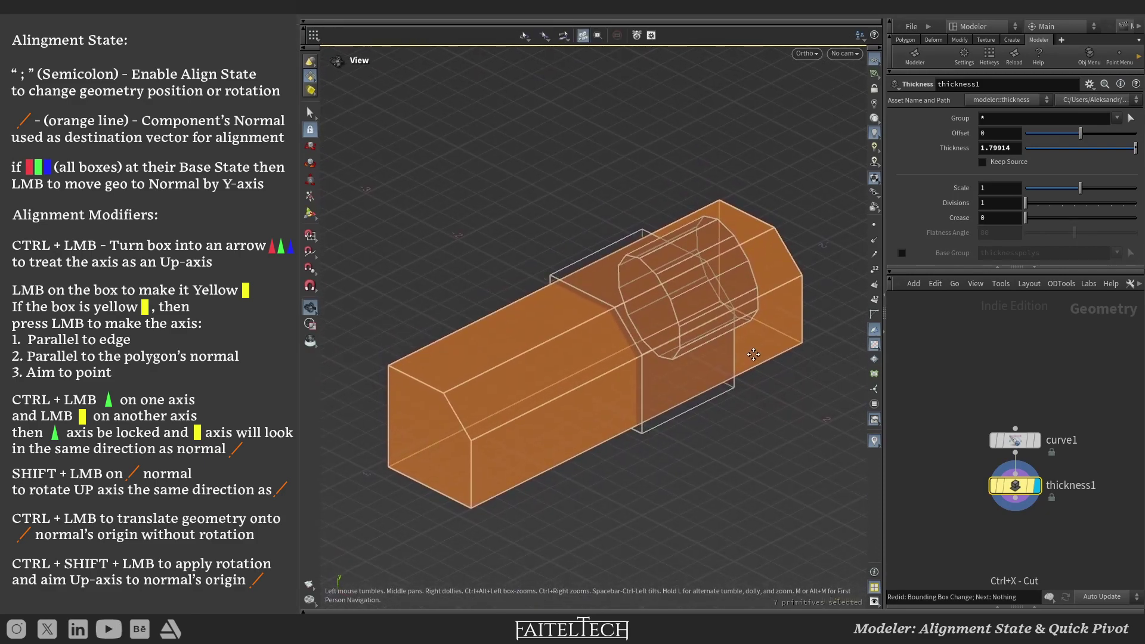
key("Tab")
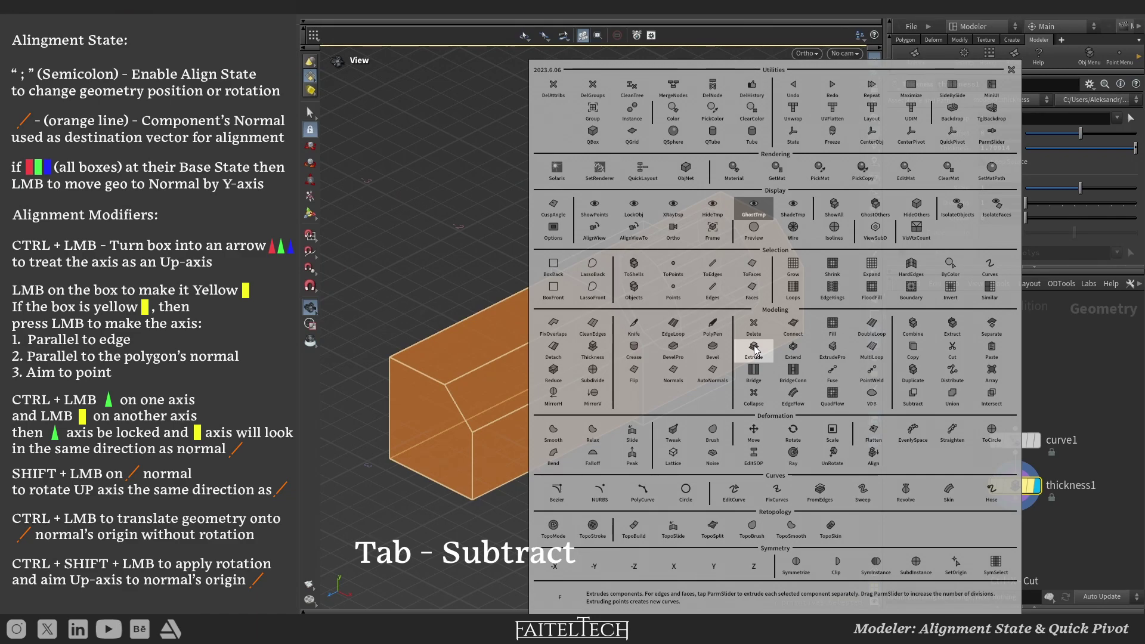
Step: Boolean-subtract the thickened prism from the beveled box and view the hollow shell shaded
left_click(920, 401)
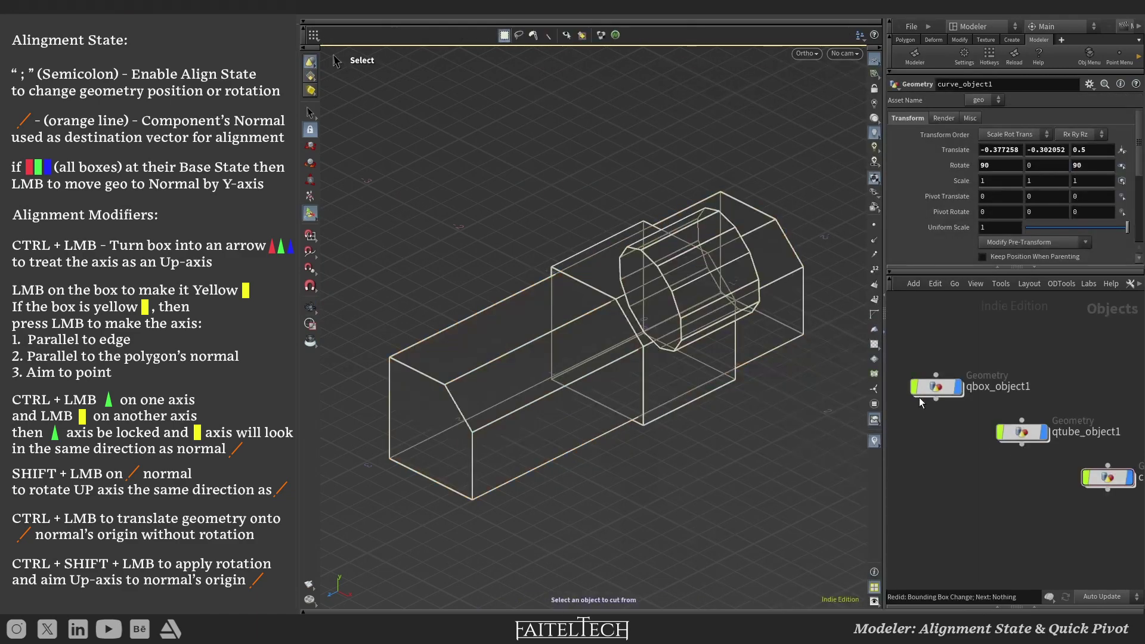
left_click(660, 372)
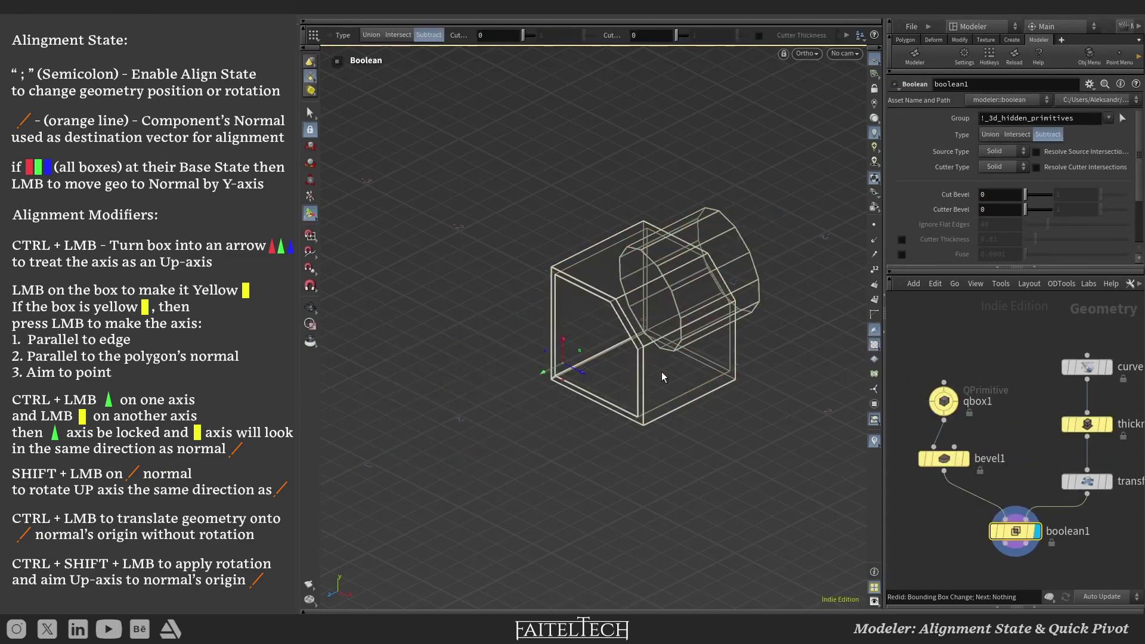
key("w")
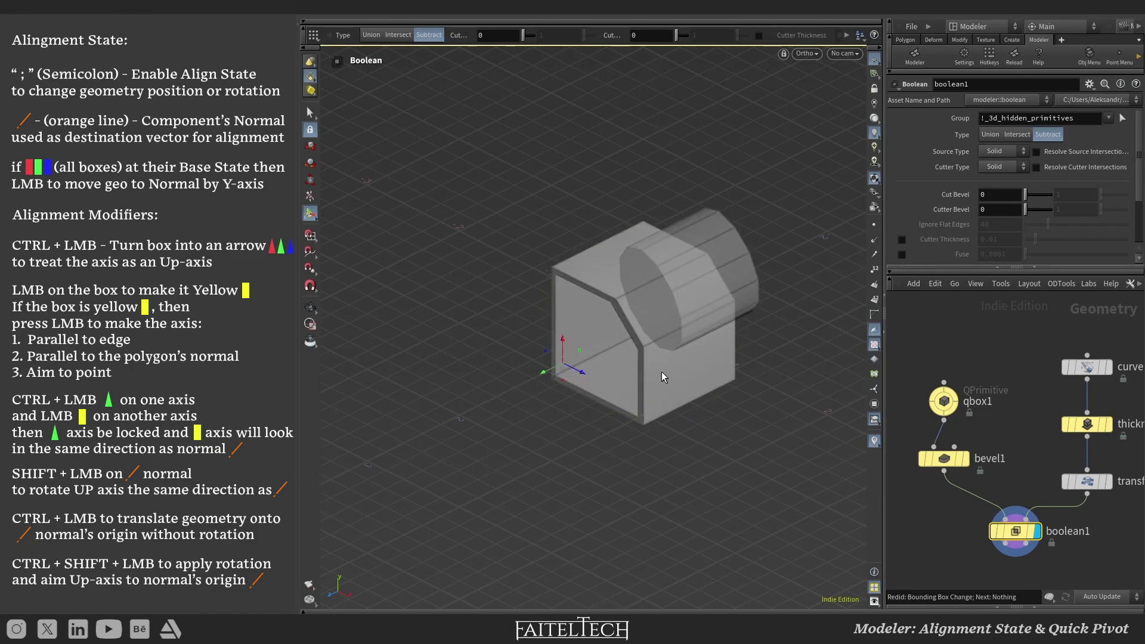
left_click(688, 435)
key("Escape")
scroll(611, 332, "up", 5)
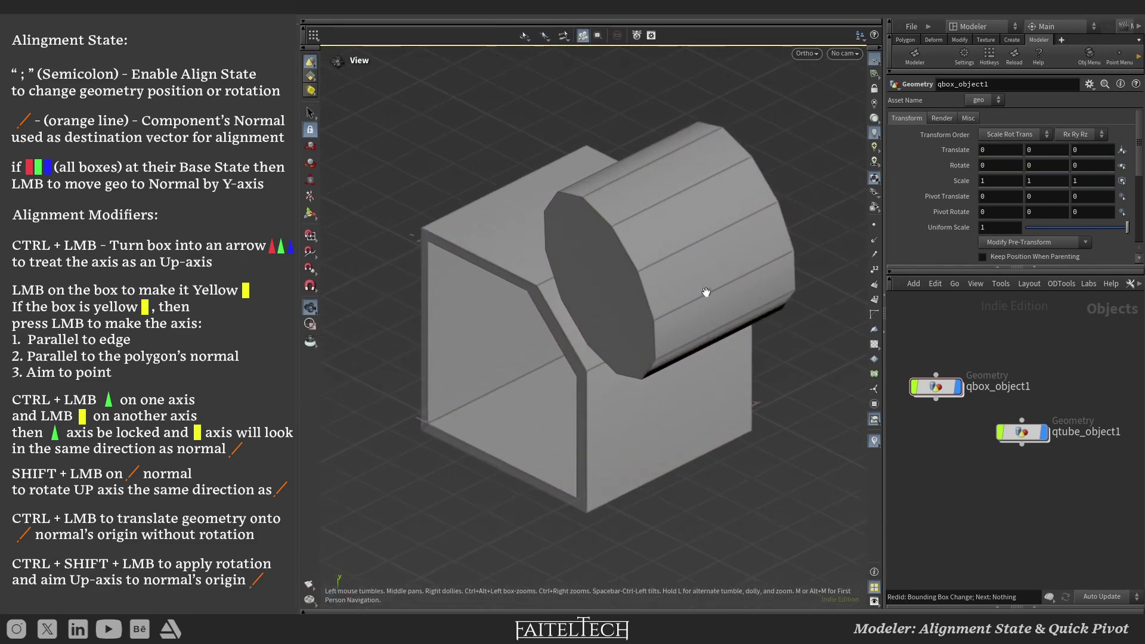
mouse_move(611, 332)
left_mouse_down()
mouse_move(665, 287)
mouse_move(641, 306)
left_mouse_up()
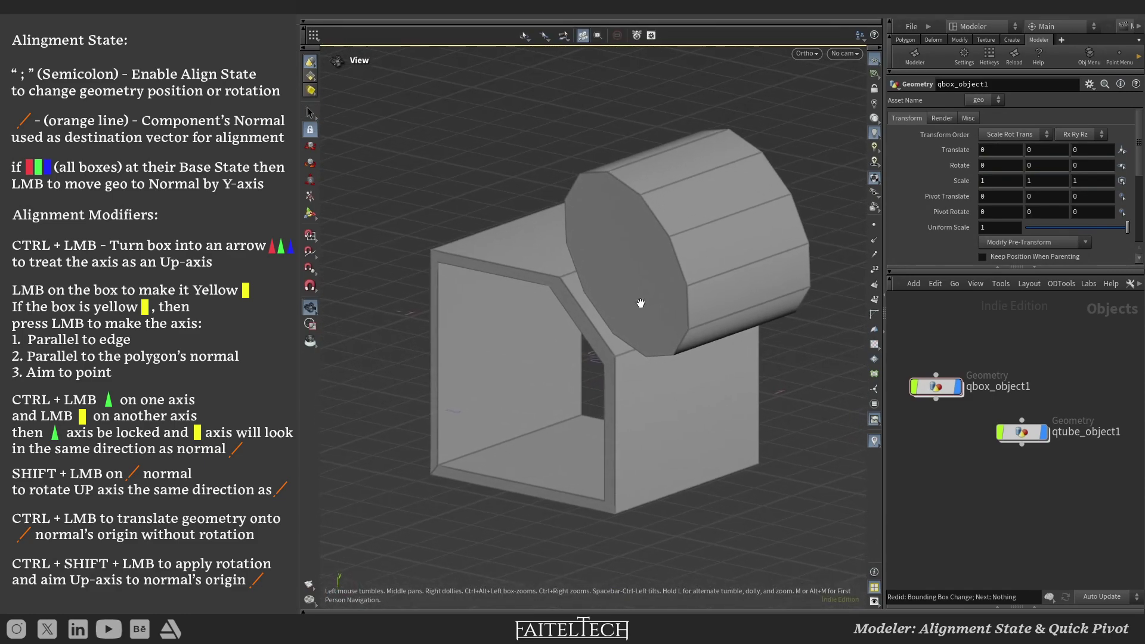
key("s")
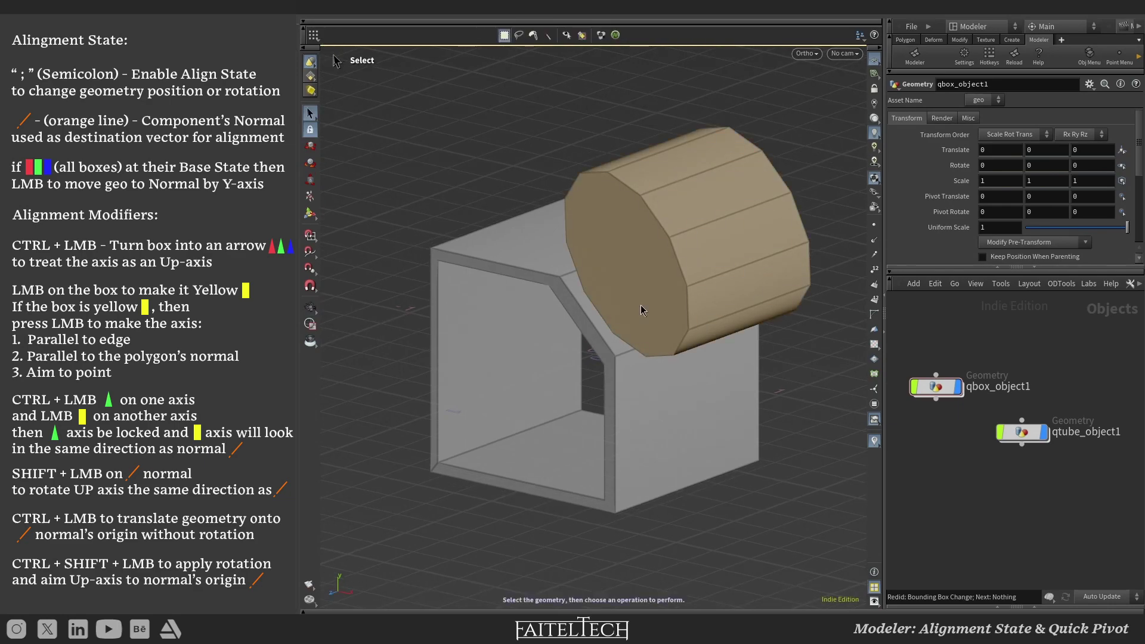